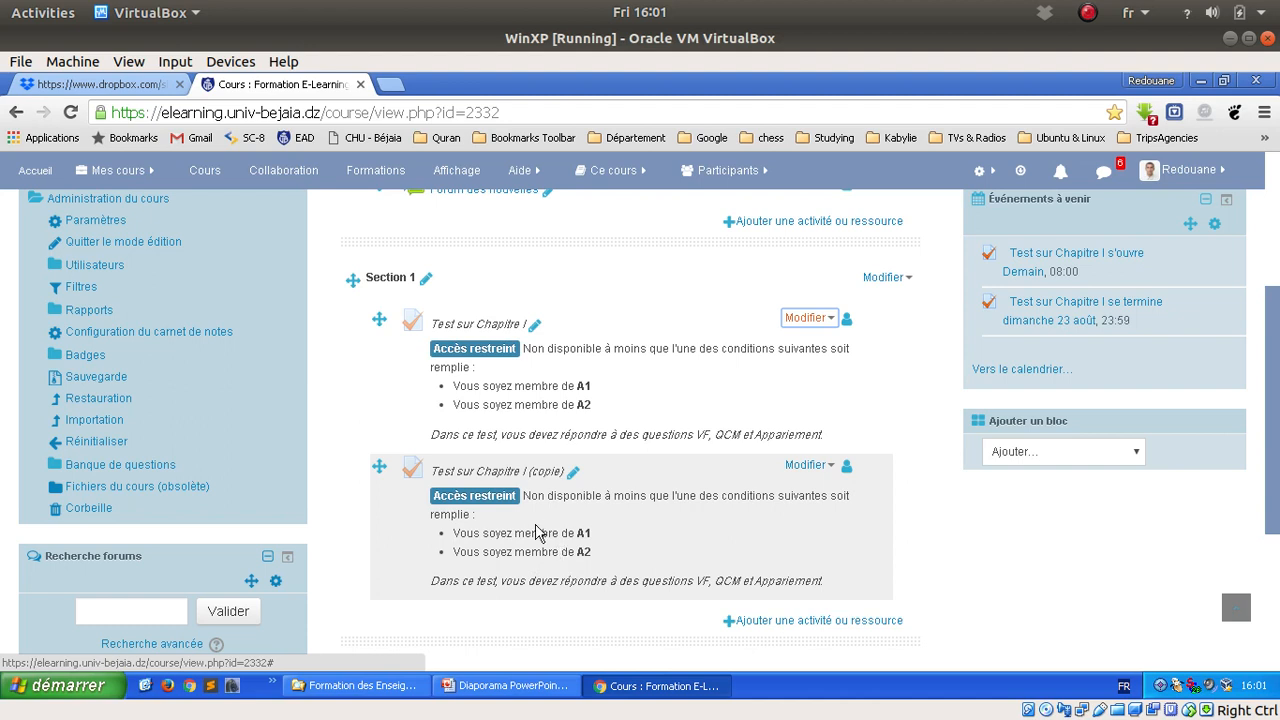
Create a new group named A0 in the Formation E-Learning course
{"action": "scroll", "coordinate": [518, 531], "scroll_direction": "up", "scroll_amount": 2}
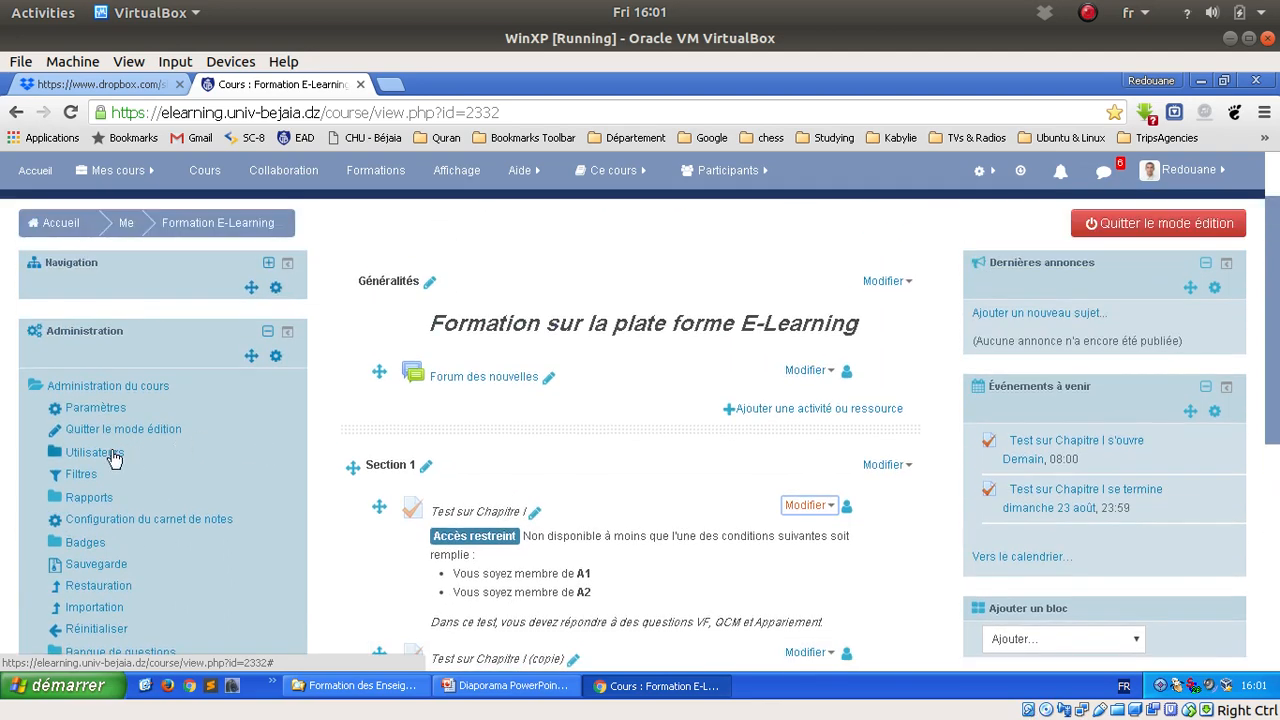
{"action": "left_click", "coordinate": [112, 455]}
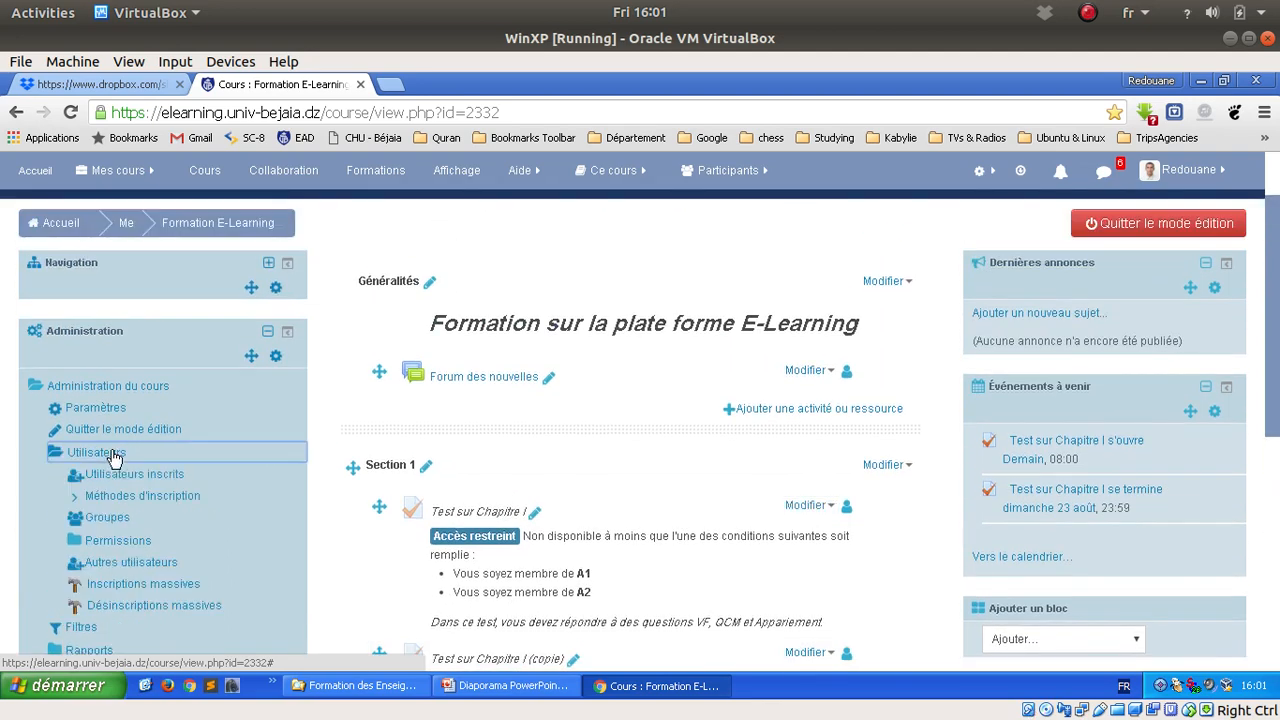
{"action": "left_click", "coordinate": [110, 518]}
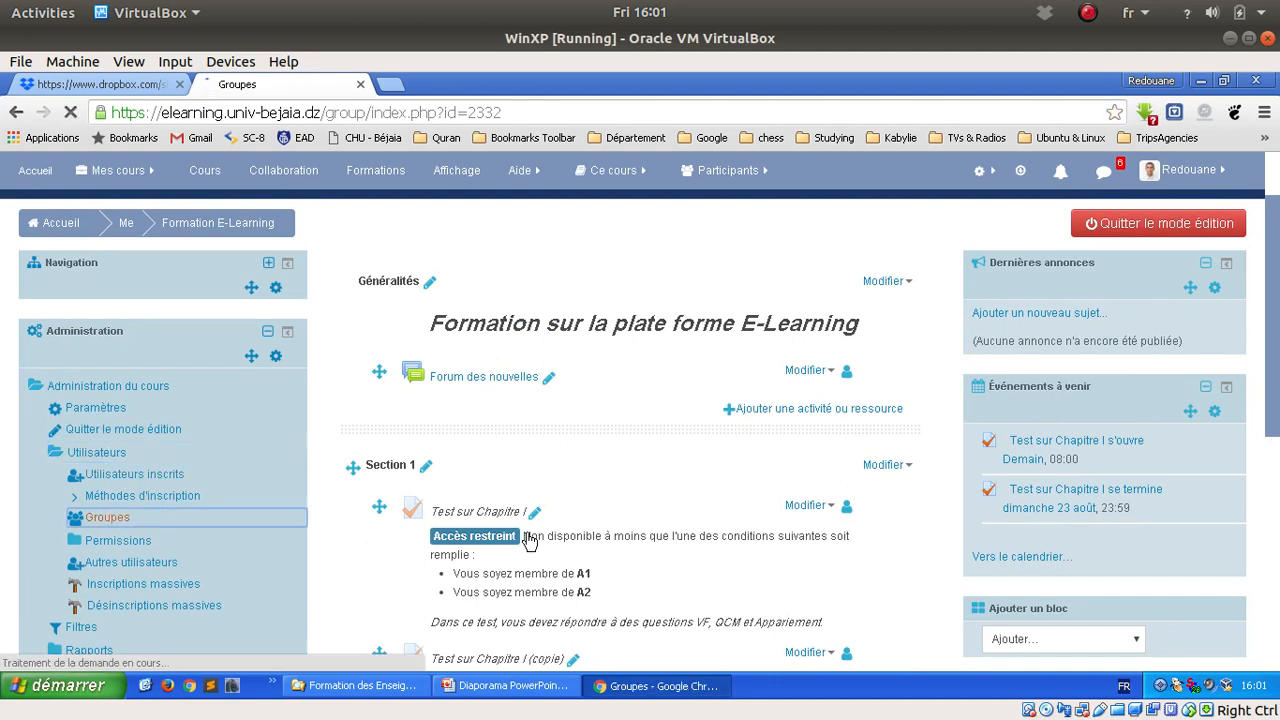
{"action": "scroll", "coordinate": [504, 520], "scroll_direction": "down", "scroll_amount": 2}
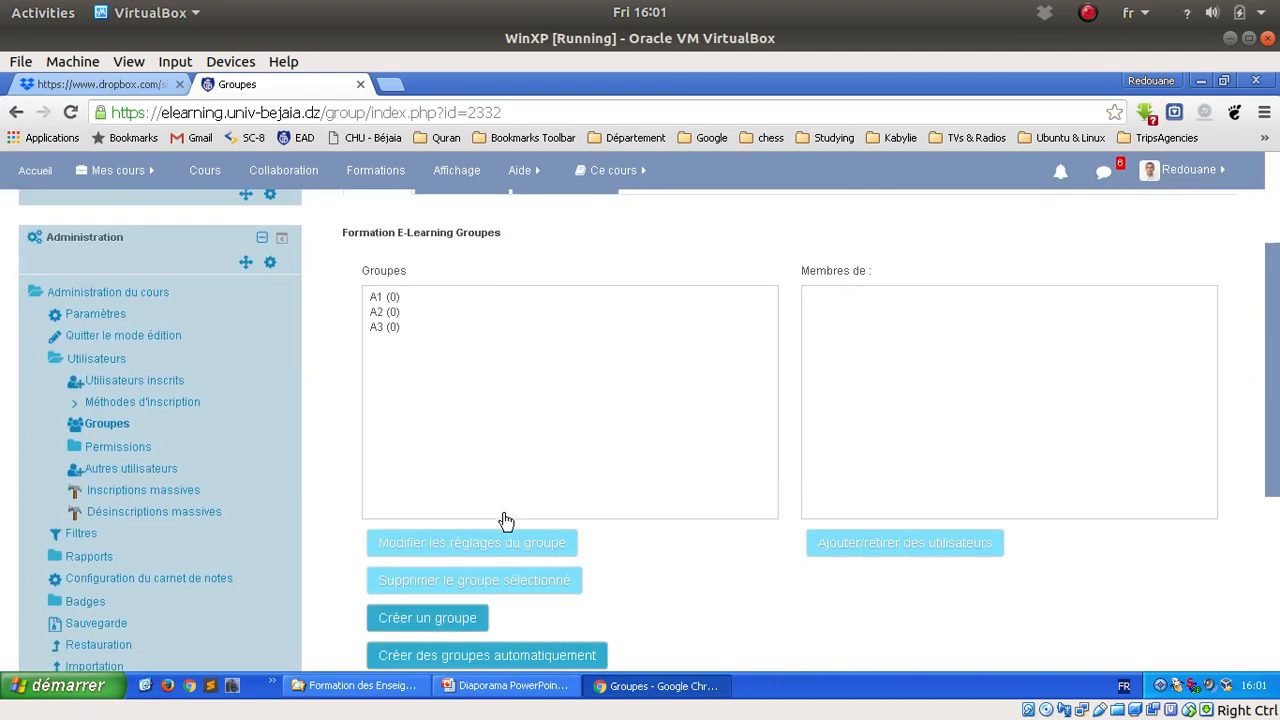
{"action": "left_click", "coordinate": [450, 617]}
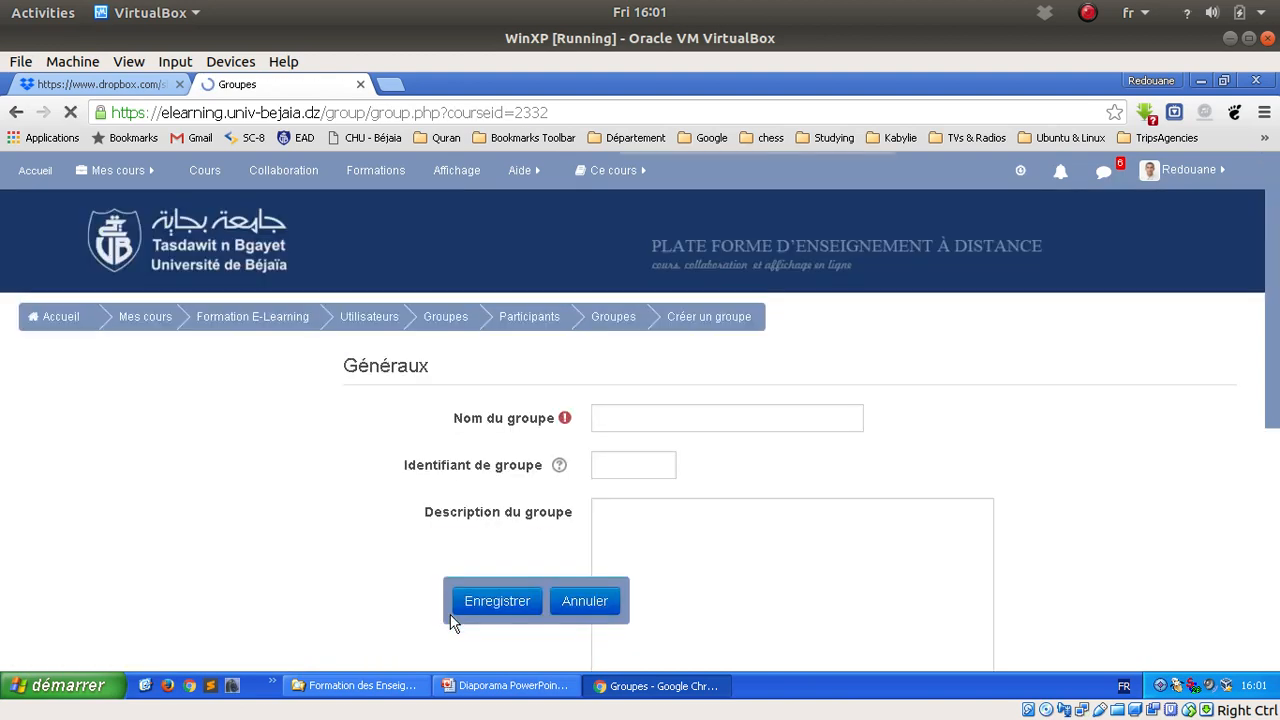
{"action": "left_click", "coordinate": [652, 423]}
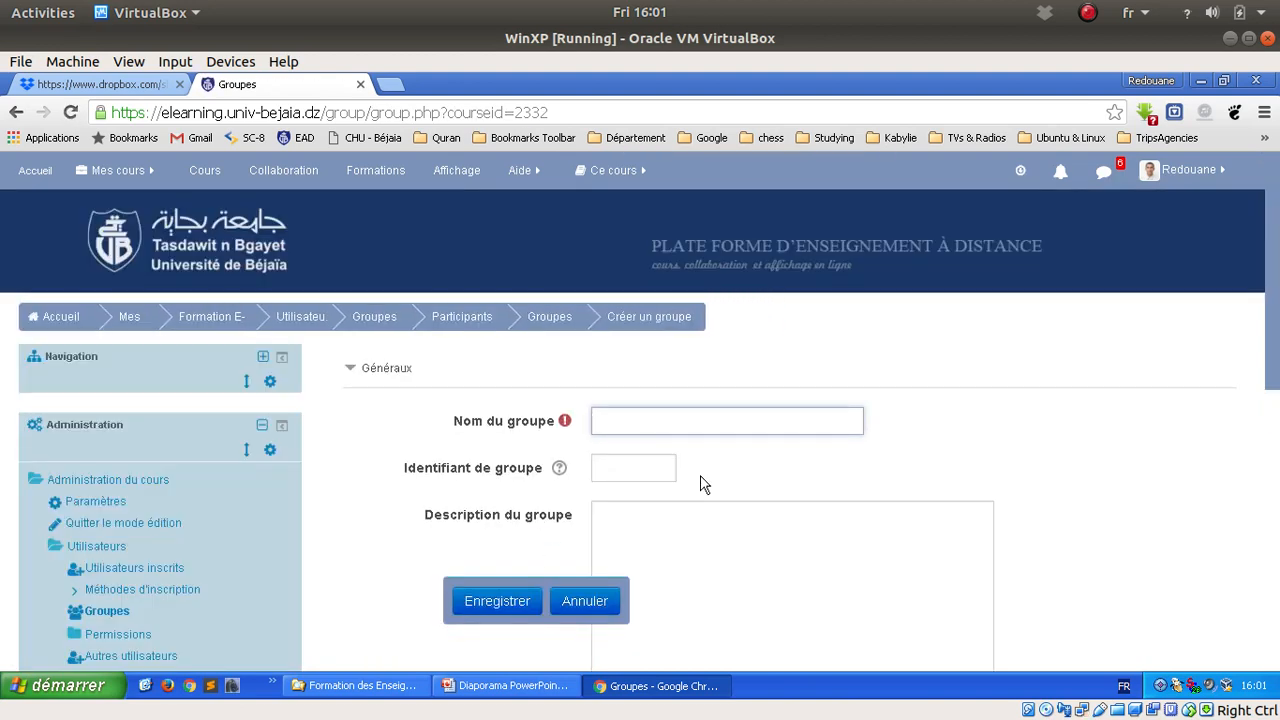
{"action": "type", "text": "A0"}
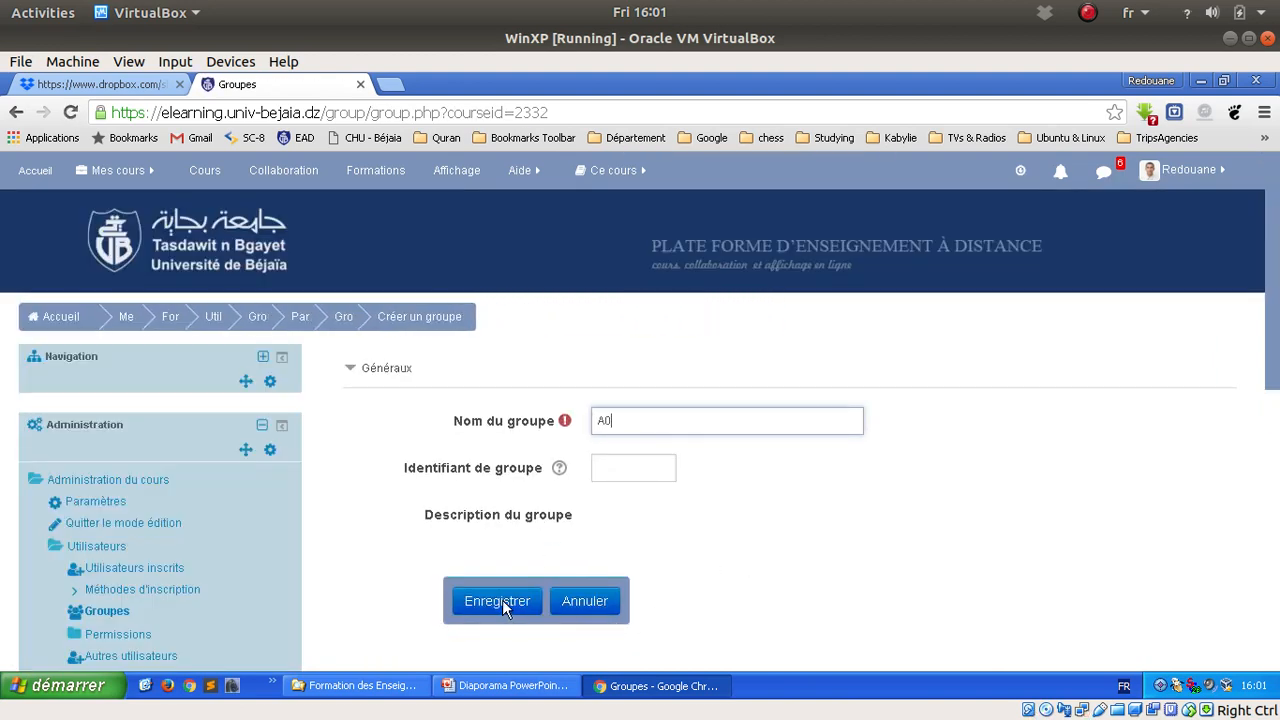
{"action": "left_click", "coordinate": [502, 599]}
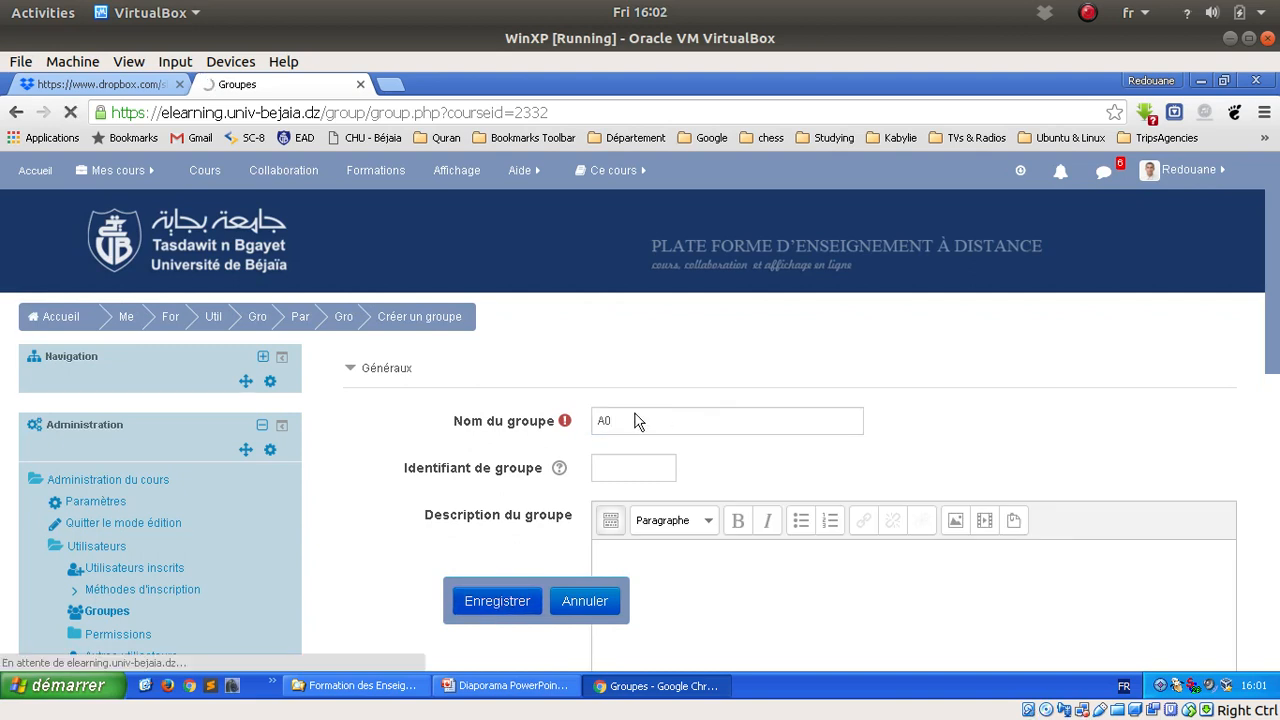
{"action": "scroll", "coordinate": [660, 434], "scroll_direction": "down", "scroll_amount": 1}
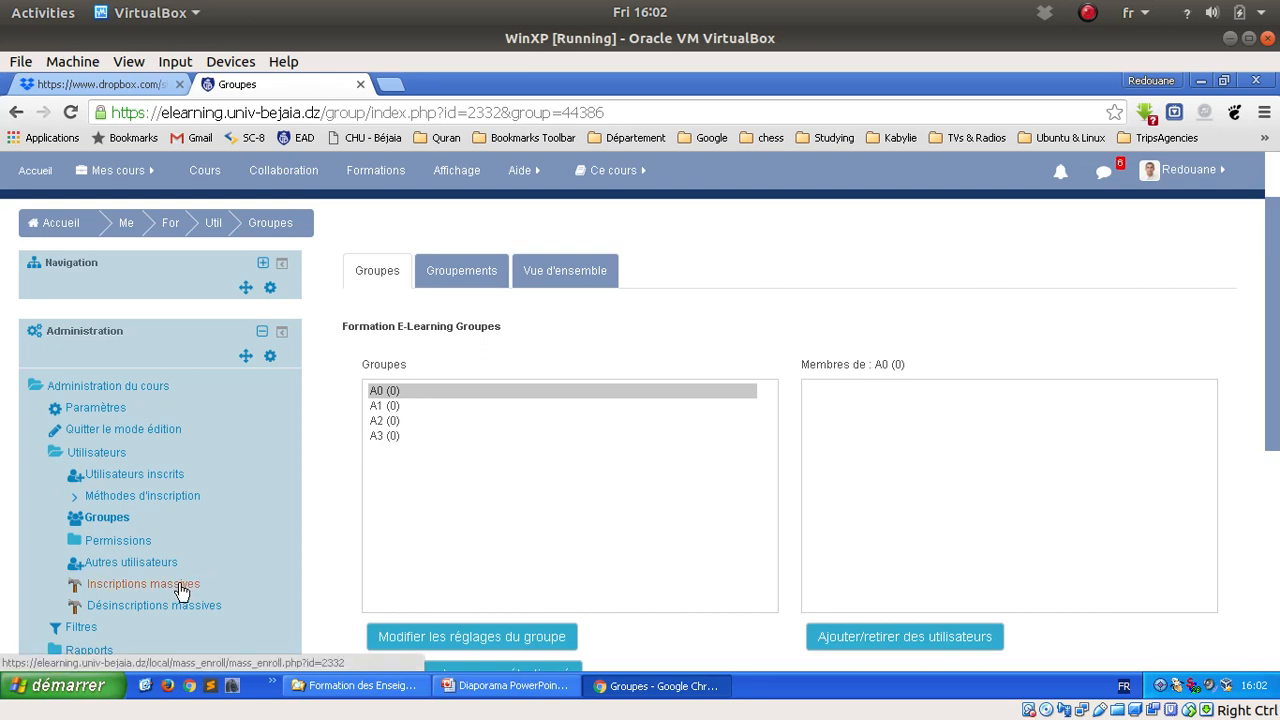
Assign the enrolled teacher to group A0 in the course participants list and save the assignment
{"action": "left_click", "coordinate": [118, 479]}
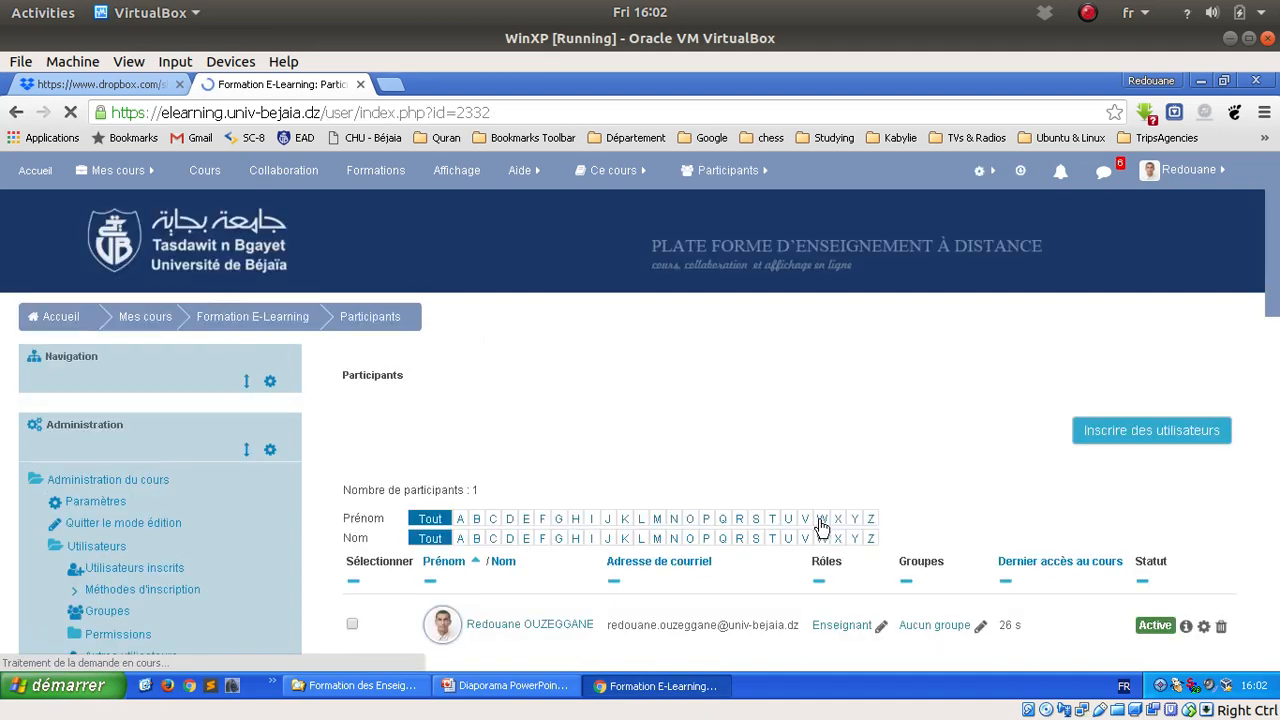
{"action": "scroll", "coordinate": [600, 534], "scroll_direction": "down", "scroll_amount": 3}
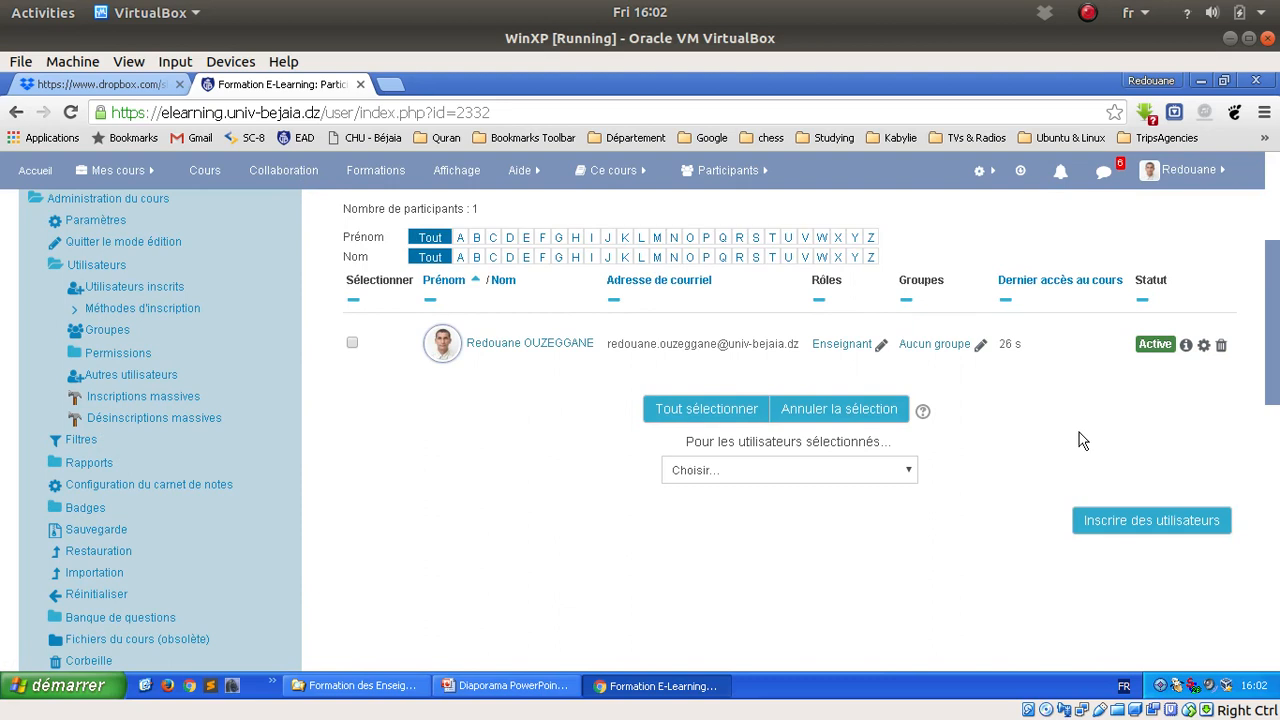
{"action": "left_click", "coordinate": [940, 346]}
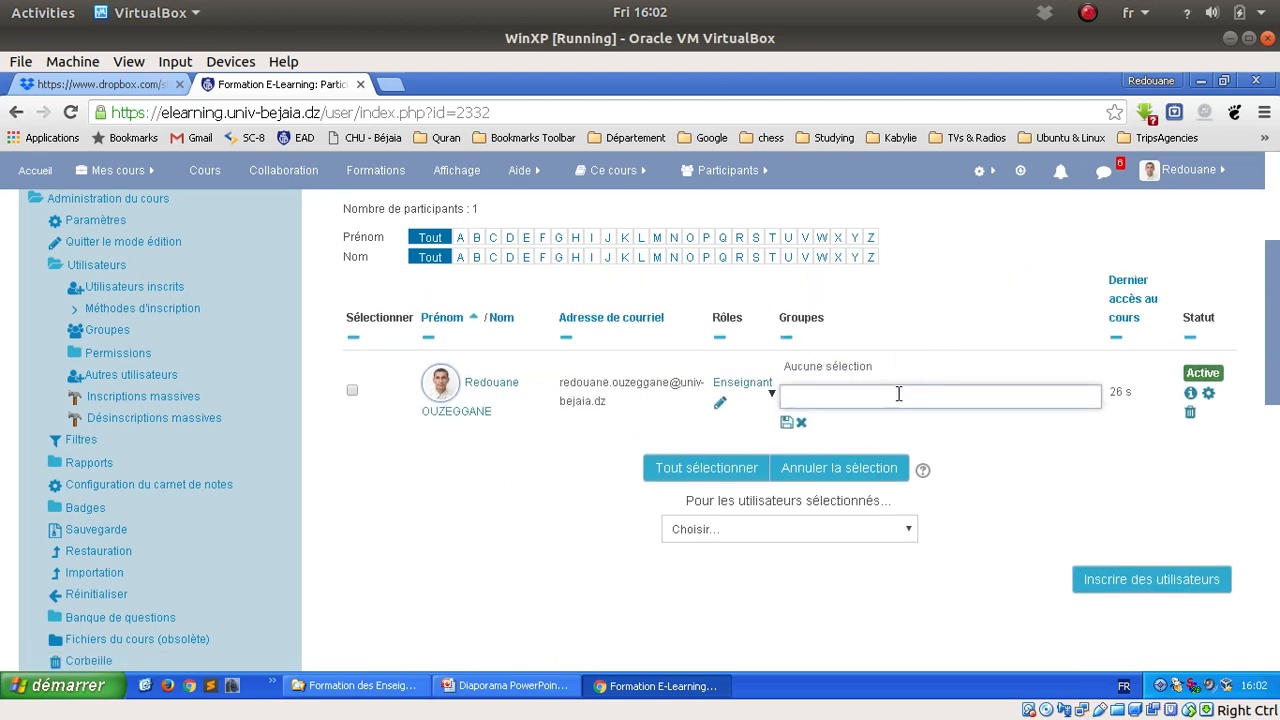
{"action": "type", "text": "A"}
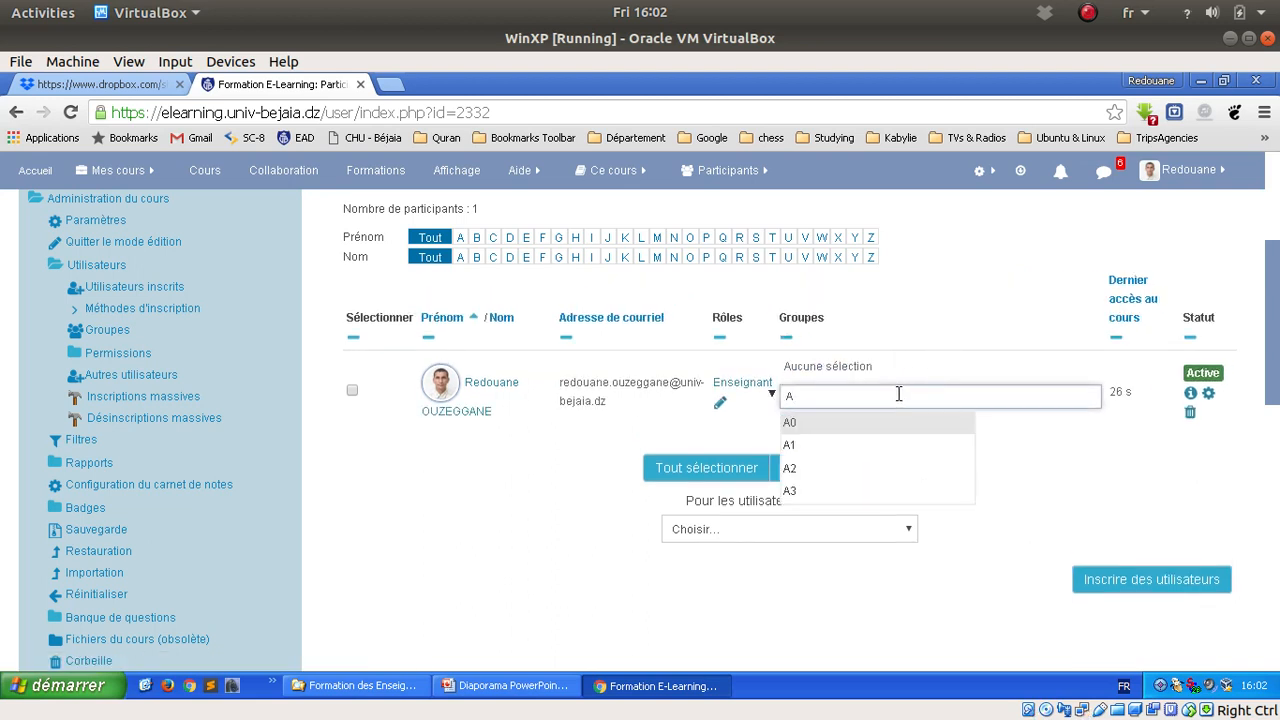
{"action": "left_click", "coordinate": [829, 425]}
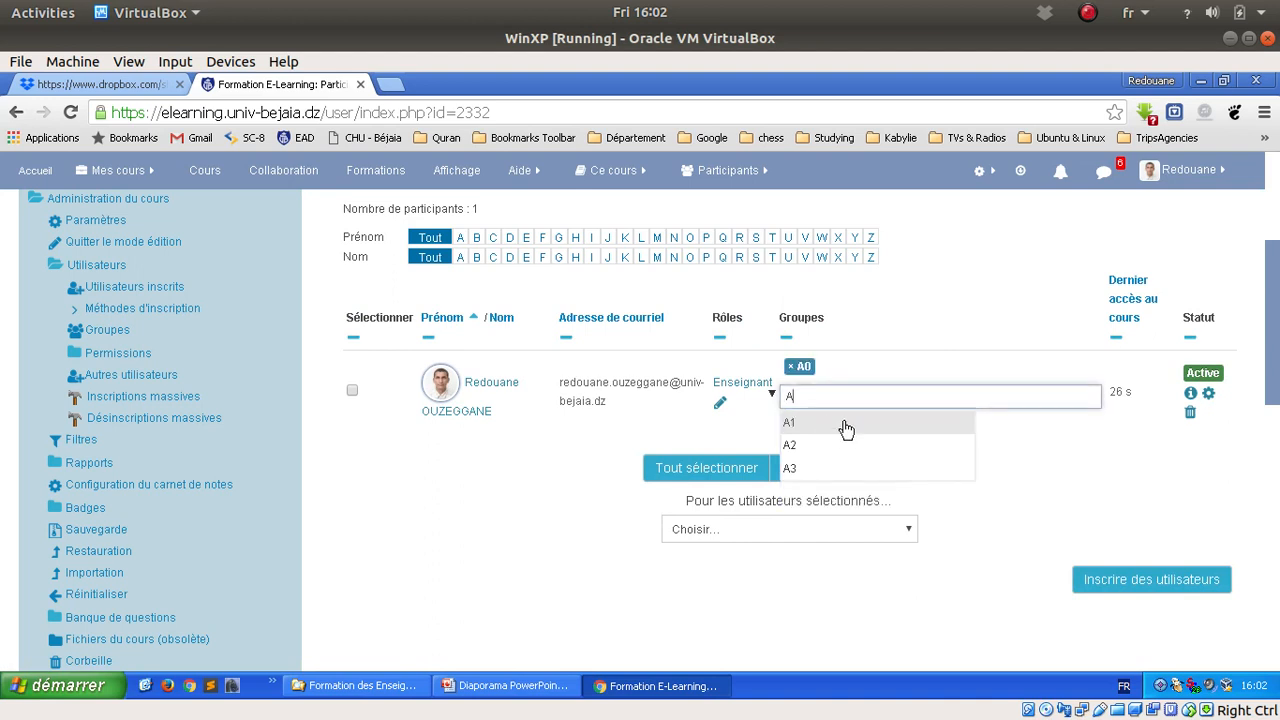
{"action": "key", "text": "Escape"}
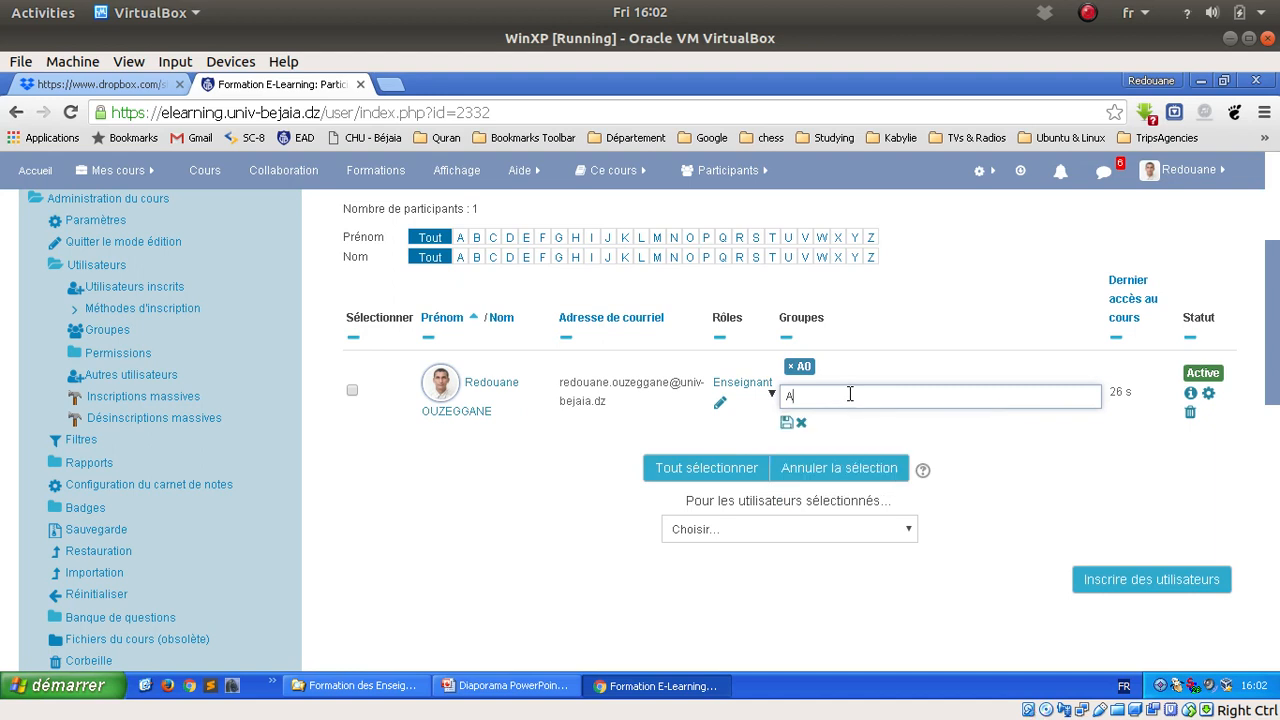
{"action": "left_click", "coordinate": [787, 423]}
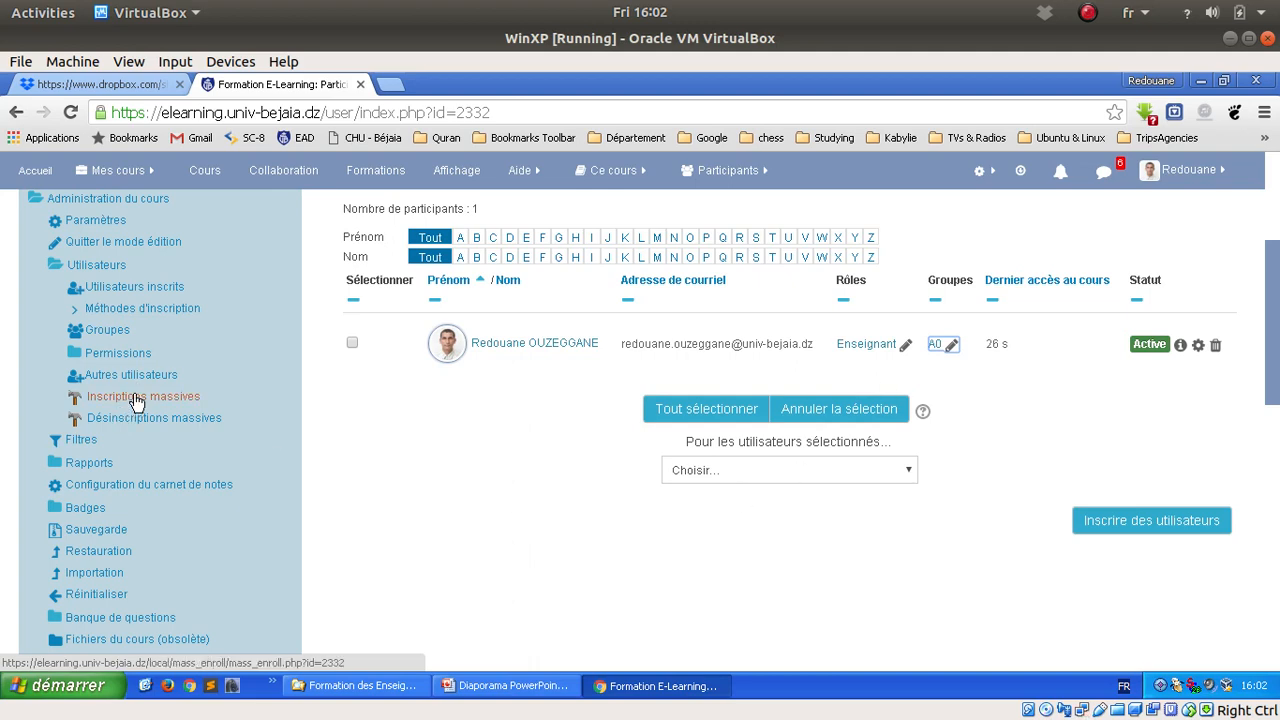
Return to the Formation E-Learning course page and open the settings of Test sur Chapitre I (copie)
{"action": "scroll", "coordinate": [808, 400], "scroll_direction": "up", "scroll_amount": 3}
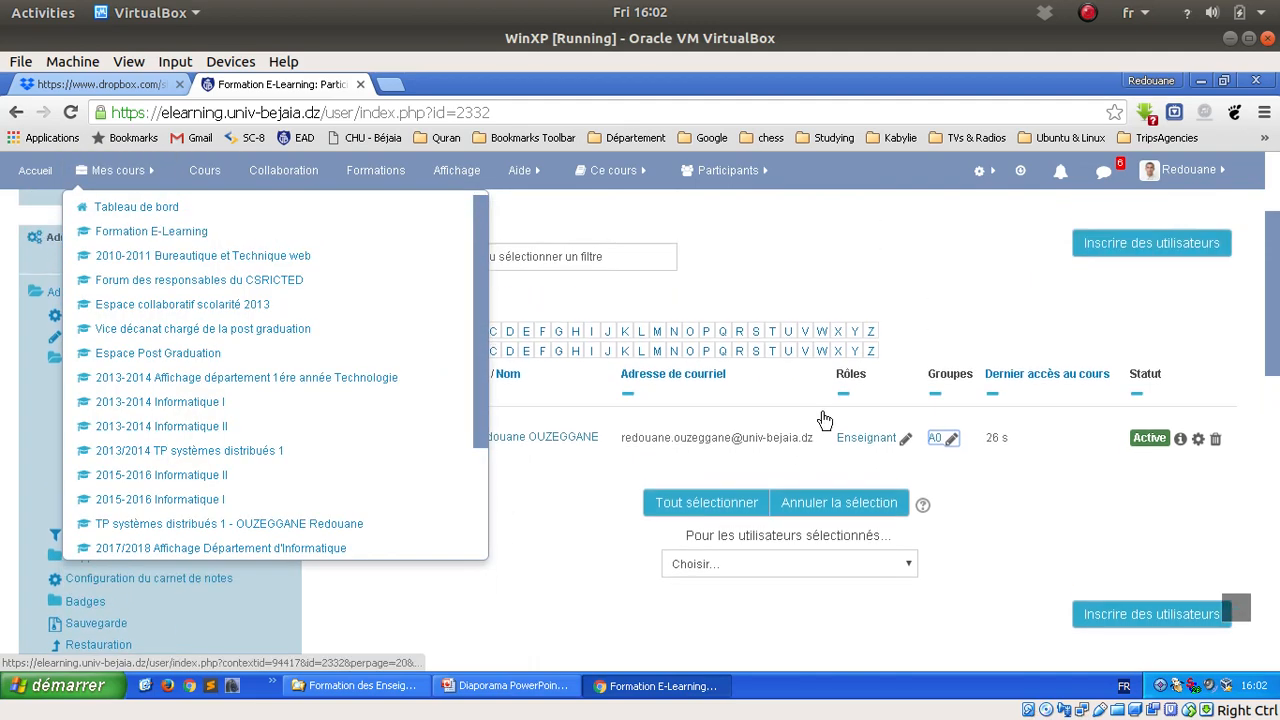
{"action": "scroll", "coordinate": [889, 312], "scroll_direction": "up", "scroll_amount": 1}
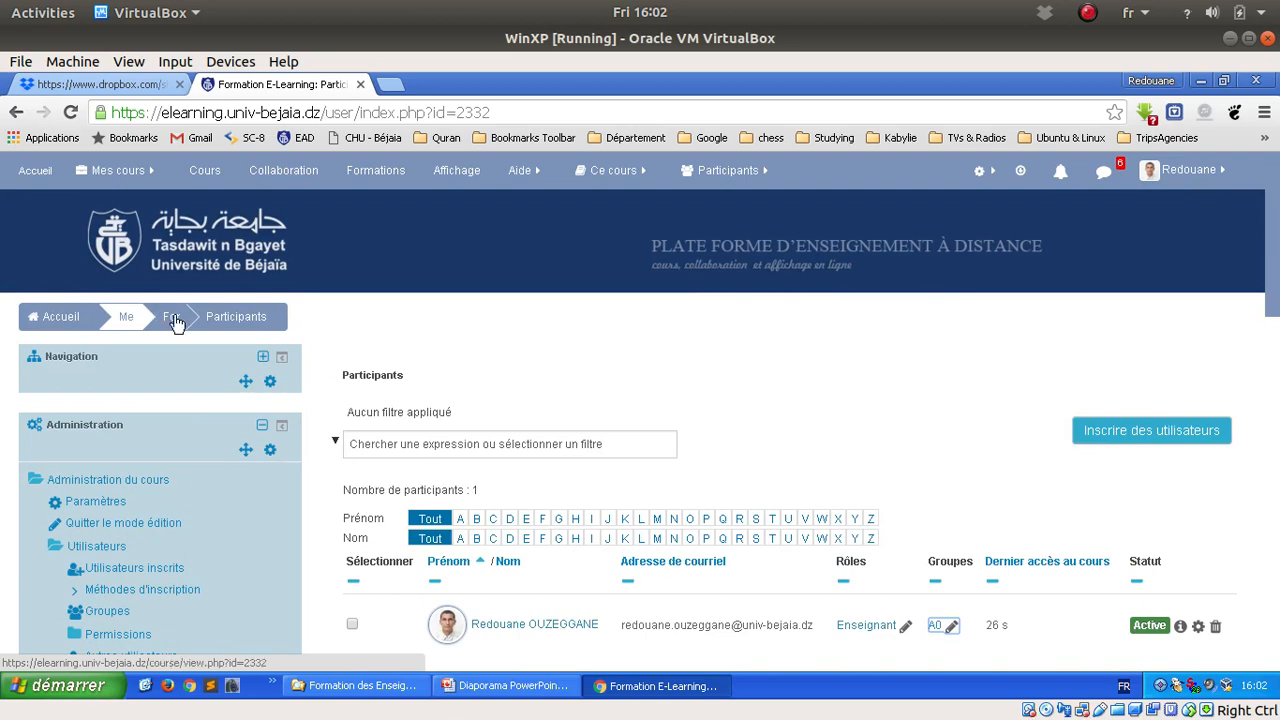
{"action": "left_click", "coordinate": [213, 320]}
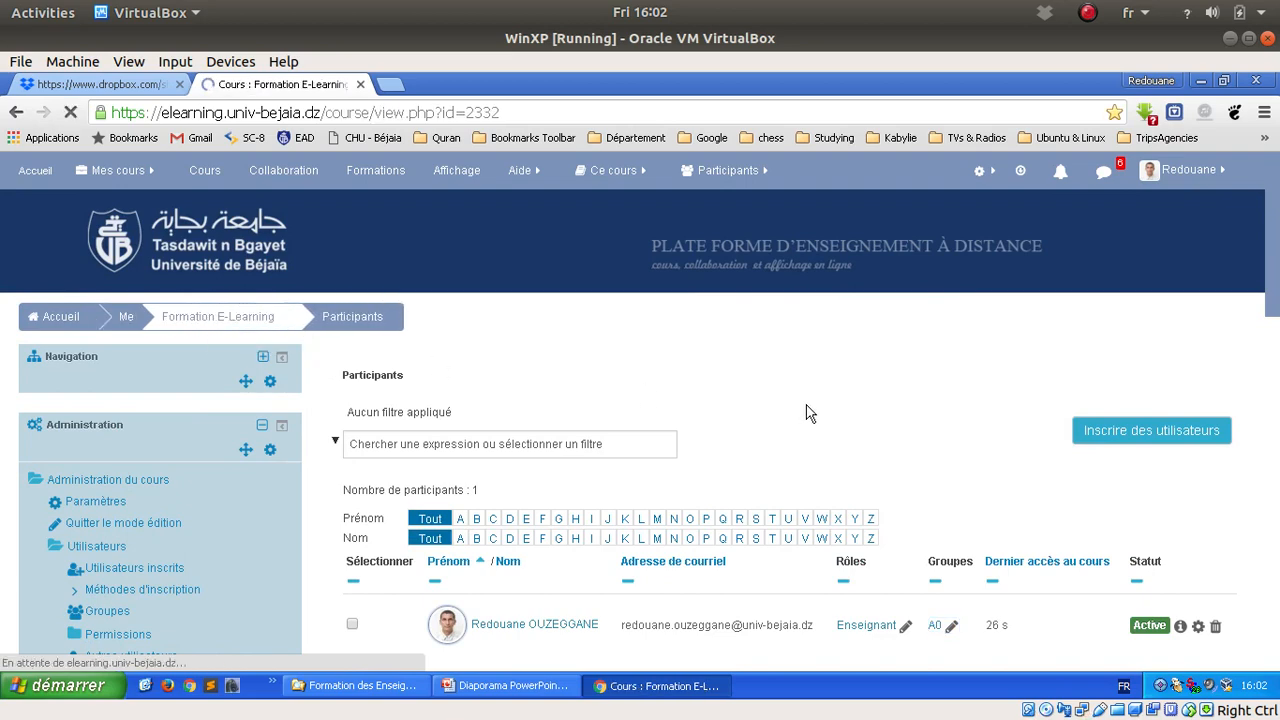
{"action": "scroll", "coordinate": [808, 412], "scroll_direction": "down", "scroll_amount": 3}
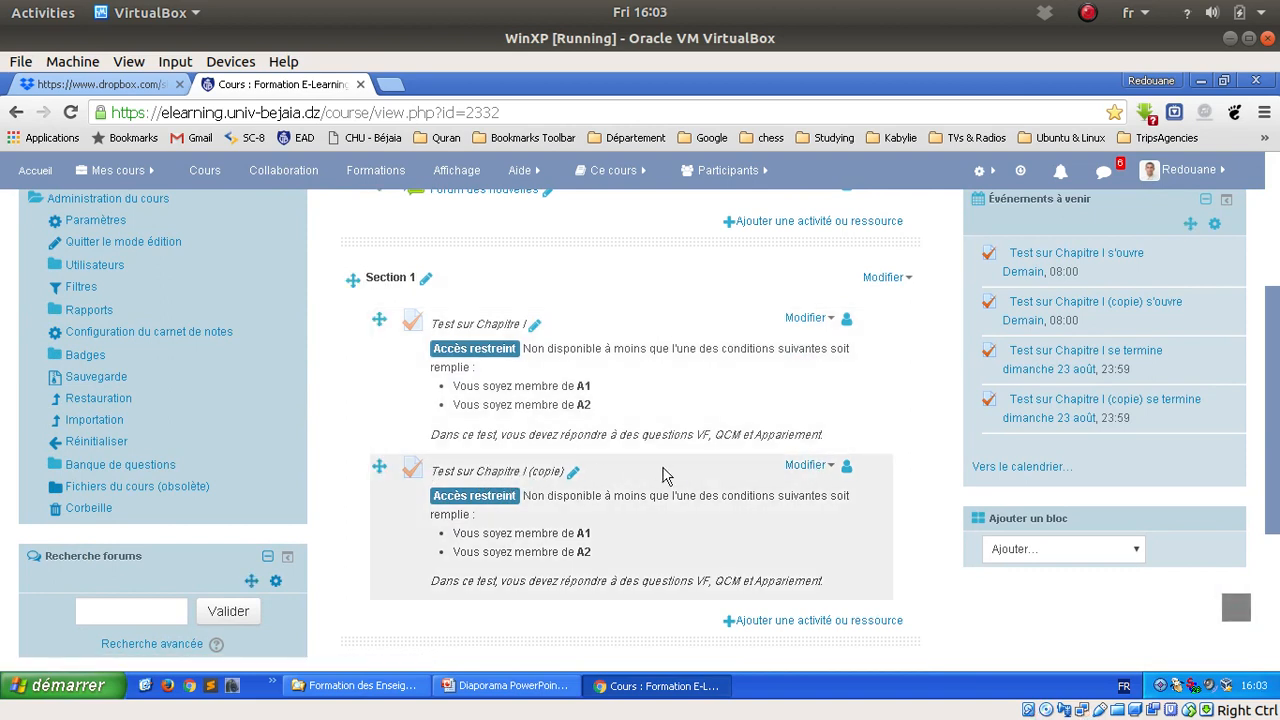
{"action": "left_click", "coordinate": [826, 465]}
{"action": "left_click", "coordinate": [808, 493]}
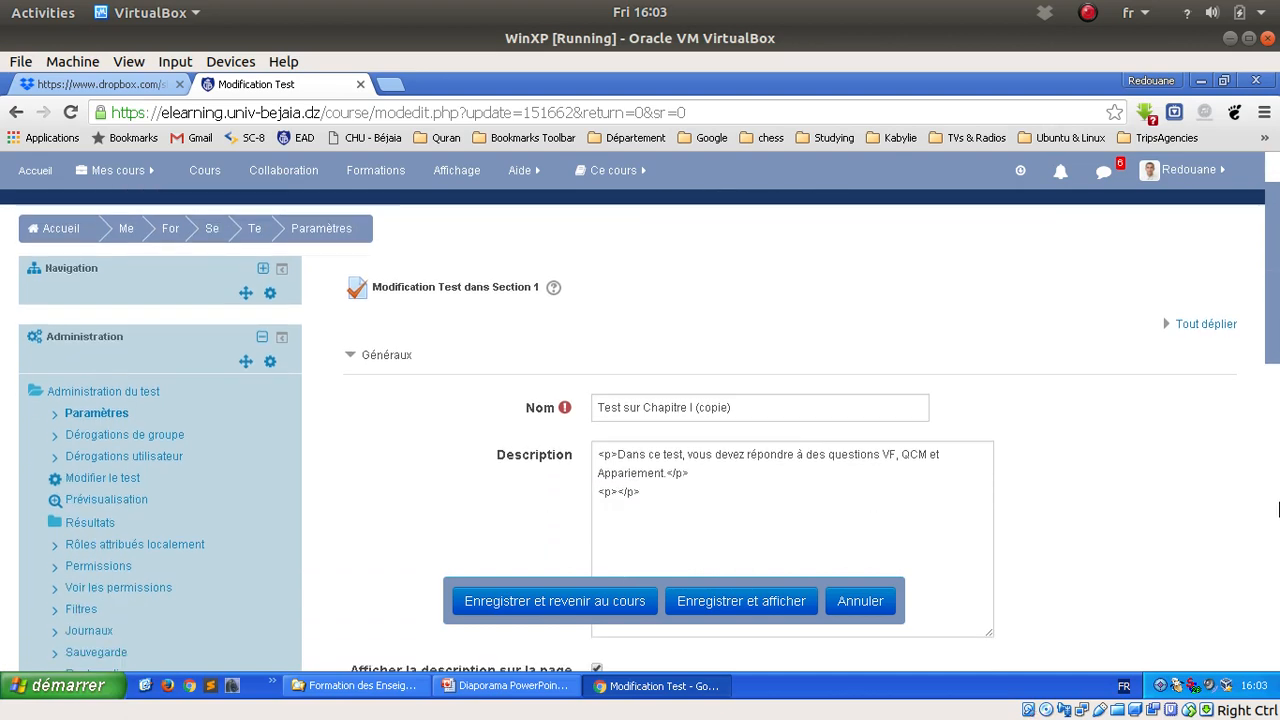
Change the copied test's first access restriction to group A0 and remove the A2 group restriction
{"action": "left_click_drag", "start_coordinate": [1277, 295], "coordinate": [1278, 622]}
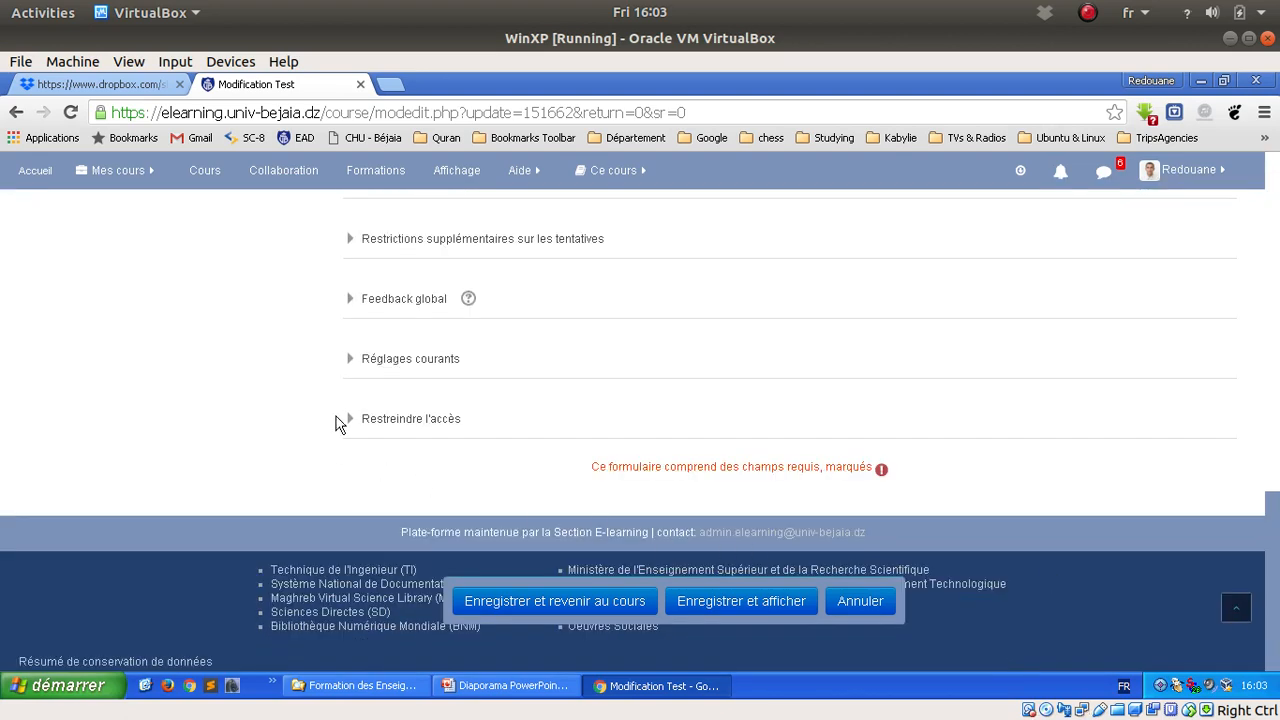
{"action": "left_click", "coordinate": [348, 423]}
{"action": "scroll", "coordinate": [1086, 529], "scroll_direction": "down", "scroll_amount": 2}
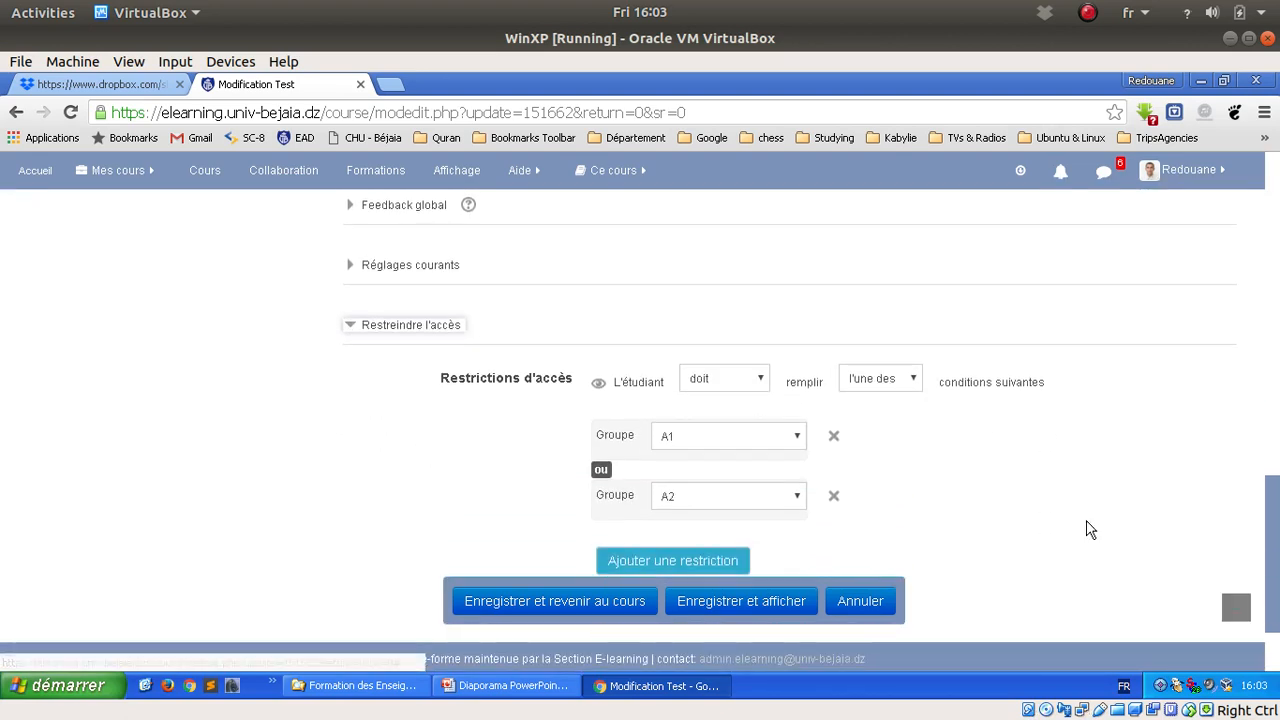
{"action": "left_click", "coordinate": [797, 443]}
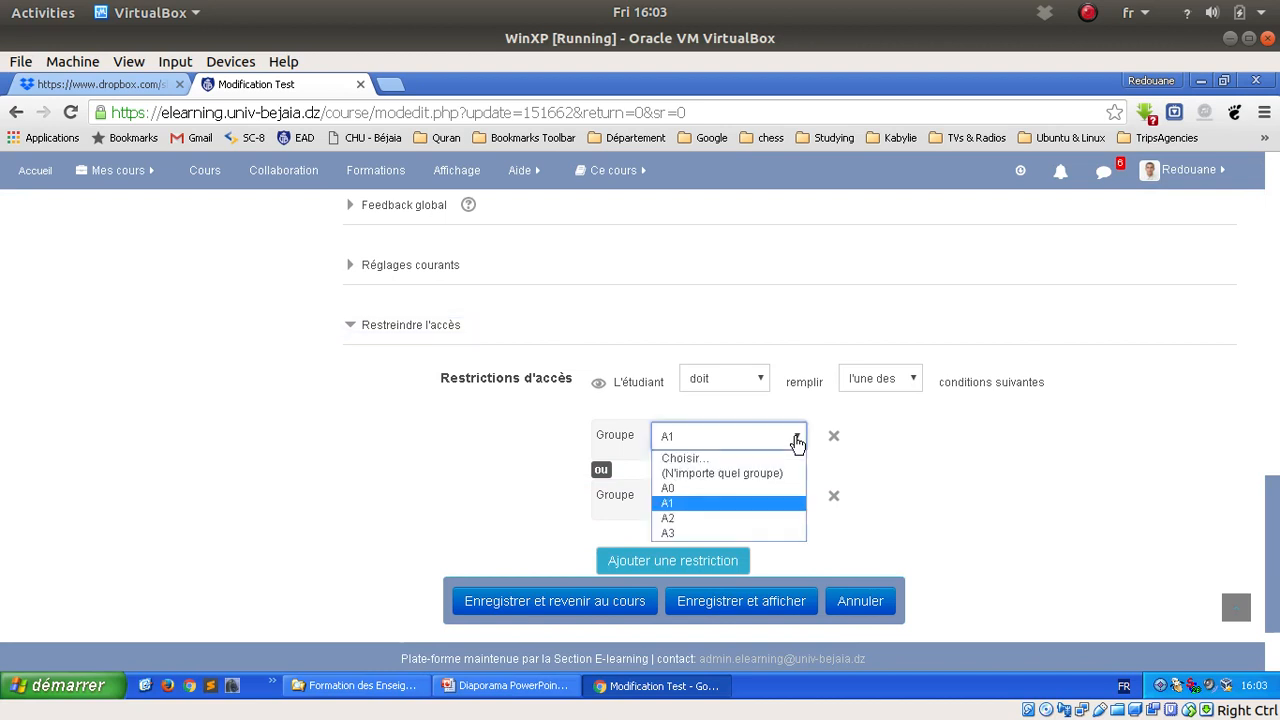
{"action": "left_click", "coordinate": [714, 486]}
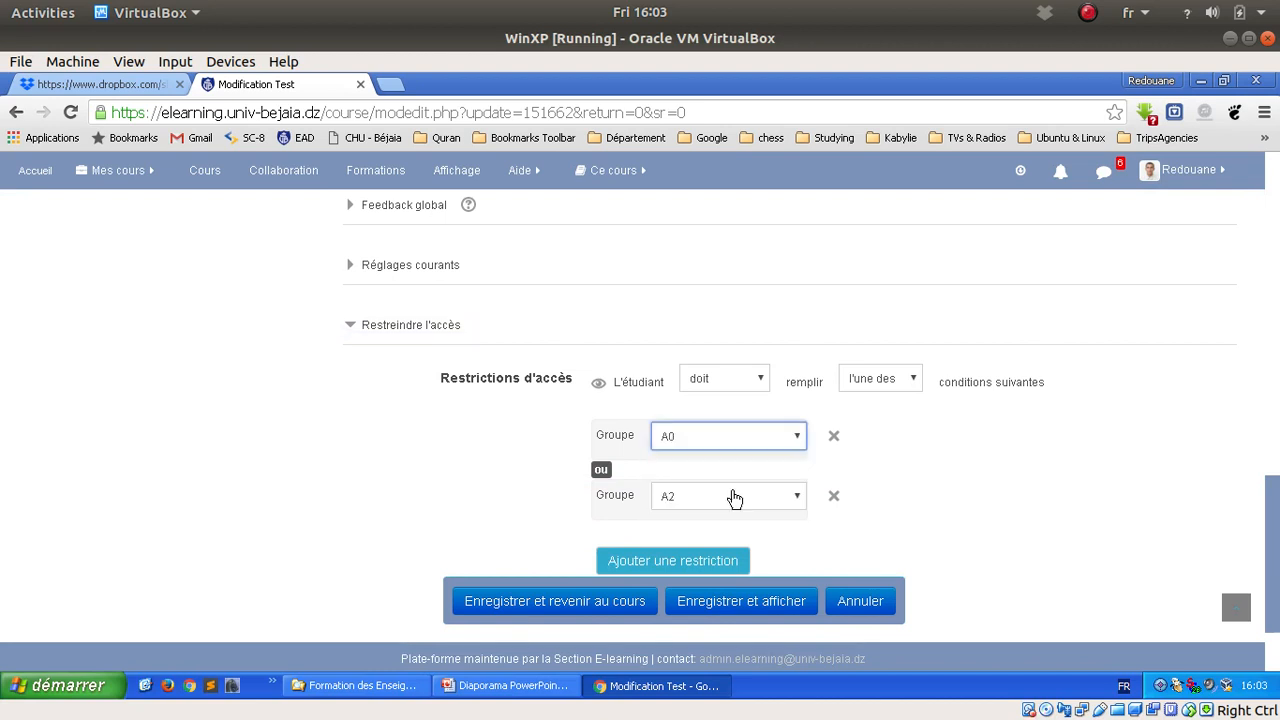
{"action": "left_click", "coordinate": [834, 497]}
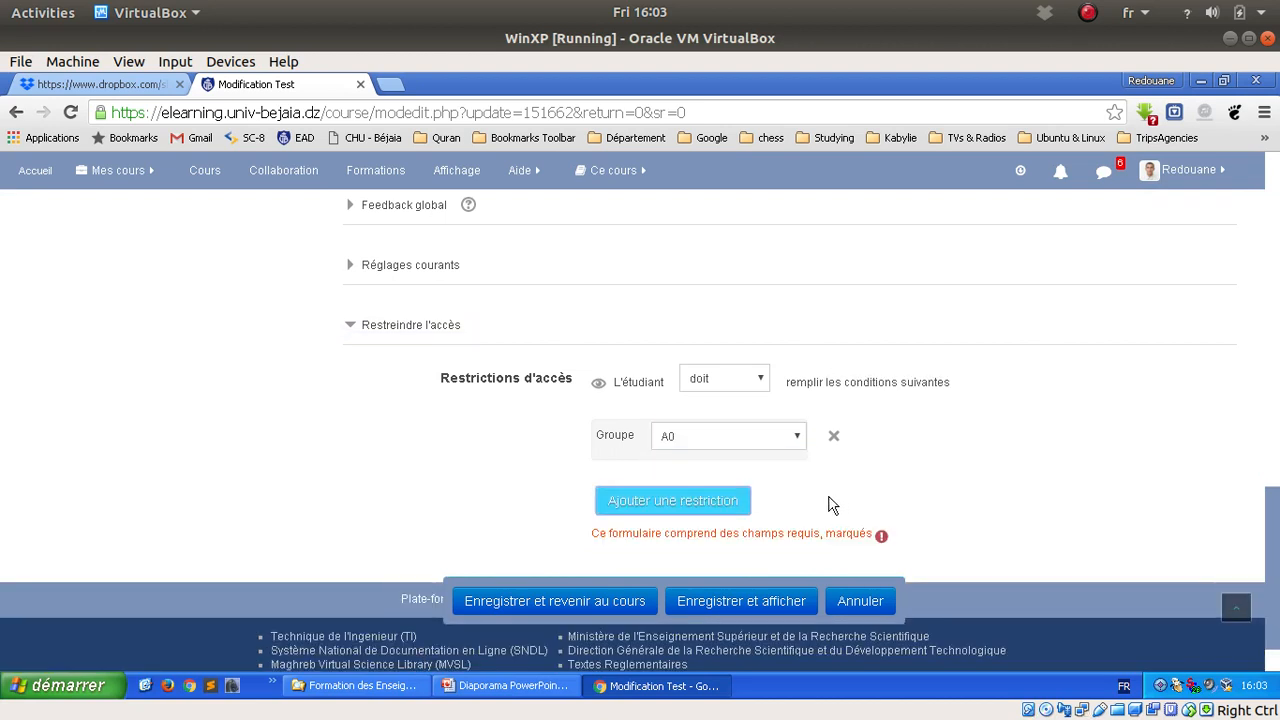
Set the copied test's opening day to 20 août 2020, then save and return to the course
{"action": "left_click_drag", "start_coordinate": [1278, 517], "coordinate": [1276, 338]}
{"action": "scroll", "coordinate": [386, 474], "scroll_direction": "down", "scroll_amount": 6}
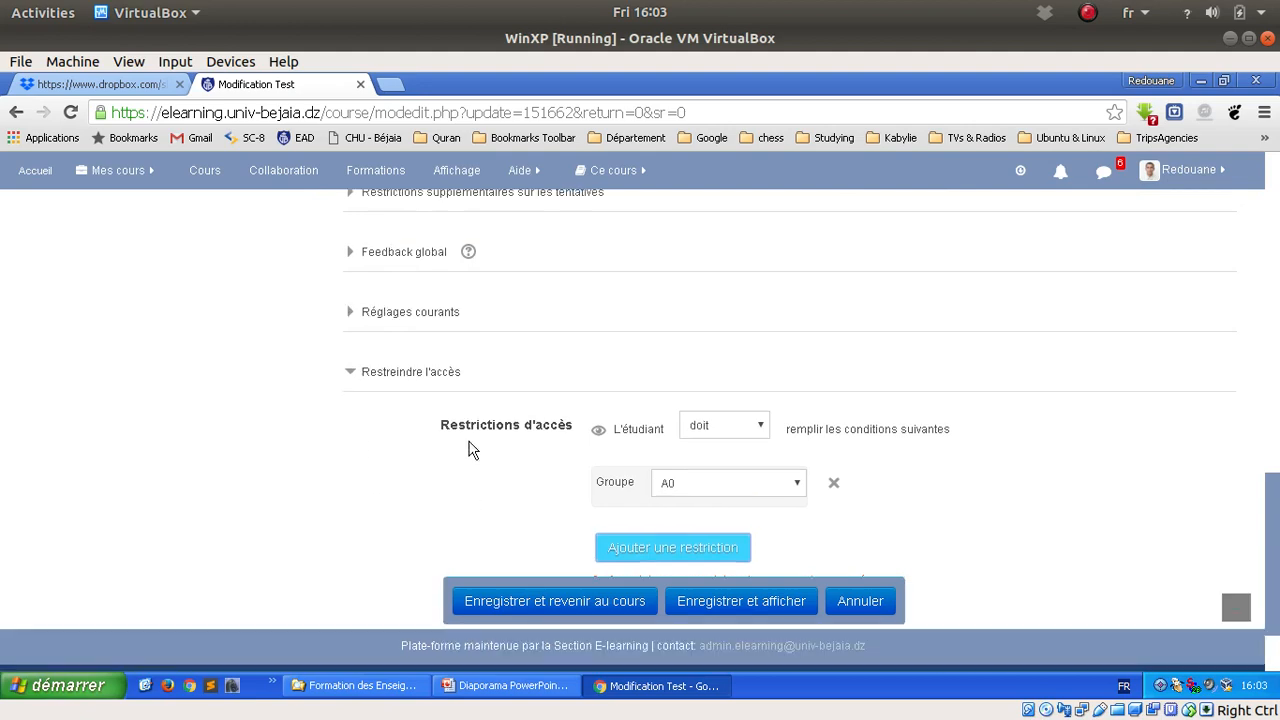
{"action": "left_click_drag", "start_coordinate": [1278, 563], "coordinate": [1279, 342]}
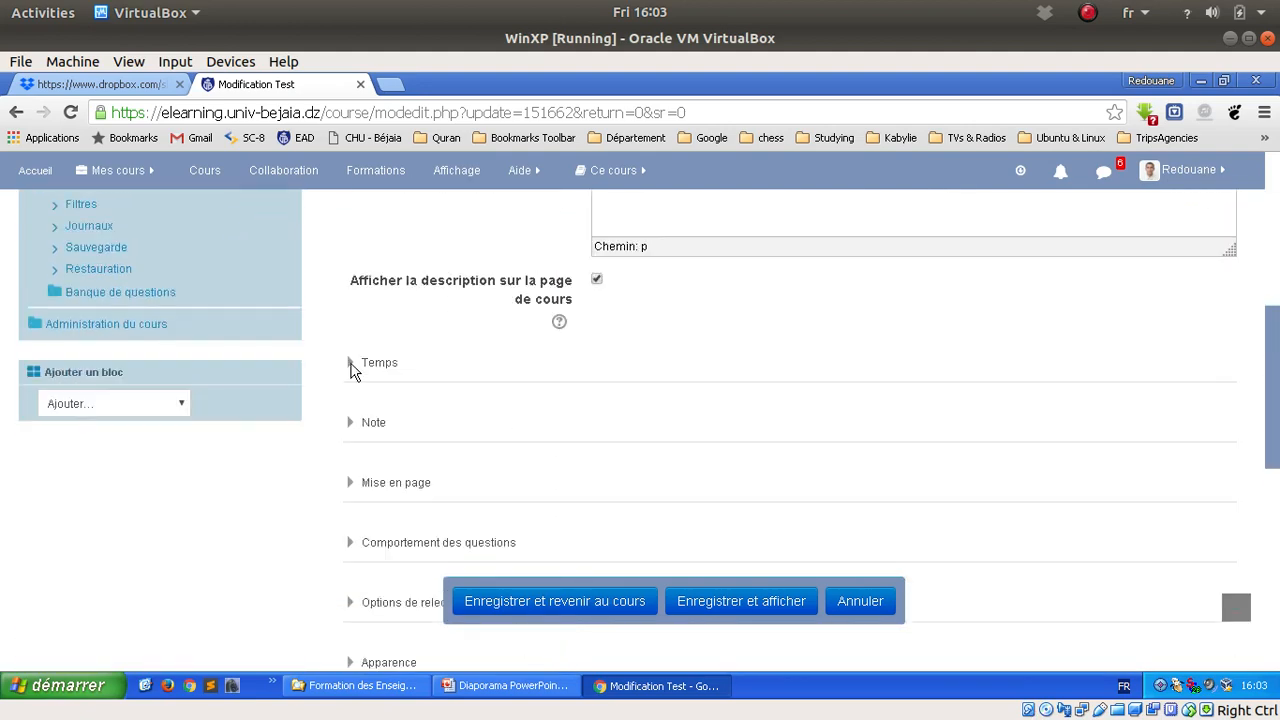
{"action": "left_click", "coordinate": [352, 366]}
{"action": "left_click", "coordinate": [629, 425]}
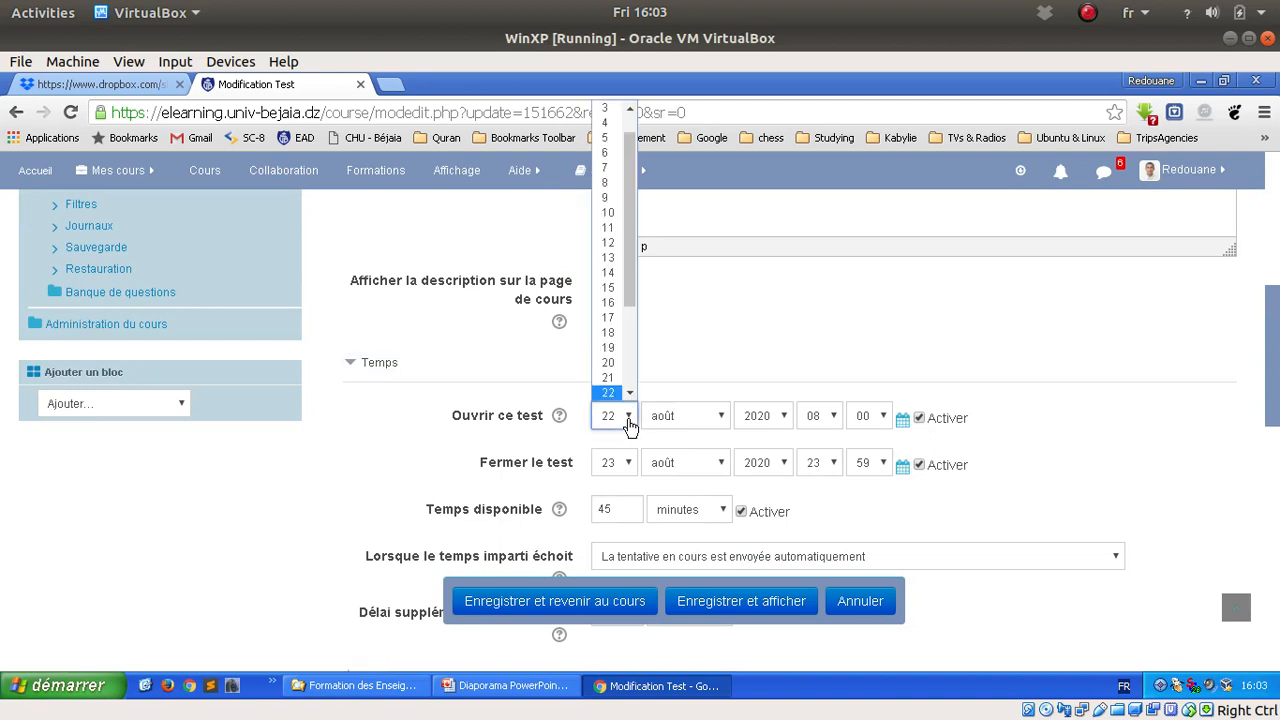
{"action": "left_click", "coordinate": [614, 364]}
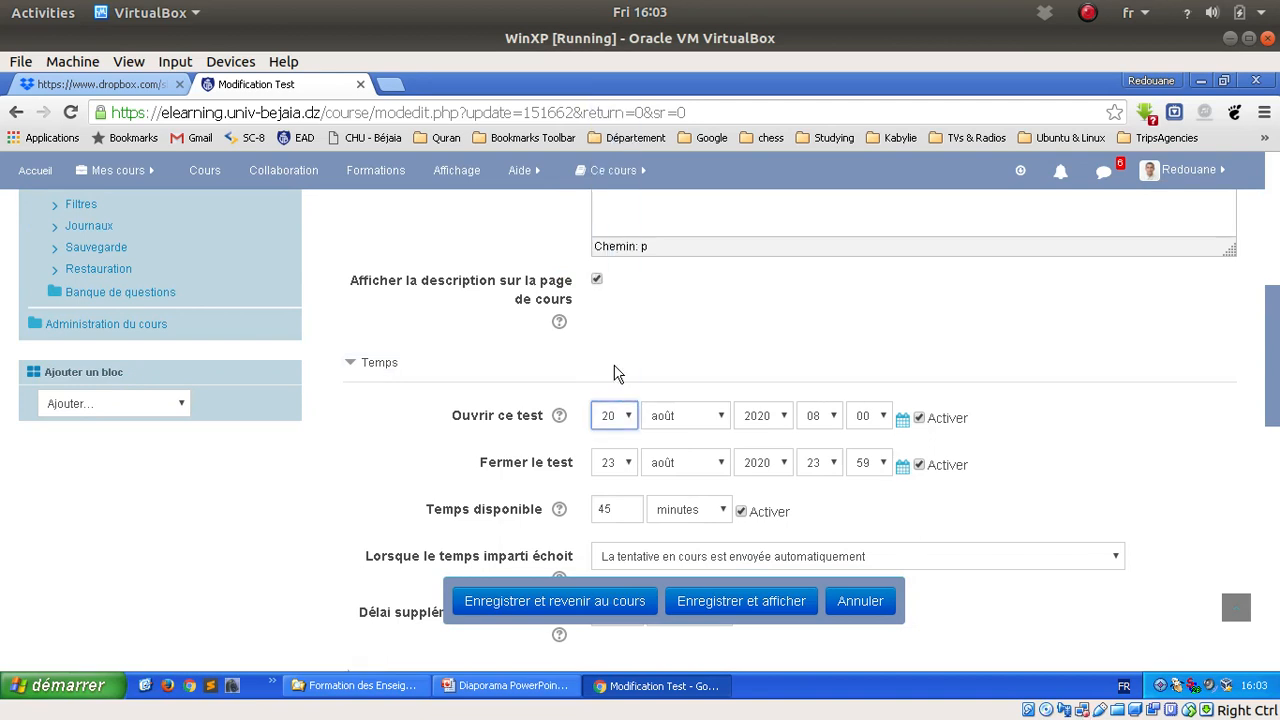
{"action": "left_click", "coordinate": [627, 603]}
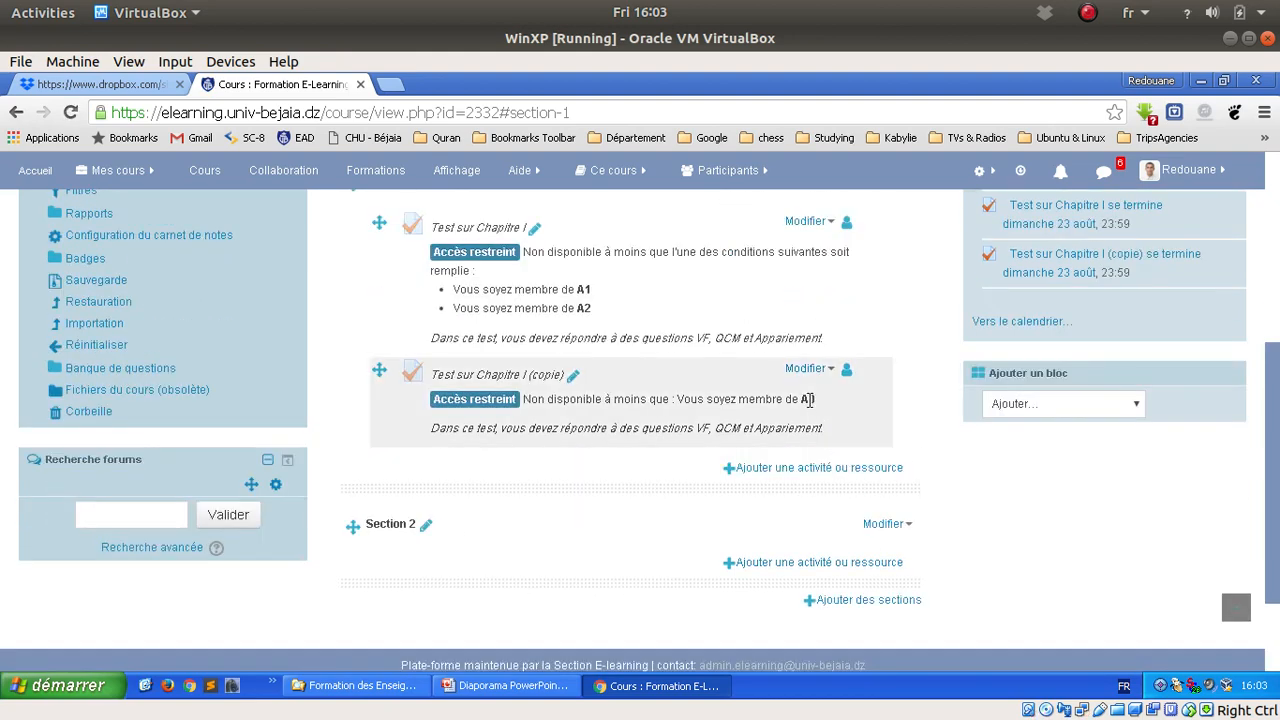
Switch to the Etudiant role in the Formation E-Learning course
{"action": "left_click_drag", "start_coordinate": [857, 435], "coordinate": [810, 400]}
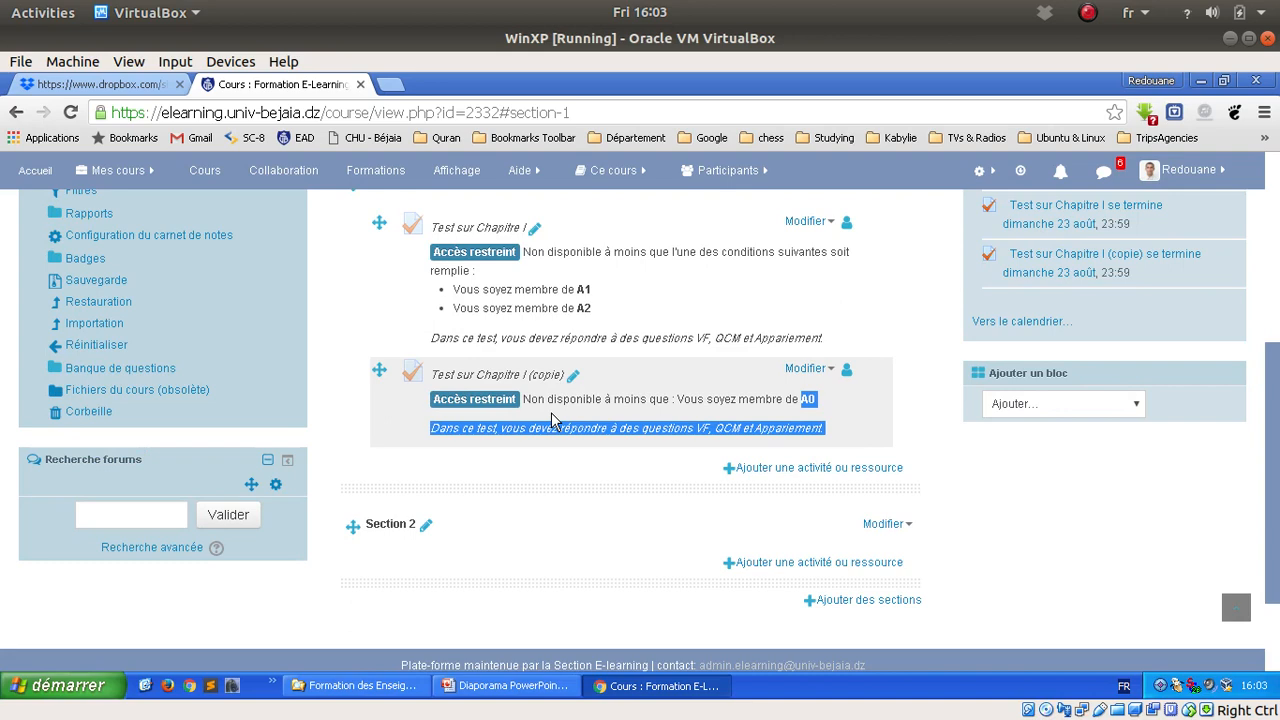
{"action": "scroll", "coordinate": [655, 425], "scroll_direction": "up", "scroll_amount": 1}
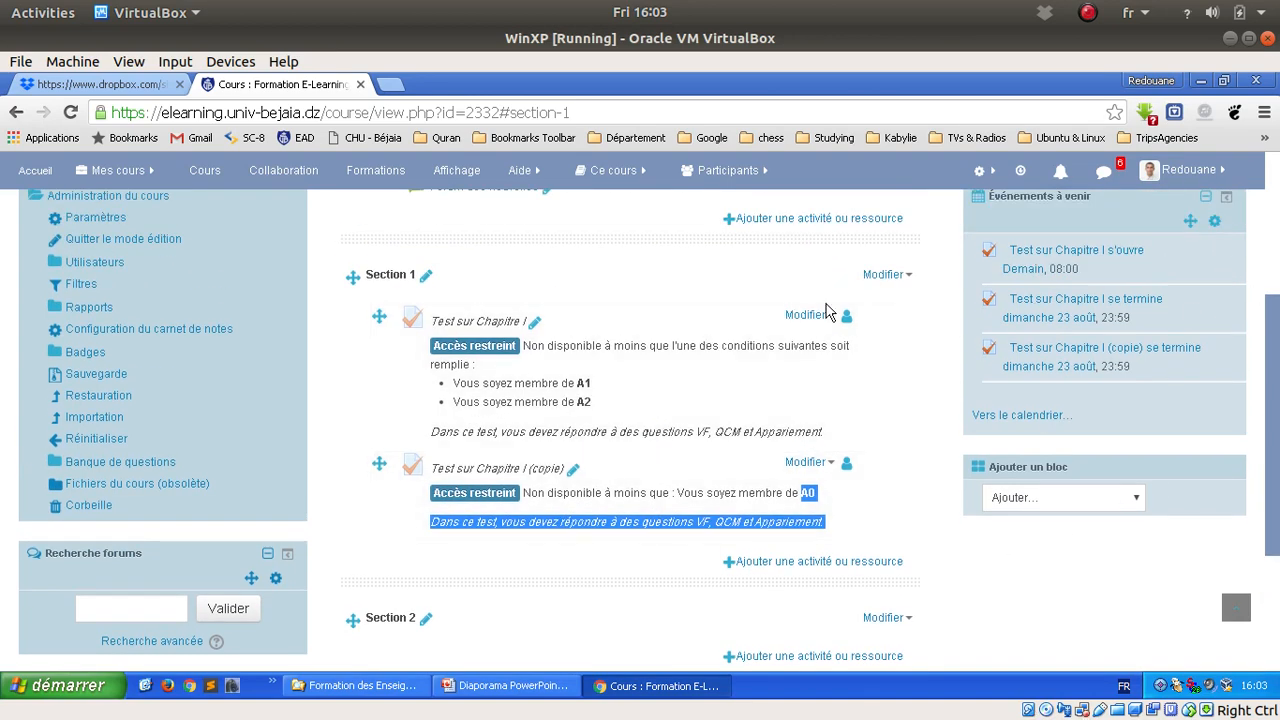
{"action": "scroll", "coordinate": [995, 355], "scroll_direction": "up", "scroll_amount": 2}
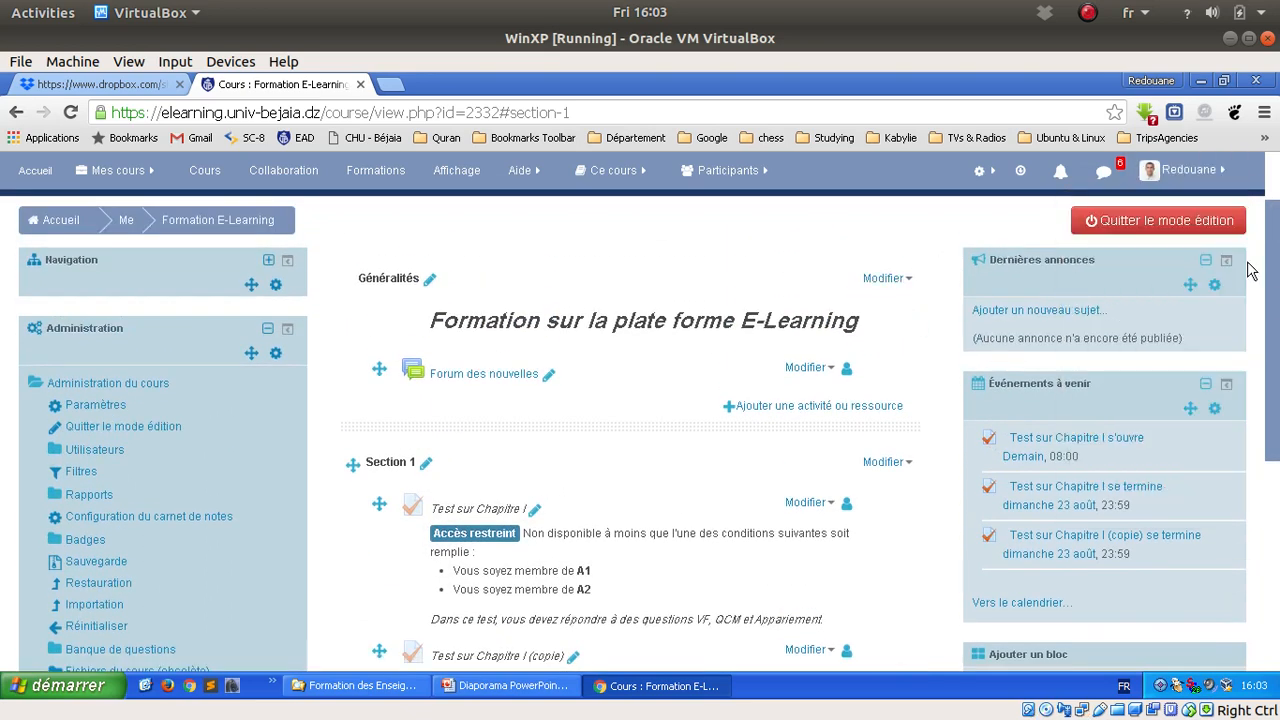
{"action": "mouse_move", "coordinate": [1218, 174]}
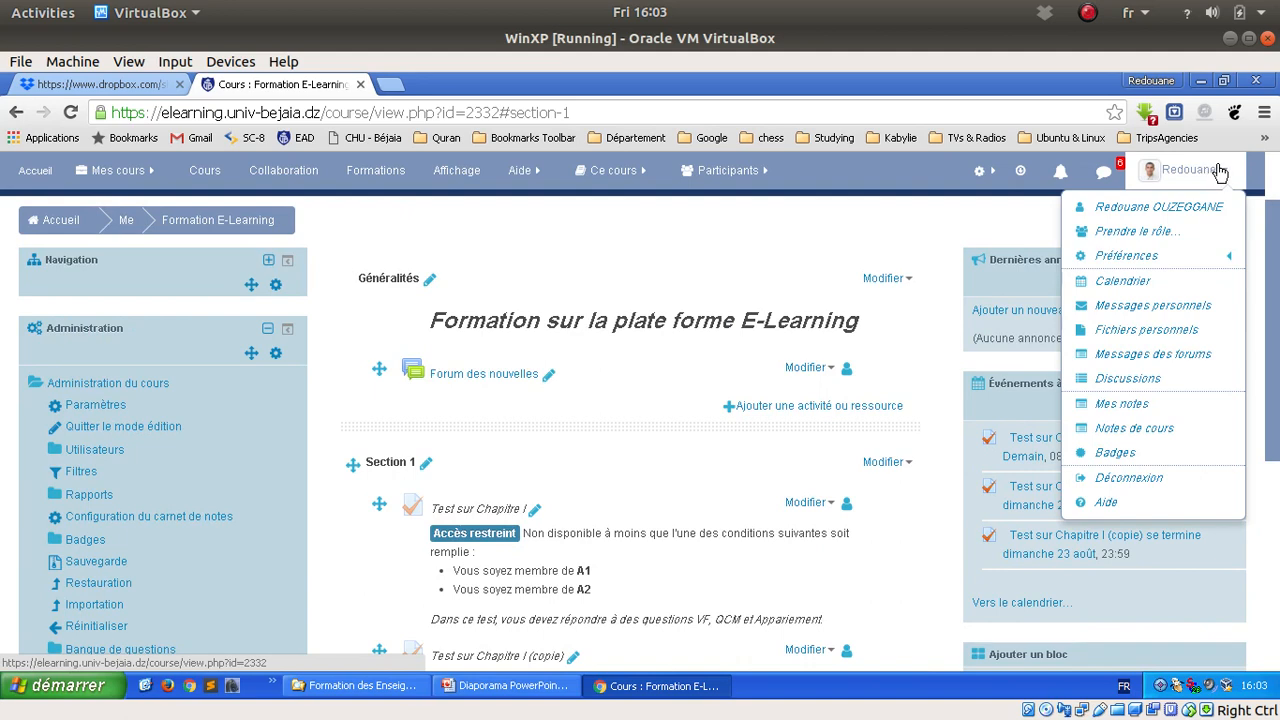
{"action": "mouse_move", "coordinate": [1175, 254]}
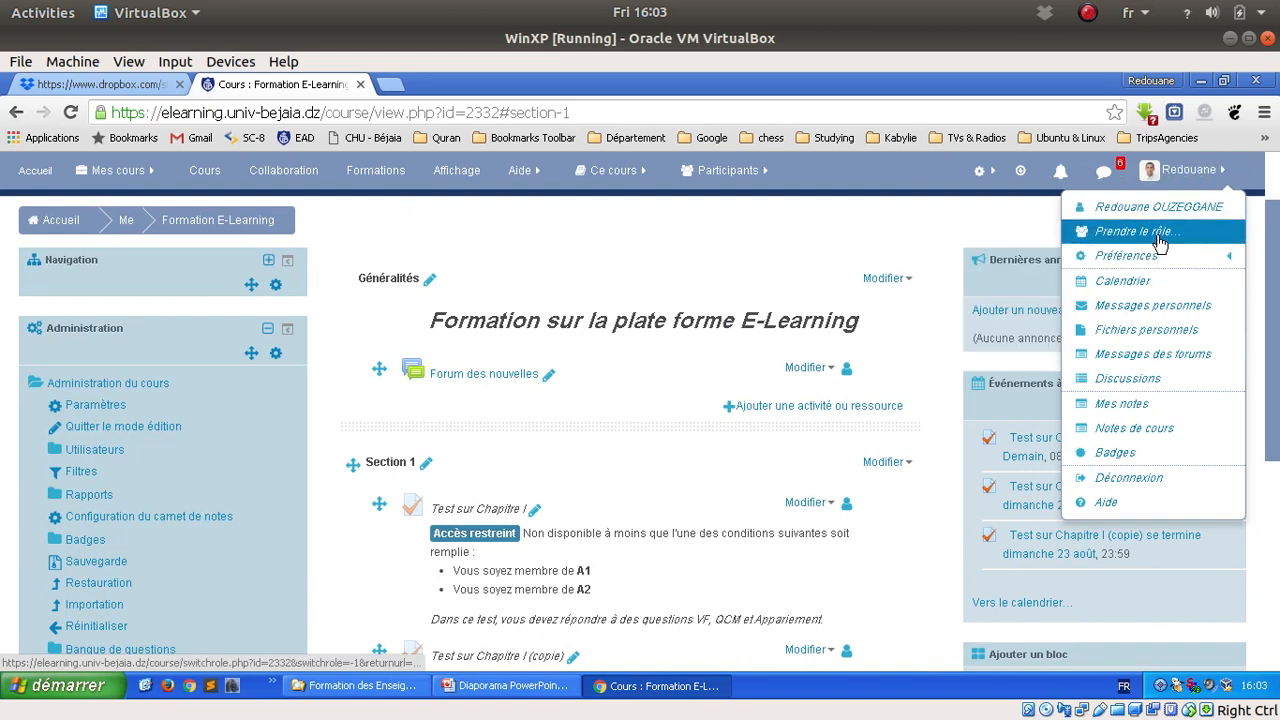
{"action": "left_click", "coordinate": [1157, 238]}
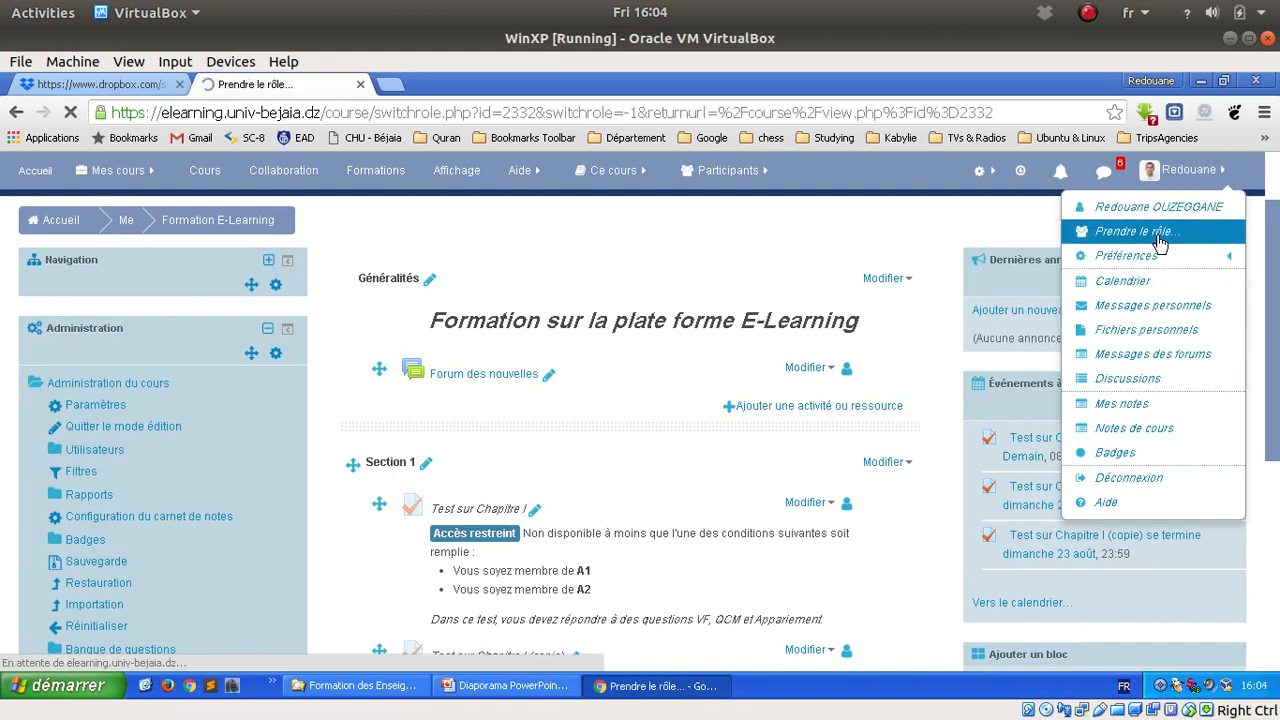
{"action": "scroll", "coordinate": [750, 526], "scroll_direction": "down", "scroll_amount": 1}
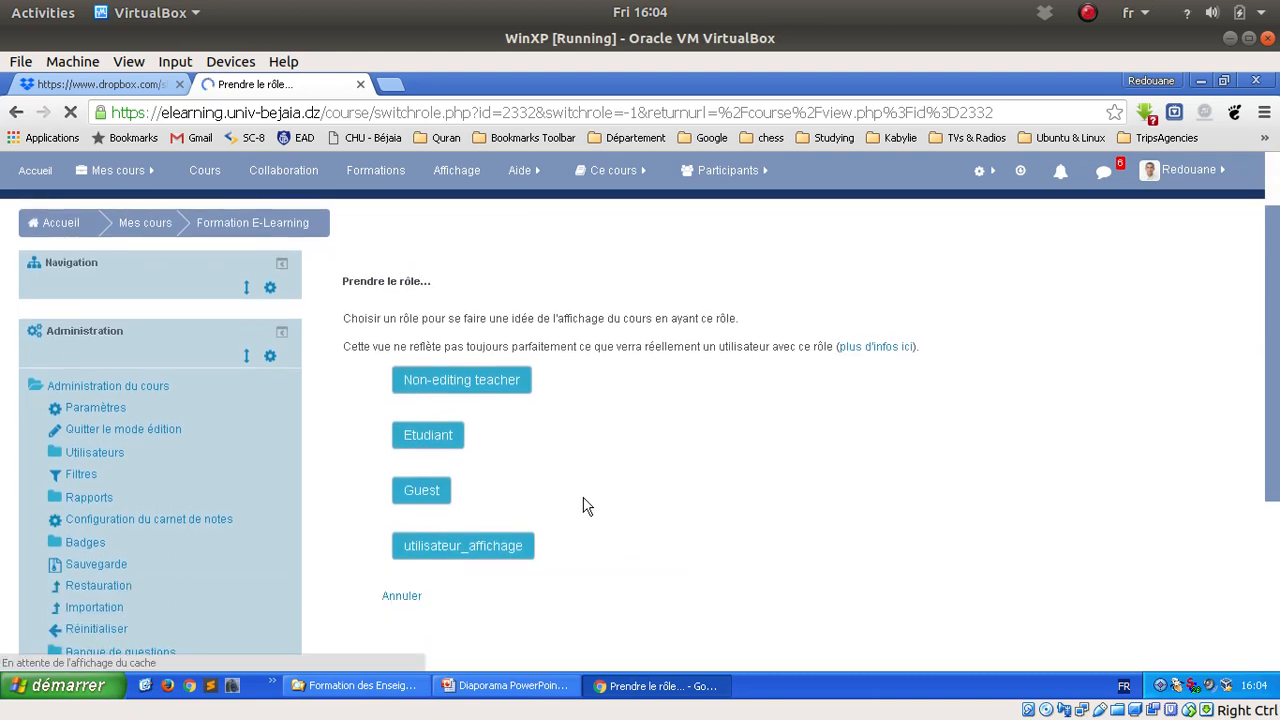
{"action": "left_click", "coordinate": [447, 437]}
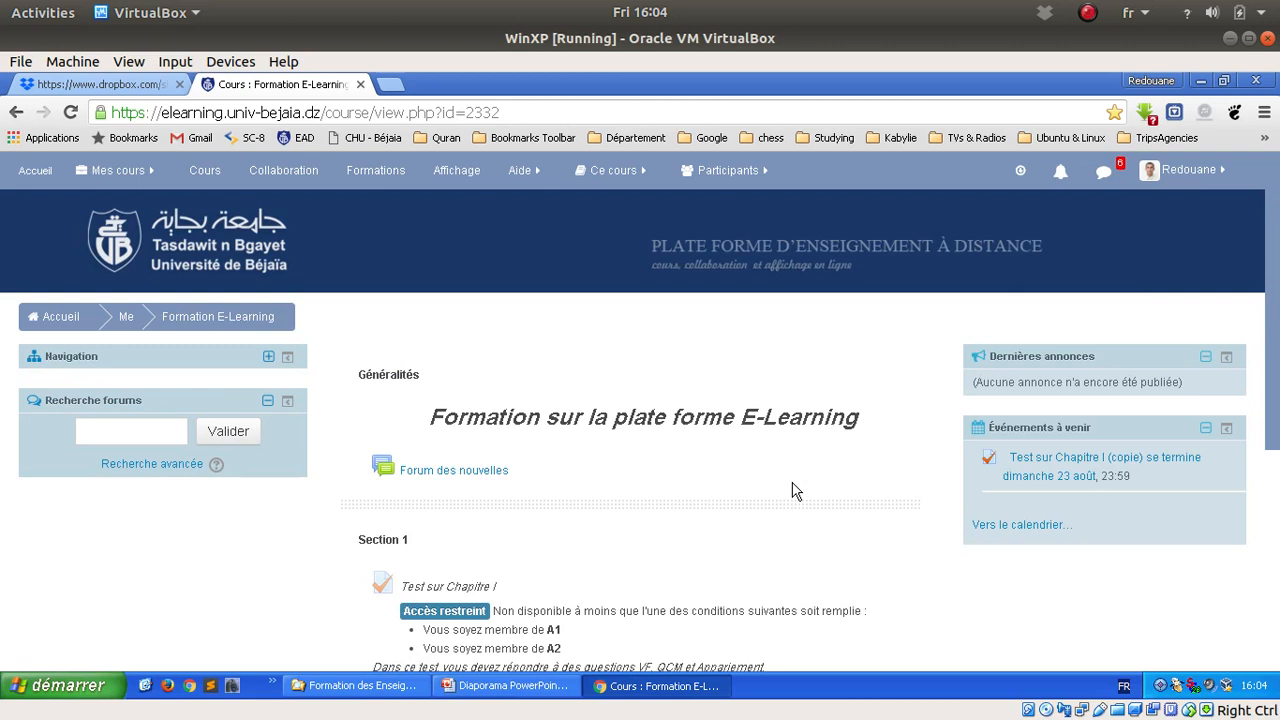
Open Test sur Chapitre I (copie) as a student and start a timed attempt
{"action": "scroll", "coordinate": [870, 615], "scroll_direction": "down", "scroll_amount": 1}
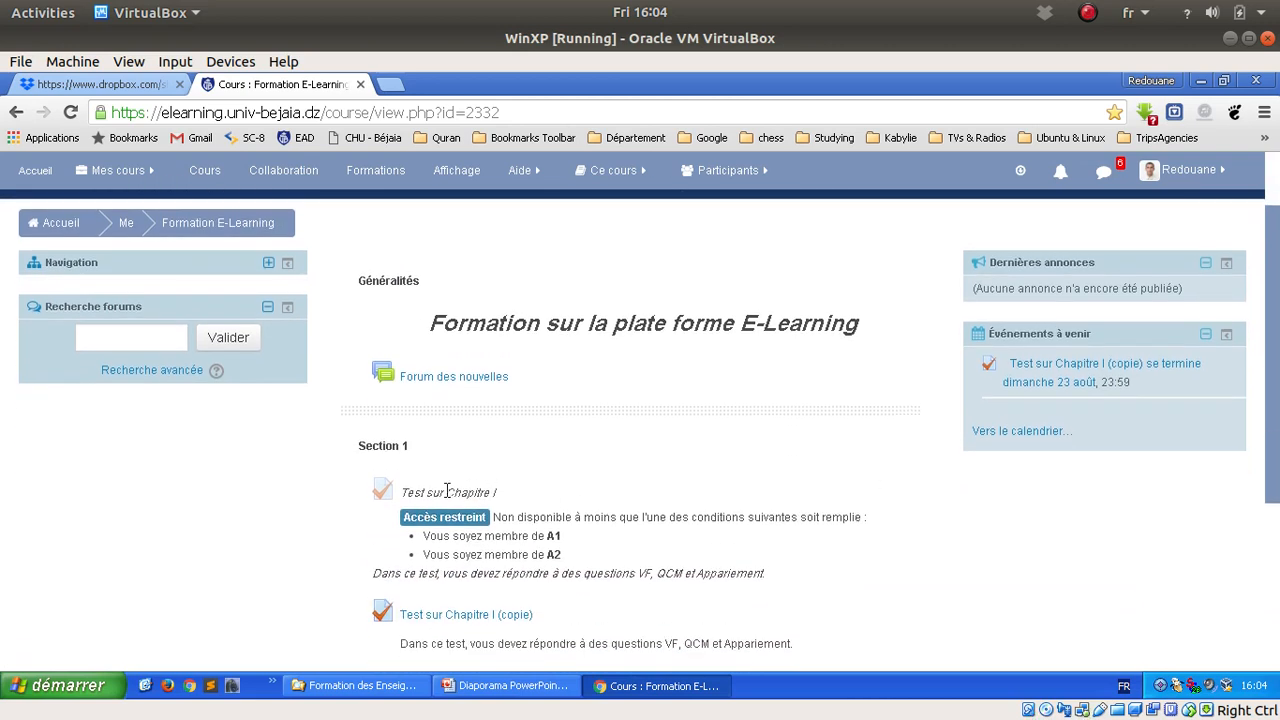
{"action": "scroll", "coordinate": [464, 492], "scroll_direction": "down", "scroll_amount": 2}
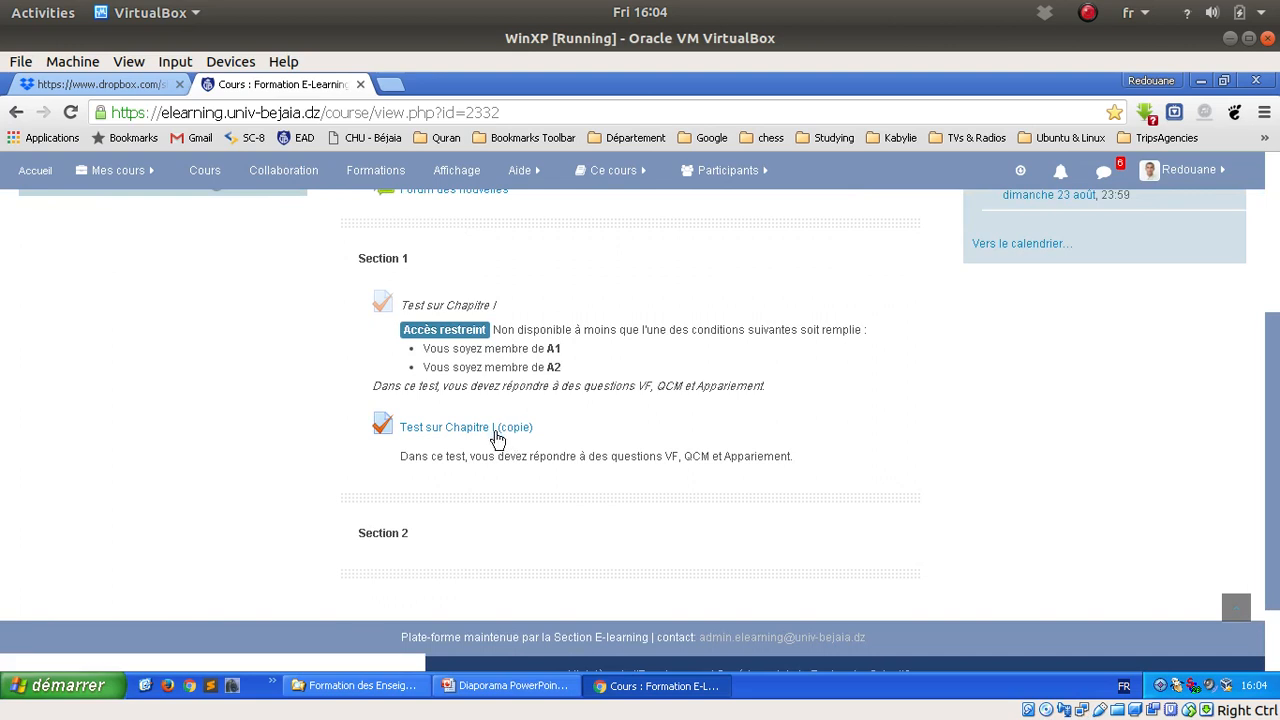
{"action": "left_click", "coordinate": [495, 437]}
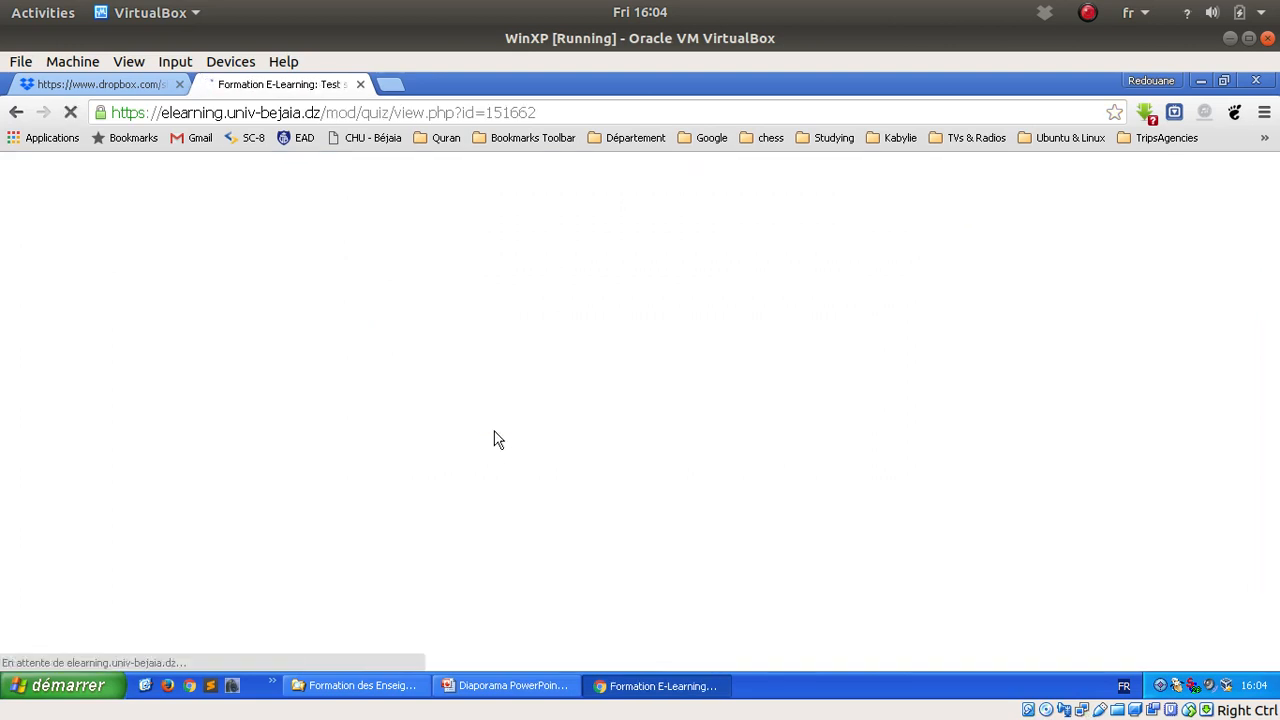
{"action": "scroll", "coordinate": [1066, 543], "scroll_direction": "down", "scroll_amount": 1}
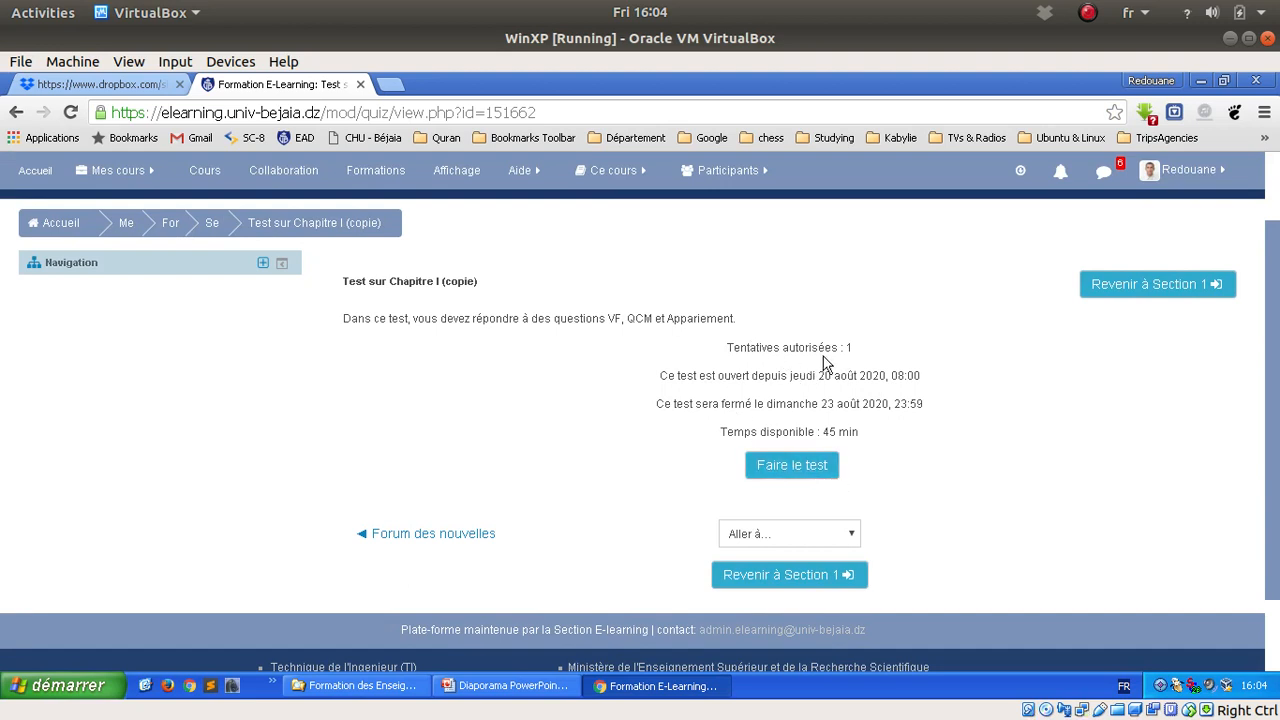
{"action": "left_click", "coordinate": [807, 470]}
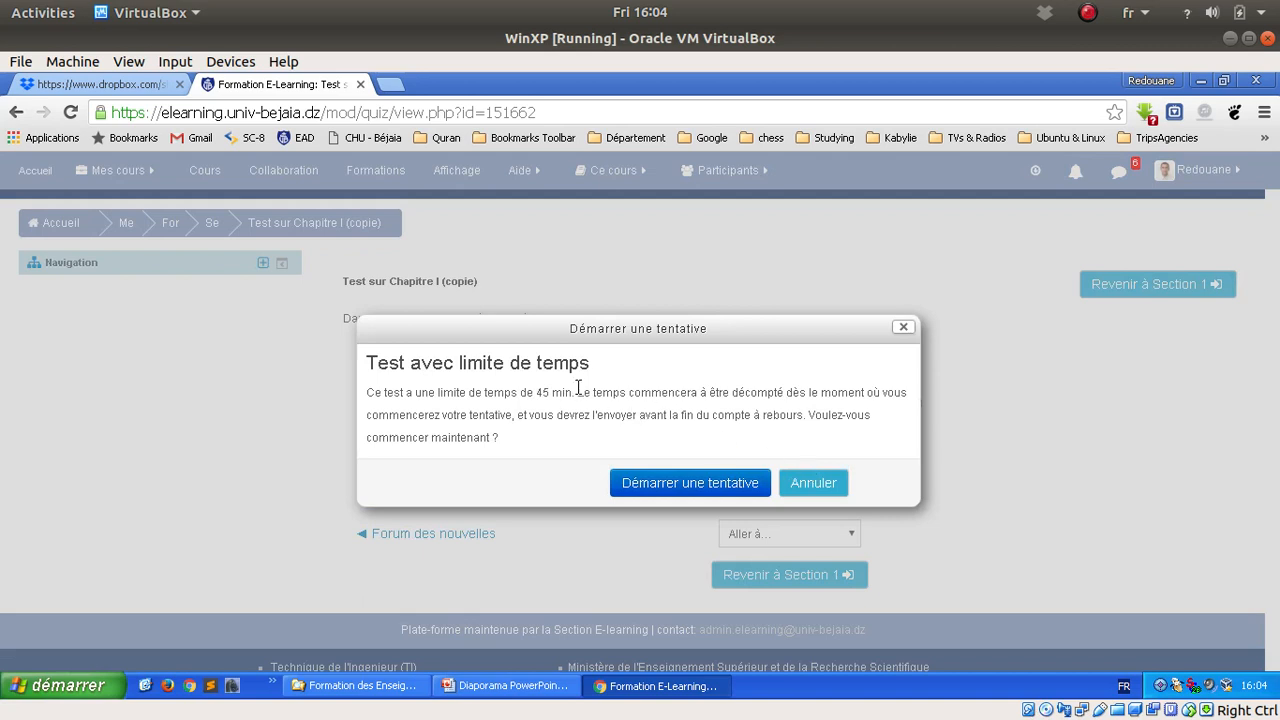
{"action": "left_click", "coordinate": [815, 484]}
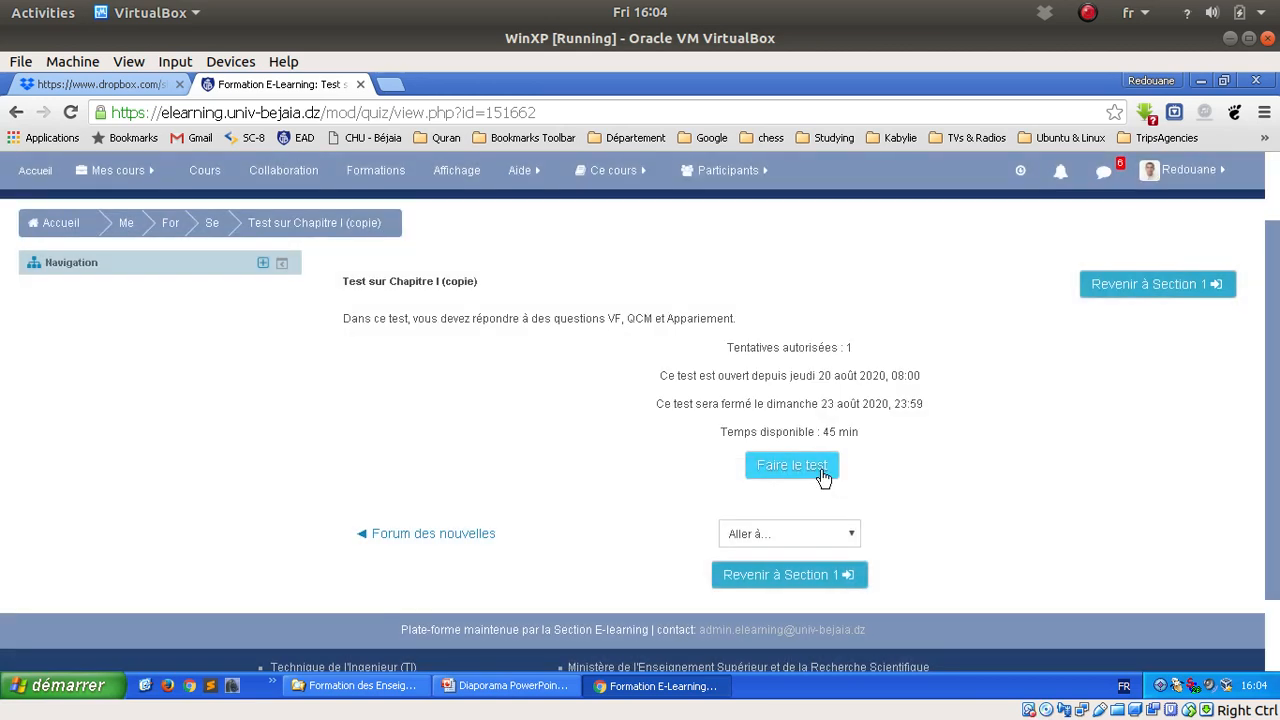
{"action": "left_click", "coordinate": [815, 472]}
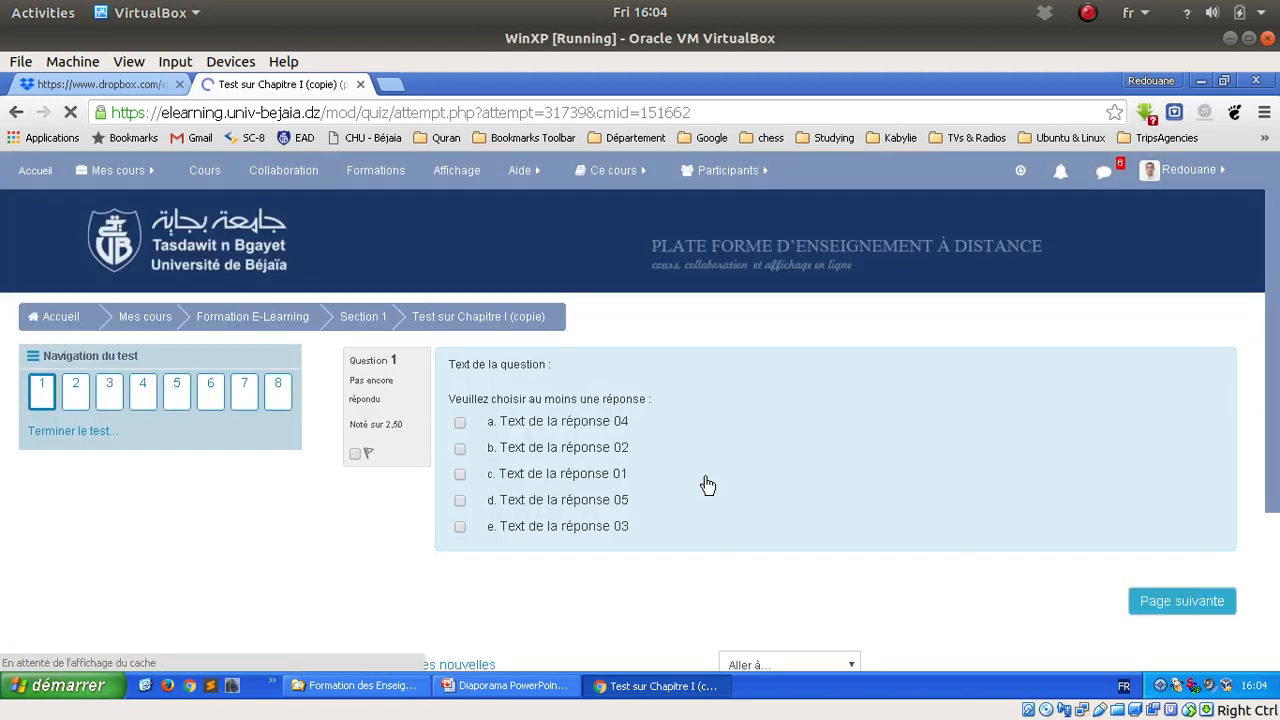
Answer question 1 with Text de la réponse 04, 02 and 05, and move on to question 2
{"action": "left_click", "coordinate": [460, 424]}
{"action": "left_click", "coordinate": [460, 450]}
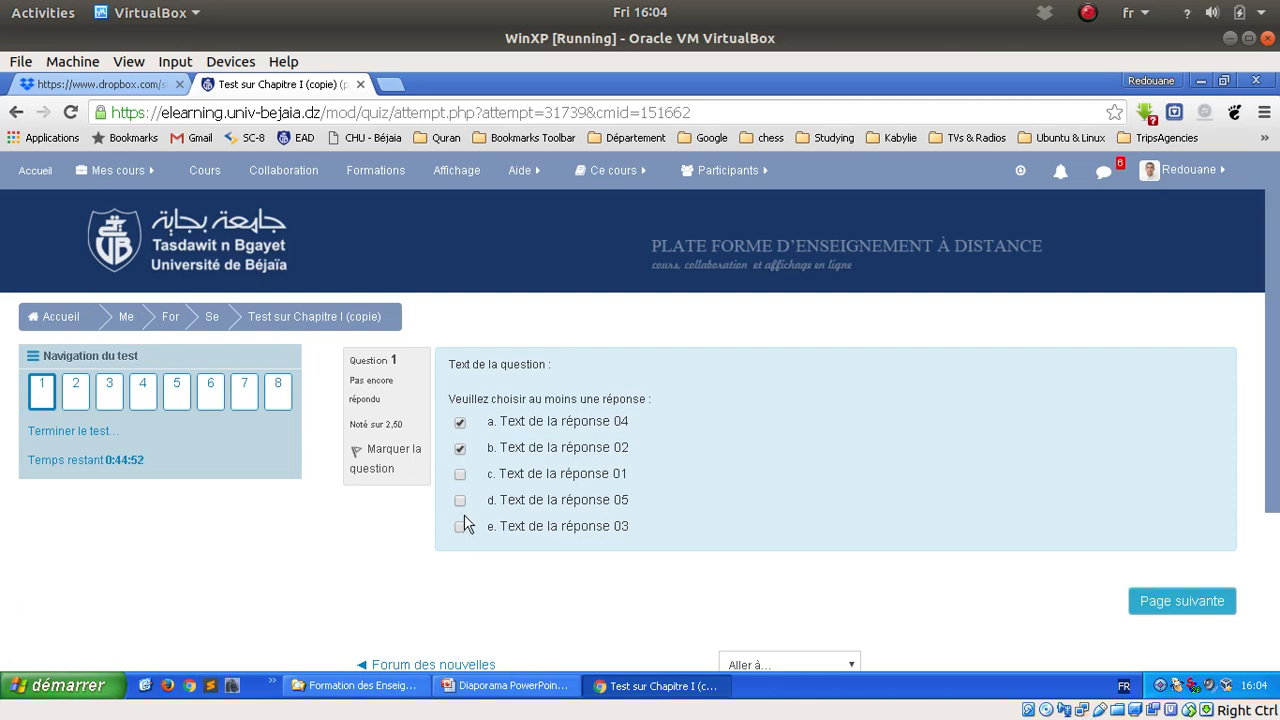
{"action": "left_click", "coordinate": [460, 501]}
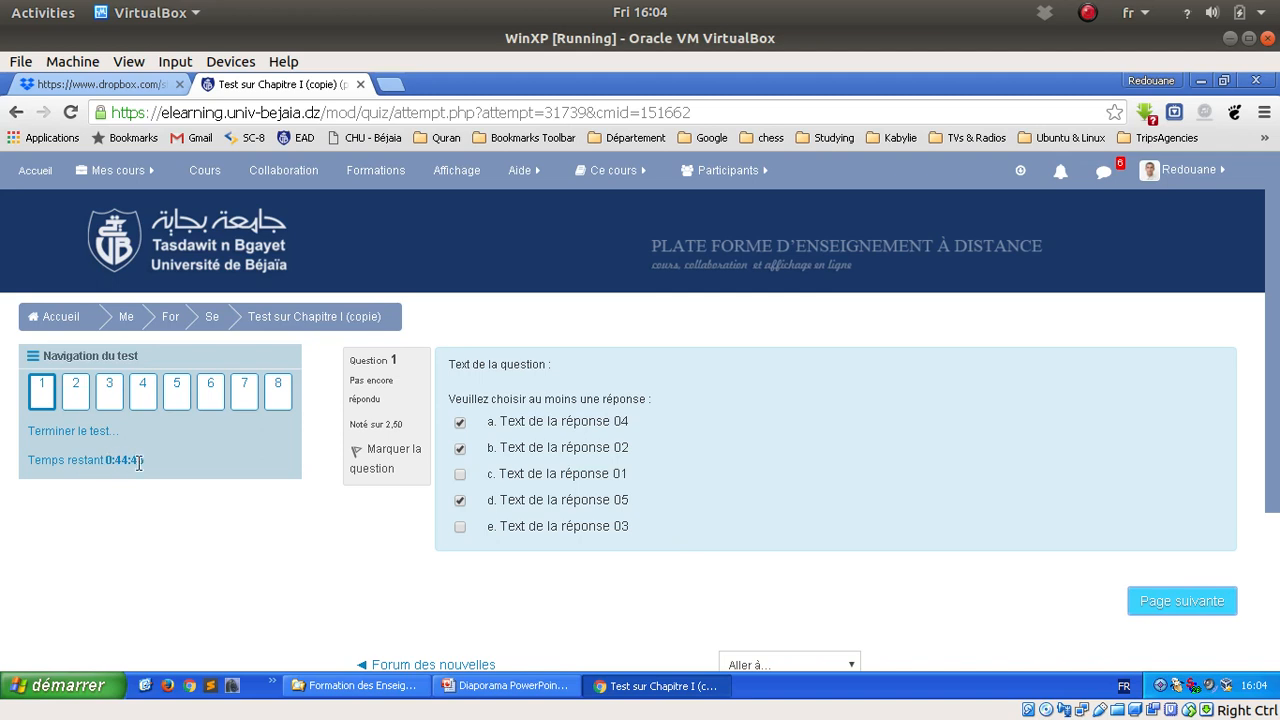
{"action": "left_click", "coordinate": [1188, 606]}
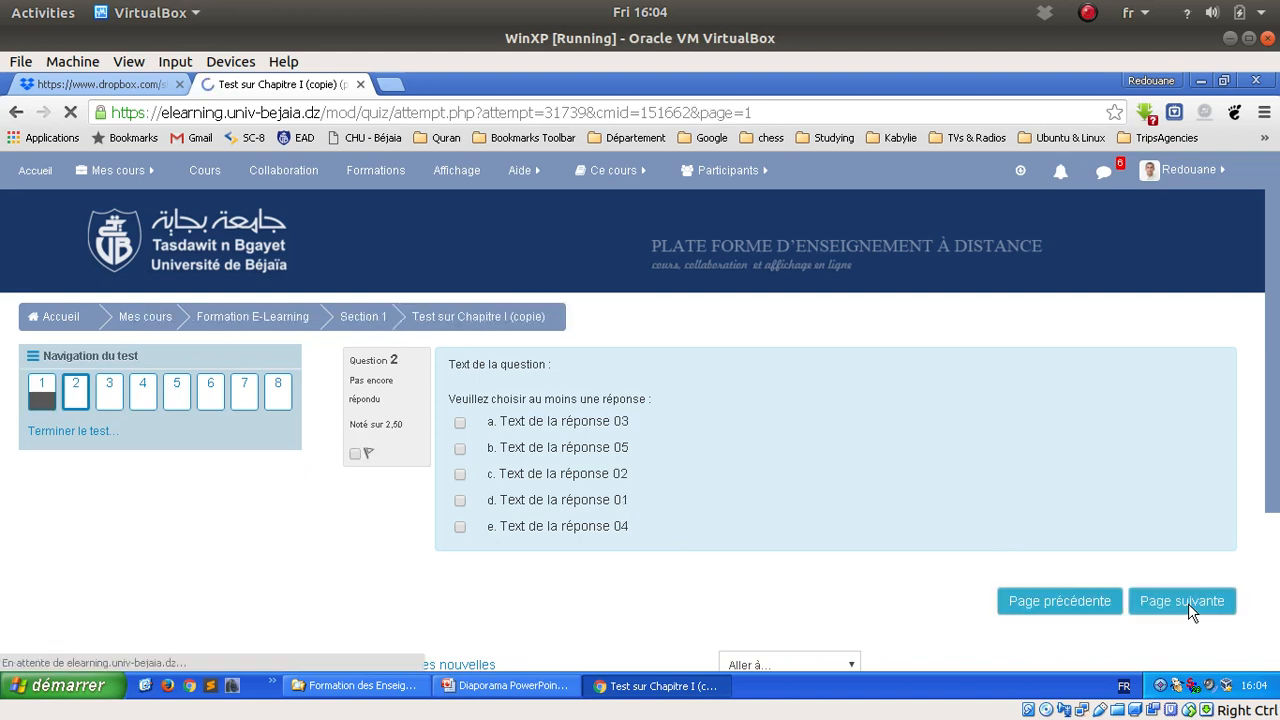
Skip questions 2 and 3 without answering, and answer question 4 with Faux
{"action": "left_click", "coordinate": [145, 403]}
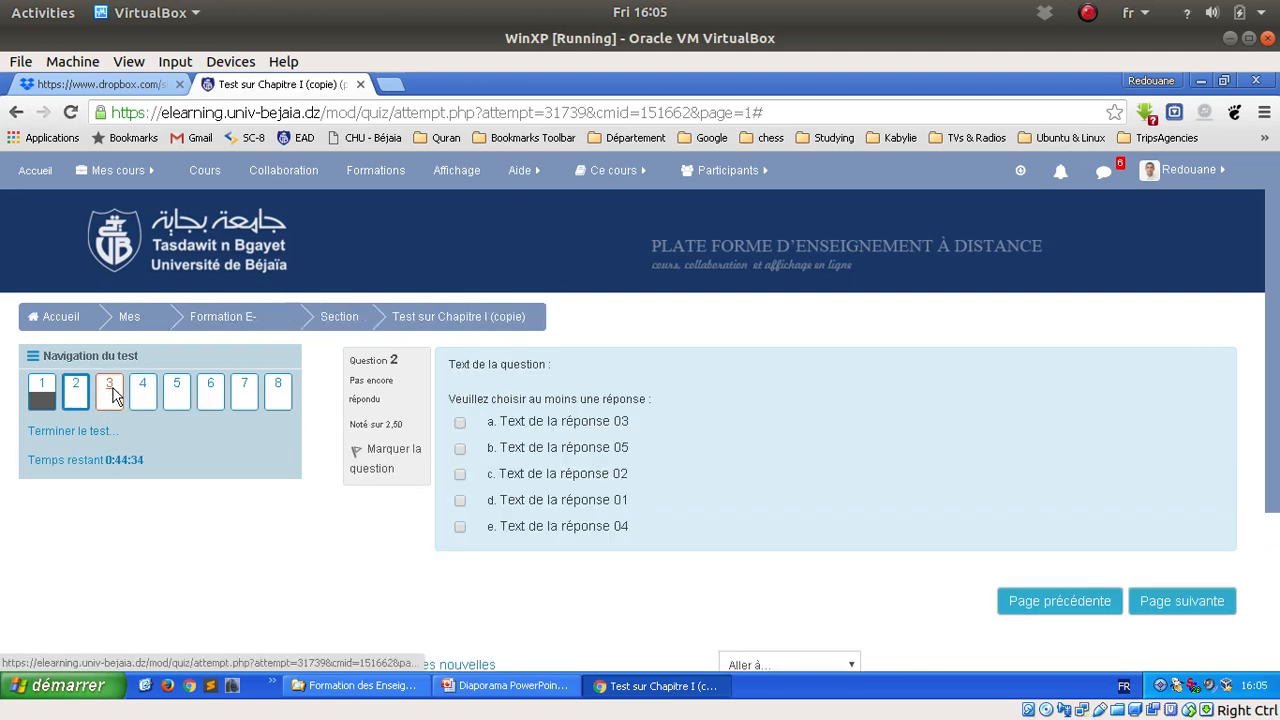
{"action": "left_click", "coordinate": [114, 396]}
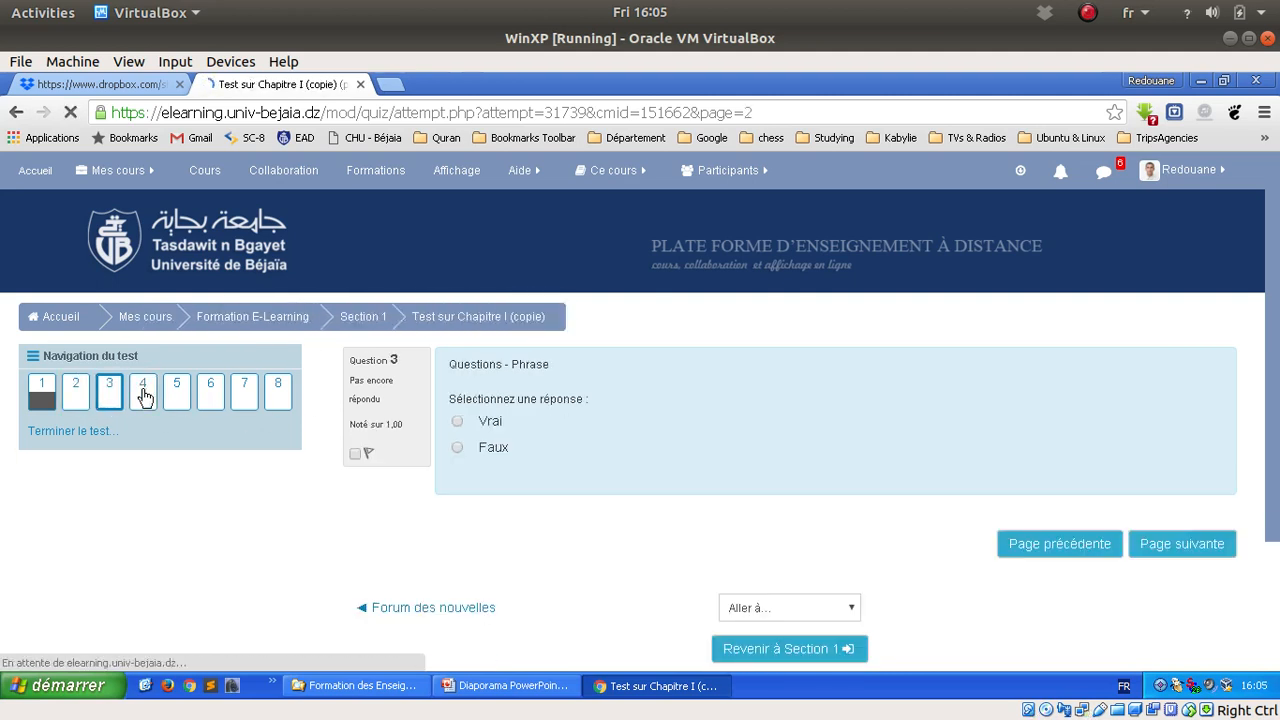
{"action": "left_click", "coordinate": [145, 397]}
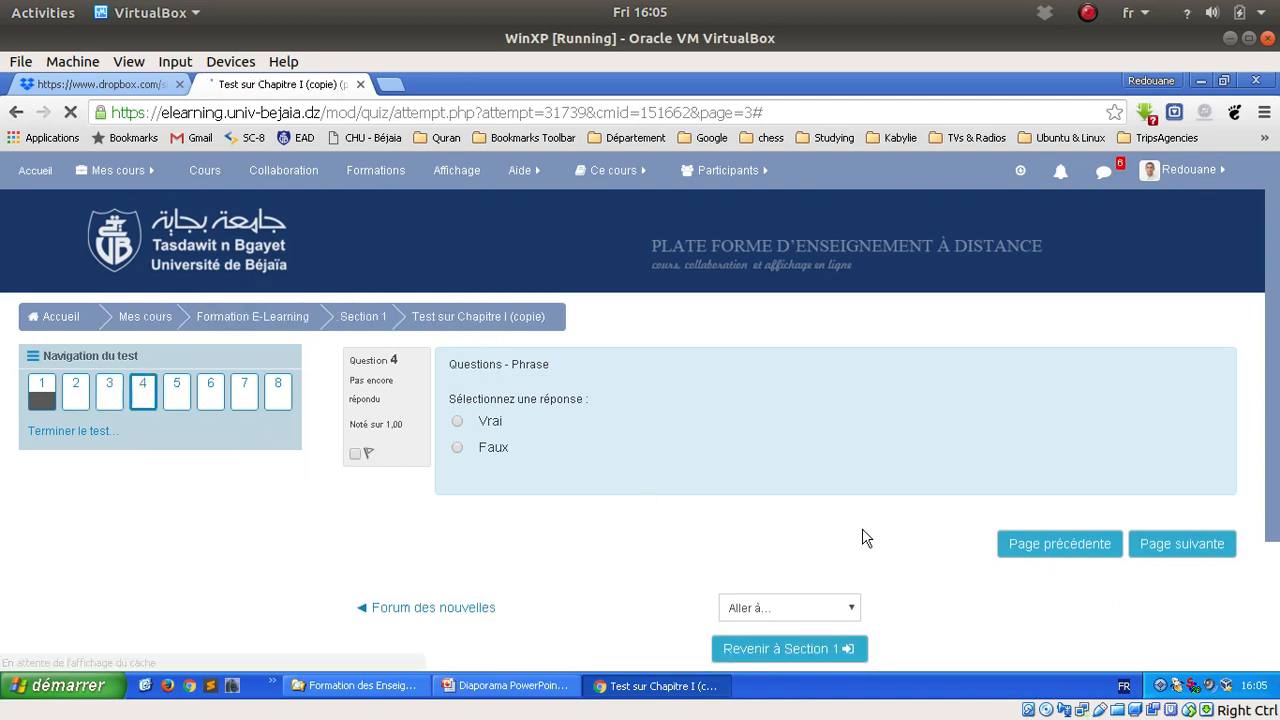
{"action": "left_click", "coordinate": [491, 448]}
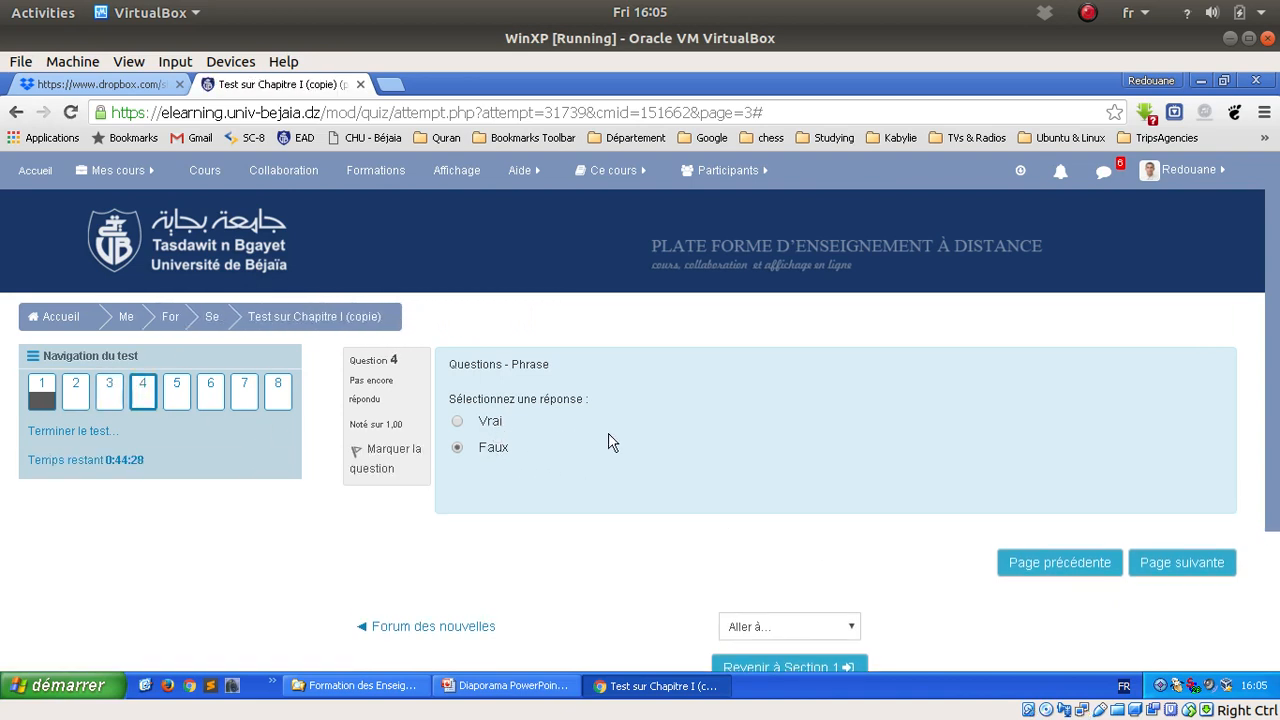
{"action": "scroll", "coordinate": [628, 448], "scroll_direction": "down", "scroll_amount": 2}
{"action": "scroll", "coordinate": [372, 400], "scroll_direction": "up", "scroll_amount": 1}
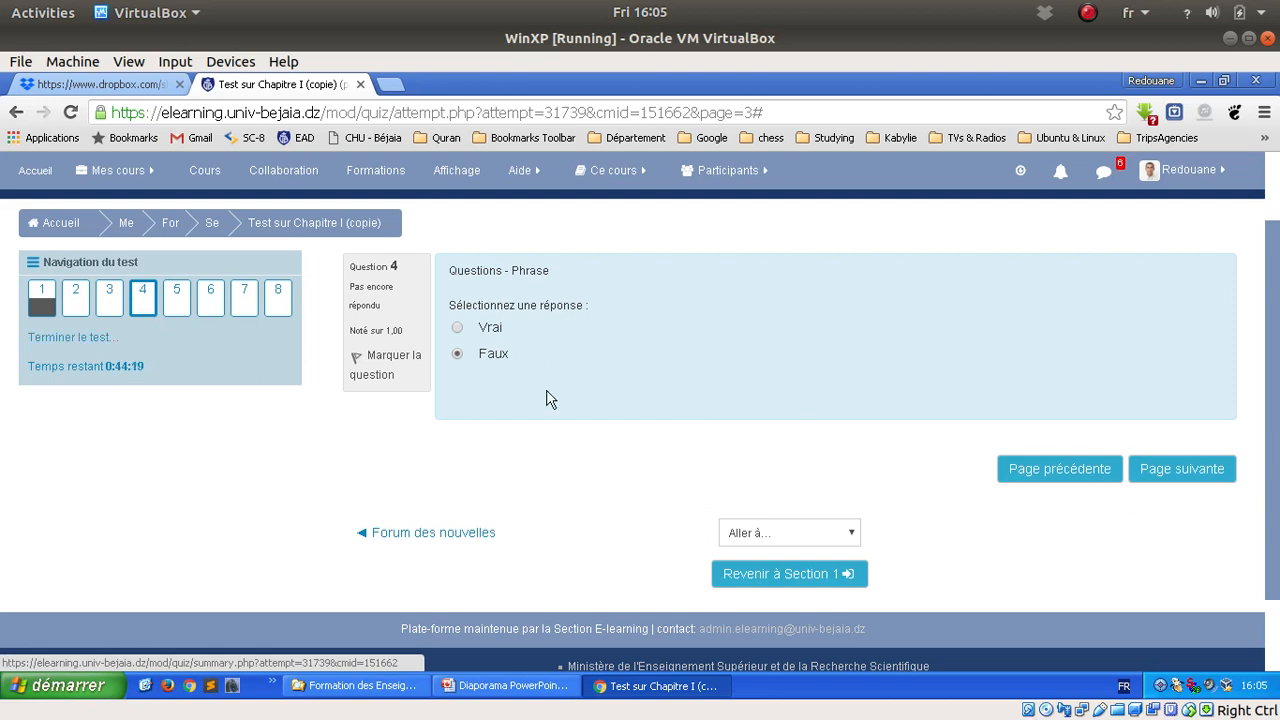
Go to question 8 and match Test questions 2 with texte de réponse 2
{"action": "left_click", "coordinate": [281, 294]}
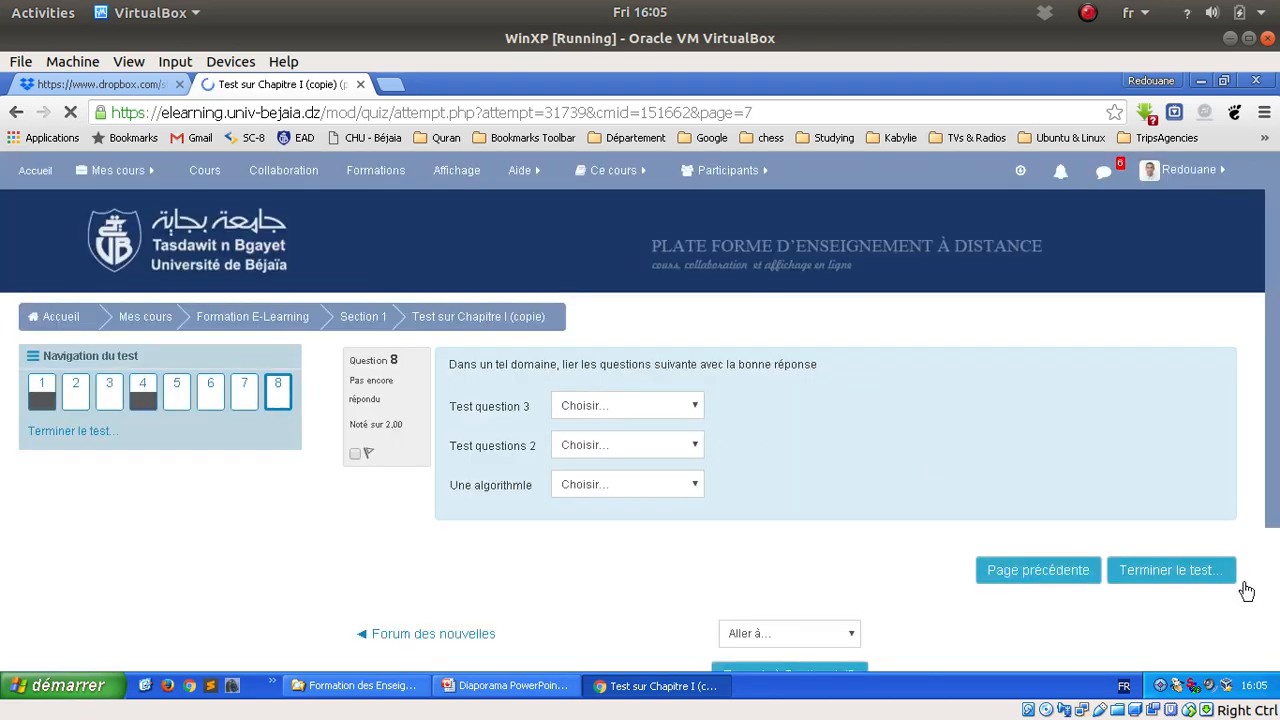
{"action": "left_click", "coordinate": [634, 447]}
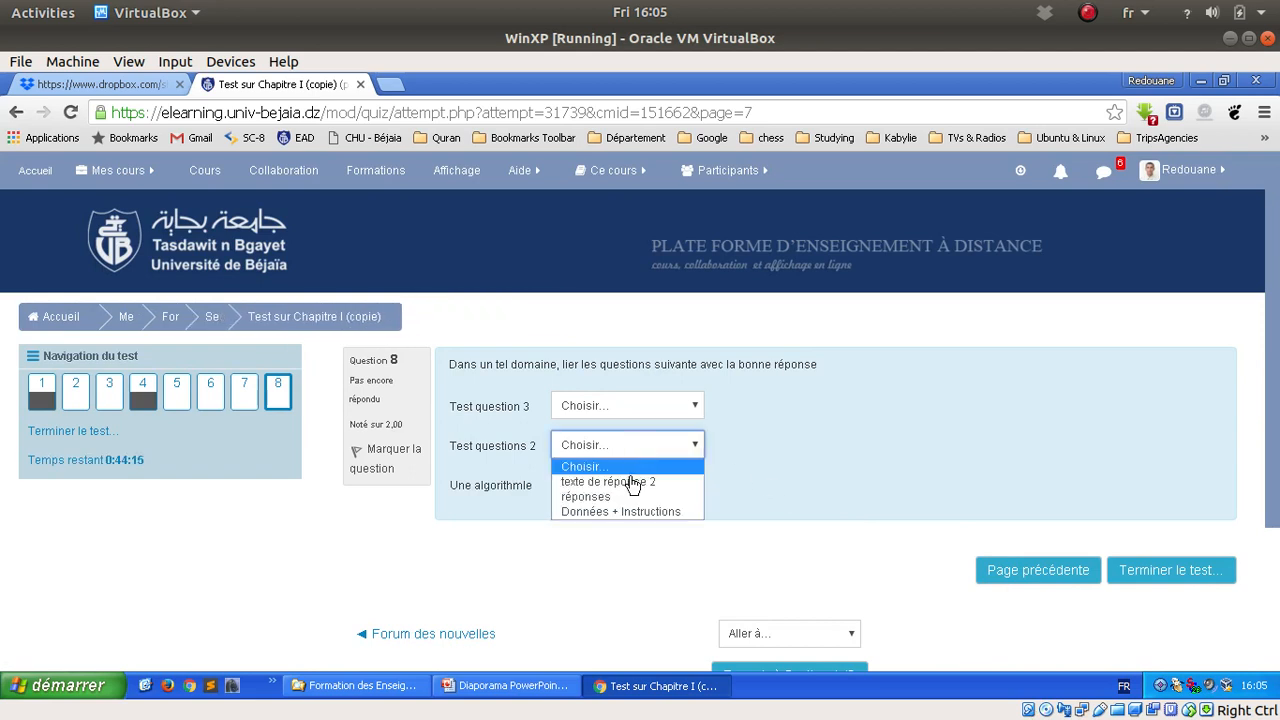
{"action": "left_click", "coordinate": [627, 480]}
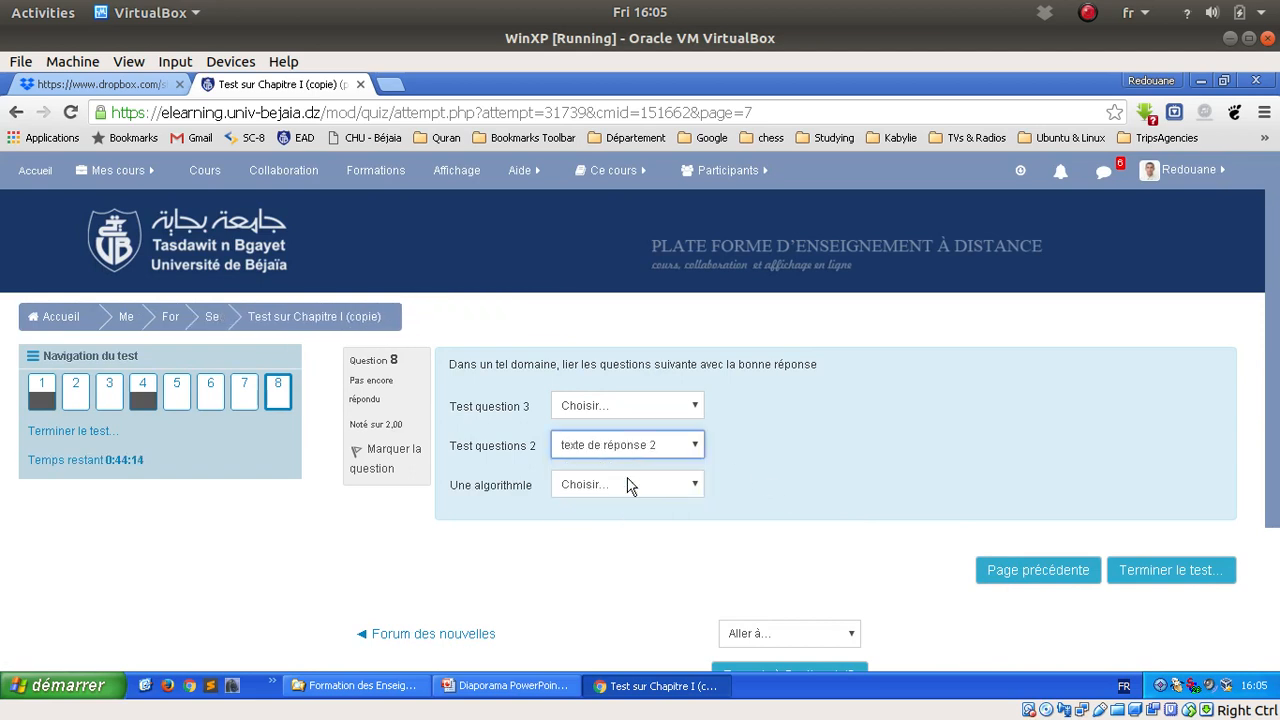
End the test and review each question's answer state in the attempt summary
{"action": "left_click", "coordinate": [96, 441]}
{"action": "left_click", "coordinate": [96, 441]}
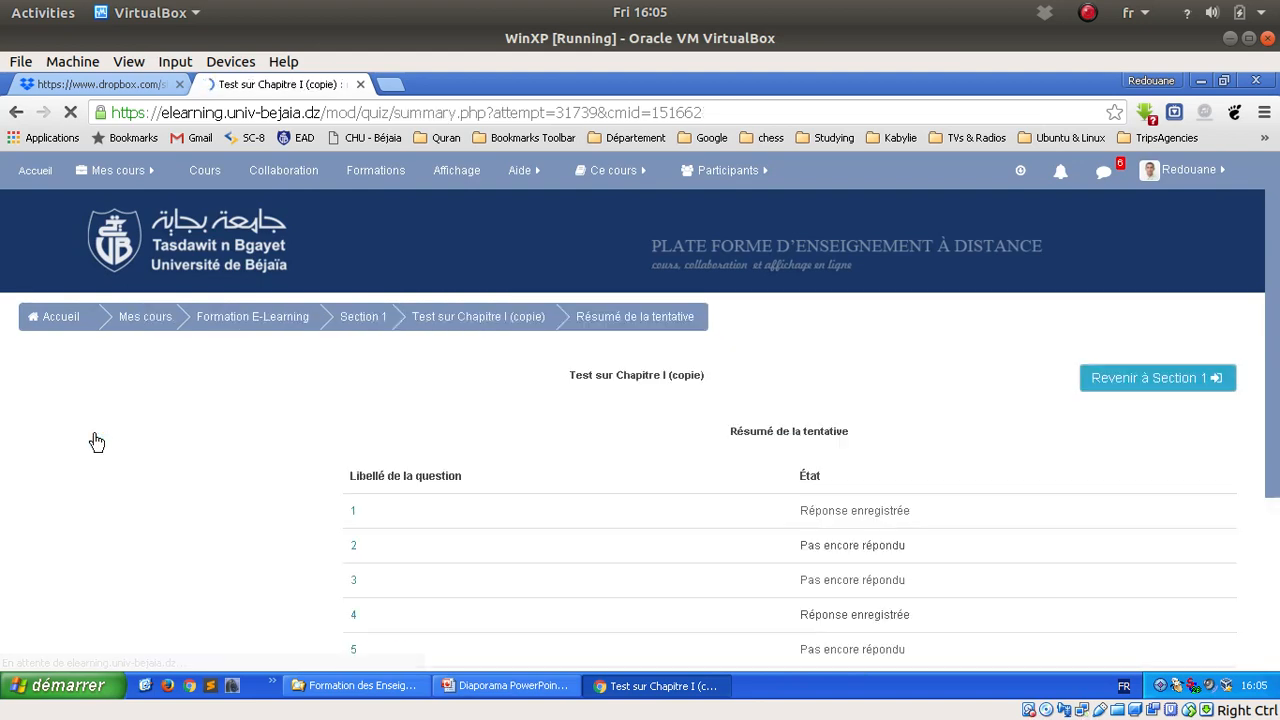
{"action": "scroll", "coordinate": [615, 515], "scroll_direction": "down", "scroll_amount": 2}
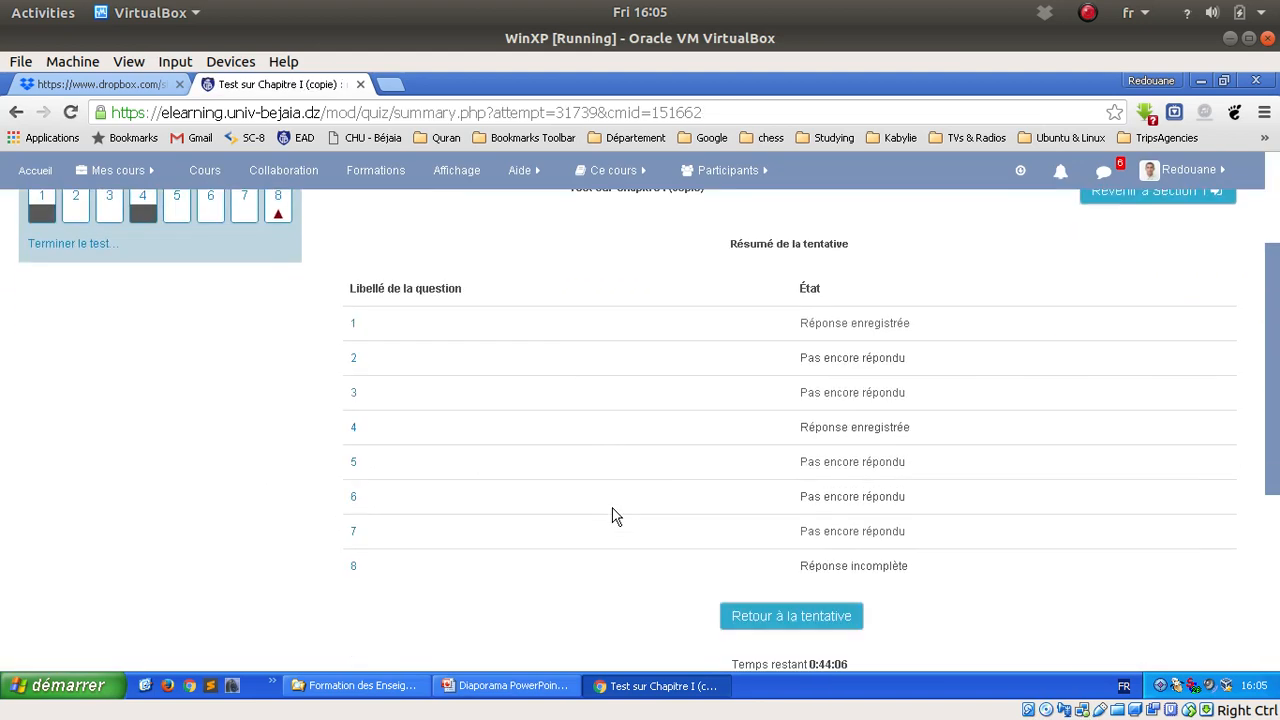
{"action": "scroll", "coordinate": [615, 515], "scroll_direction": "down", "scroll_amount": 3}
{"action": "scroll", "coordinate": [726, 580], "scroll_direction": "up", "scroll_amount": 1}
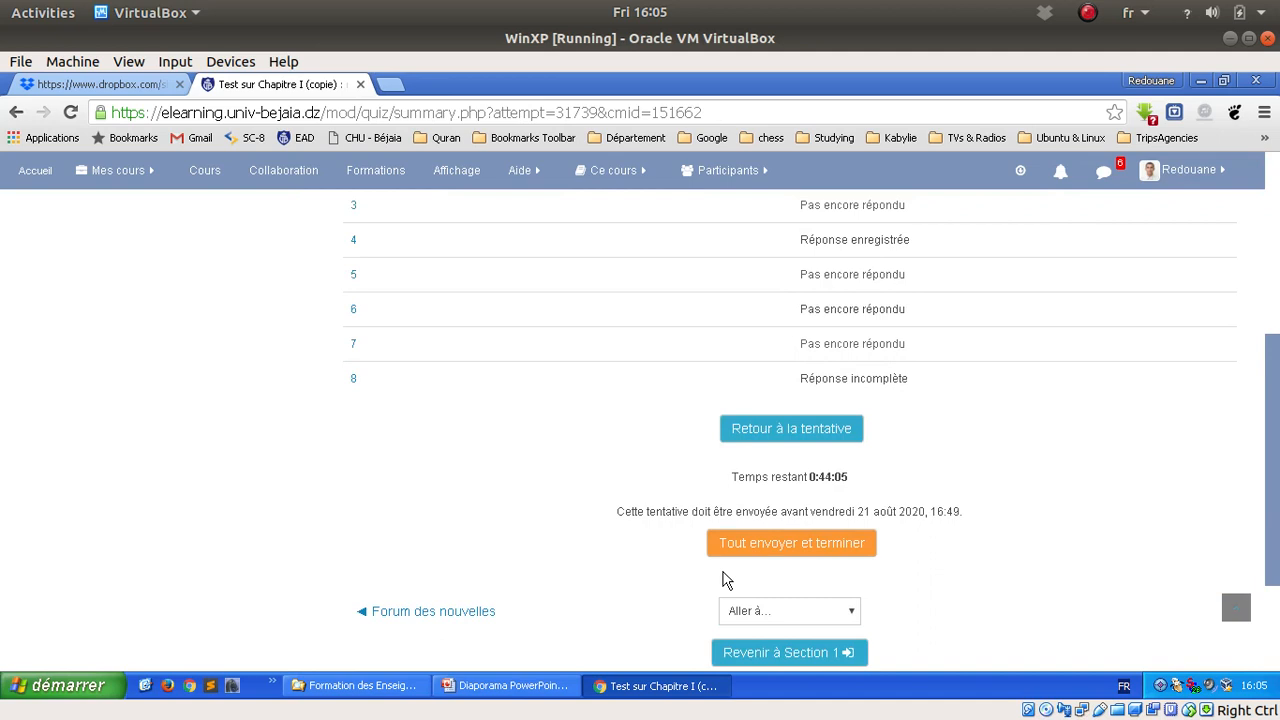
{"action": "left_click", "coordinate": [783, 557]}
{"action": "scroll", "coordinate": [783, 558], "scroll_direction": "up", "scroll_amount": 4}
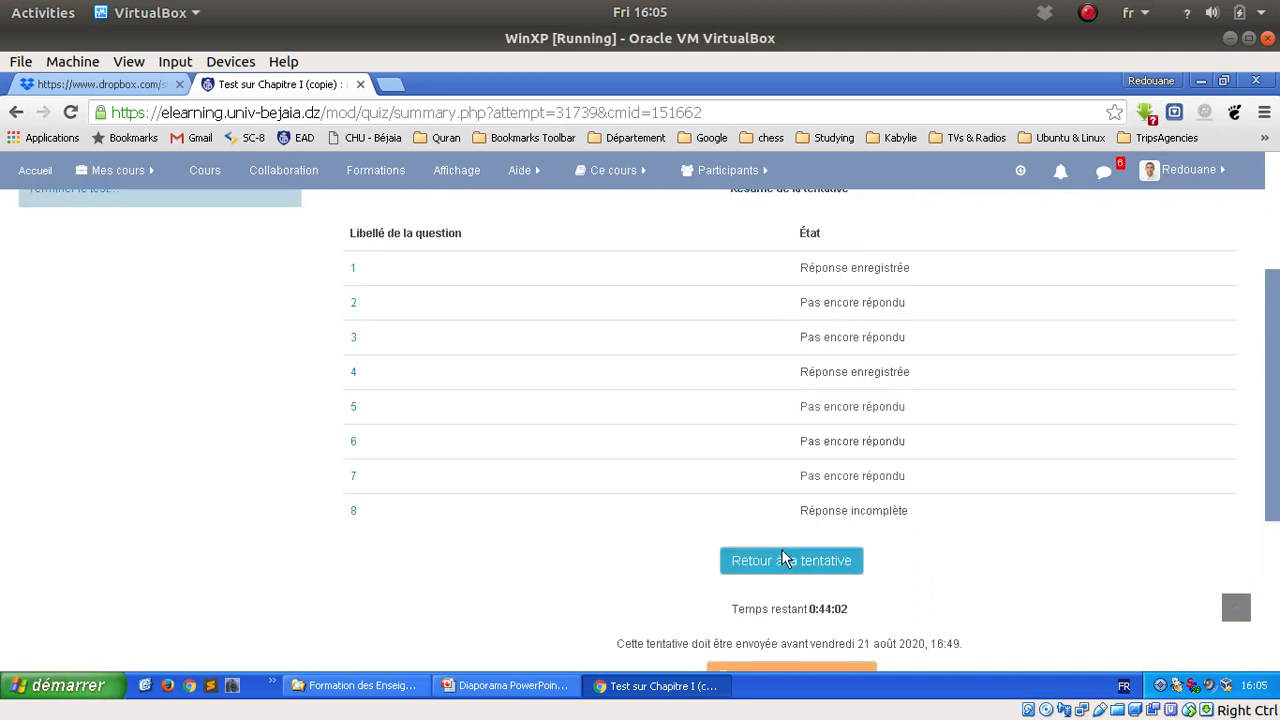
{"action": "scroll", "coordinate": [783, 558], "scroll_direction": "down", "scroll_amount": 2}
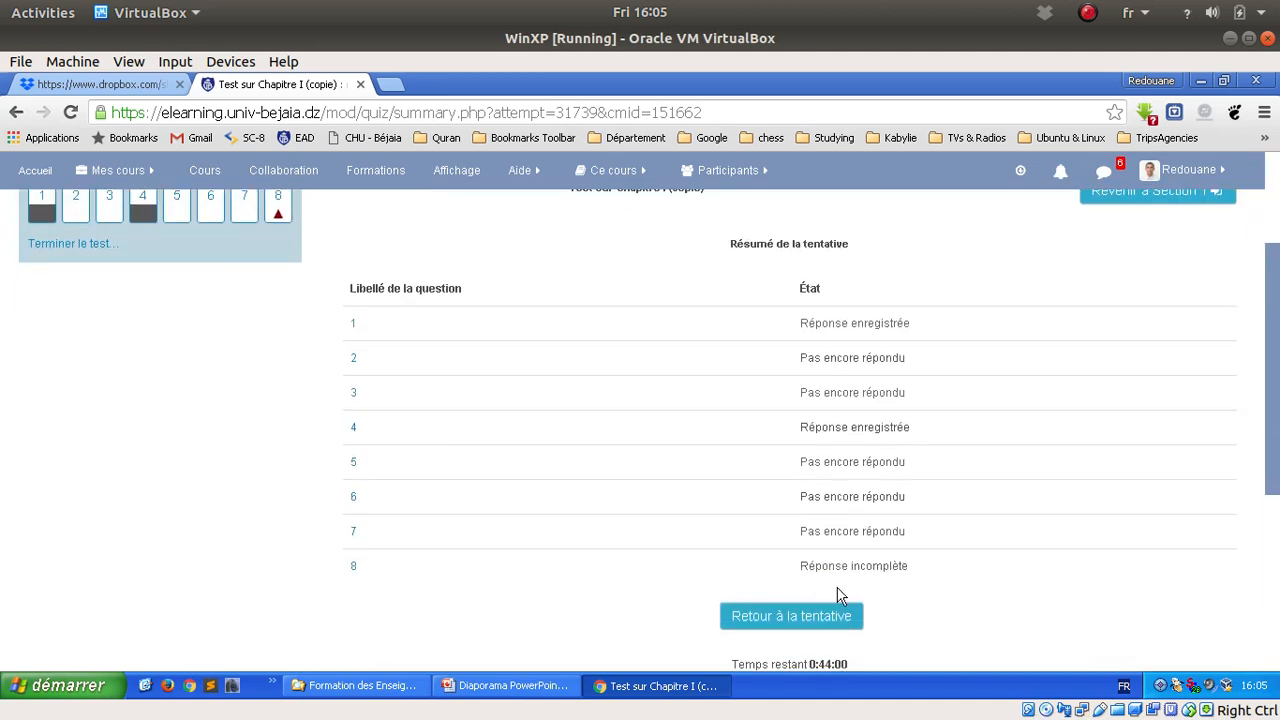
{"action": "scroll", "coordinate": [823, 615], "scroll_direction": "down", "scroll_amount": 3}
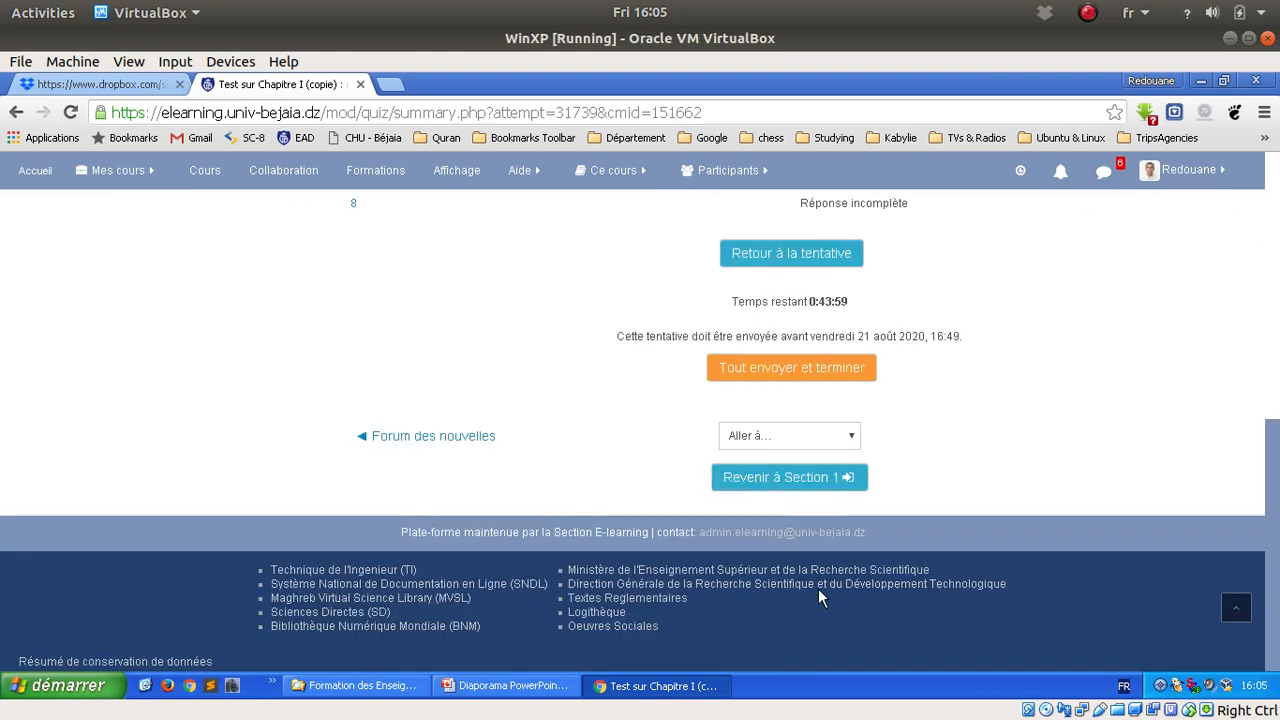
Submit all answers and finish the attempt, confirming the final submission
{"action": "left_click", "coordinate": [823, 381]}
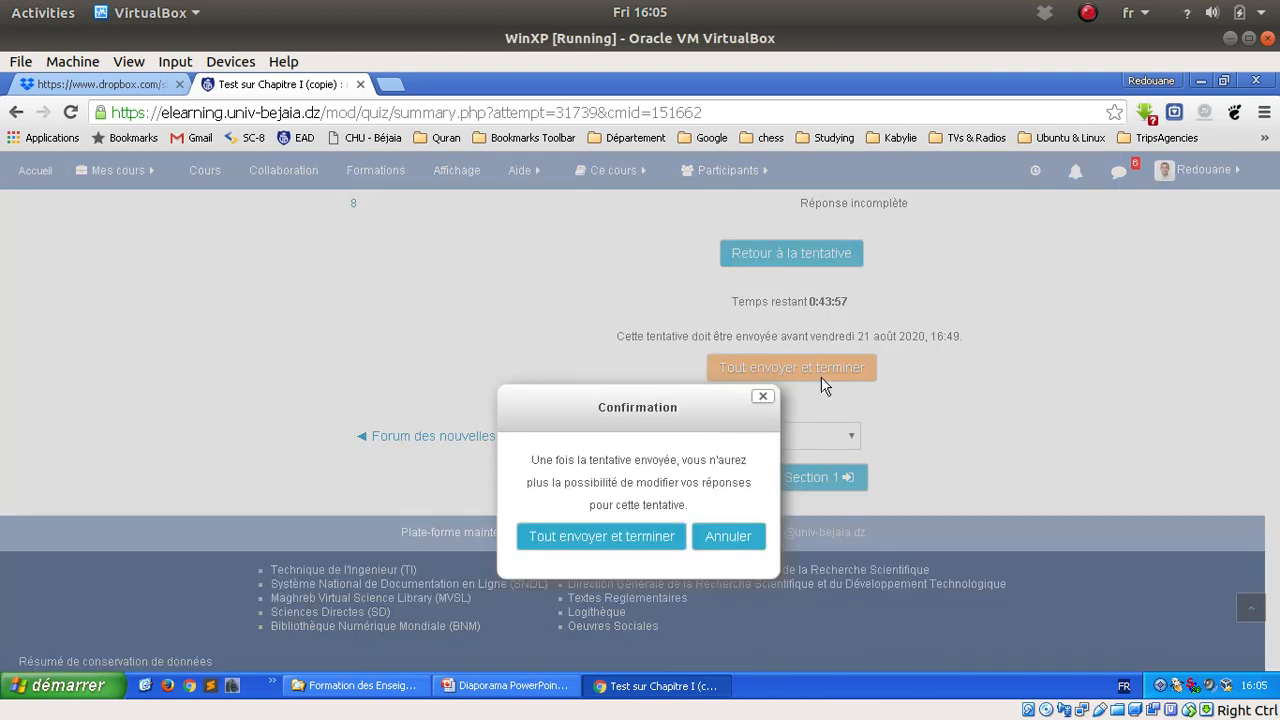
{"action": "left_click", "coordinate": [670, 541]}
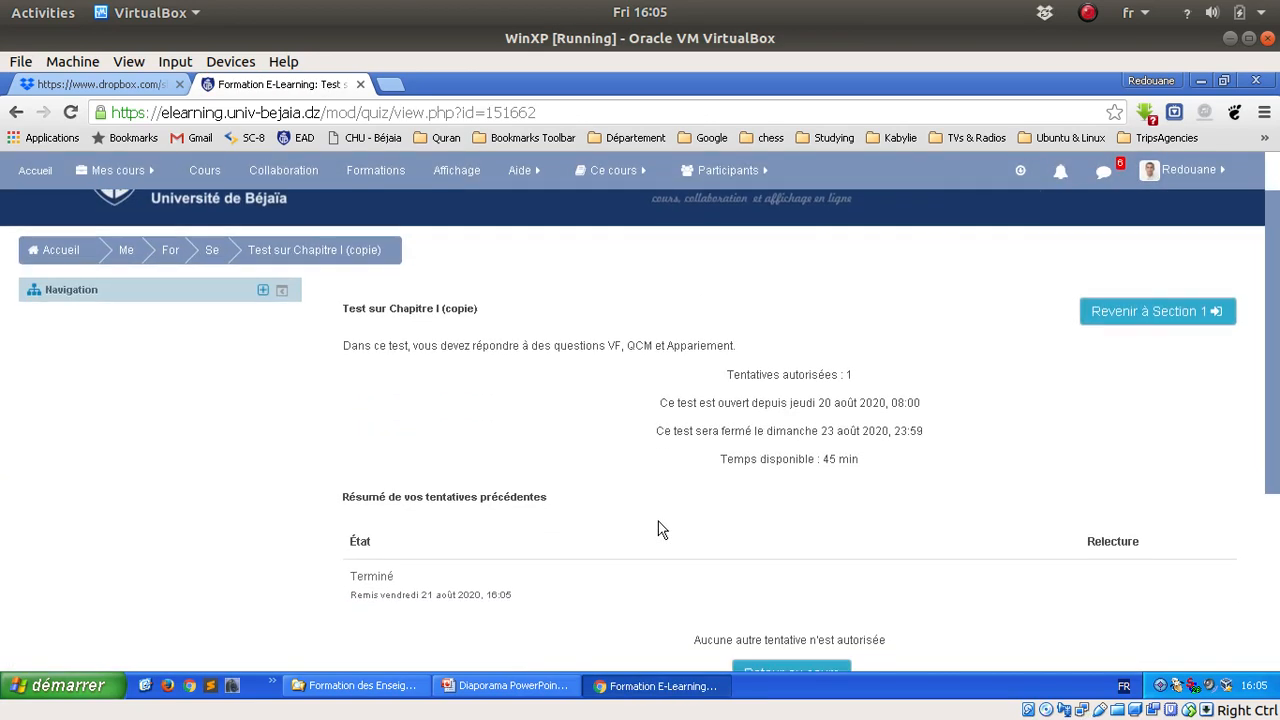
{"action": "scroll", "coordinate": [658, 529], "scroll_direction": "down", "scroll_amount": 1}
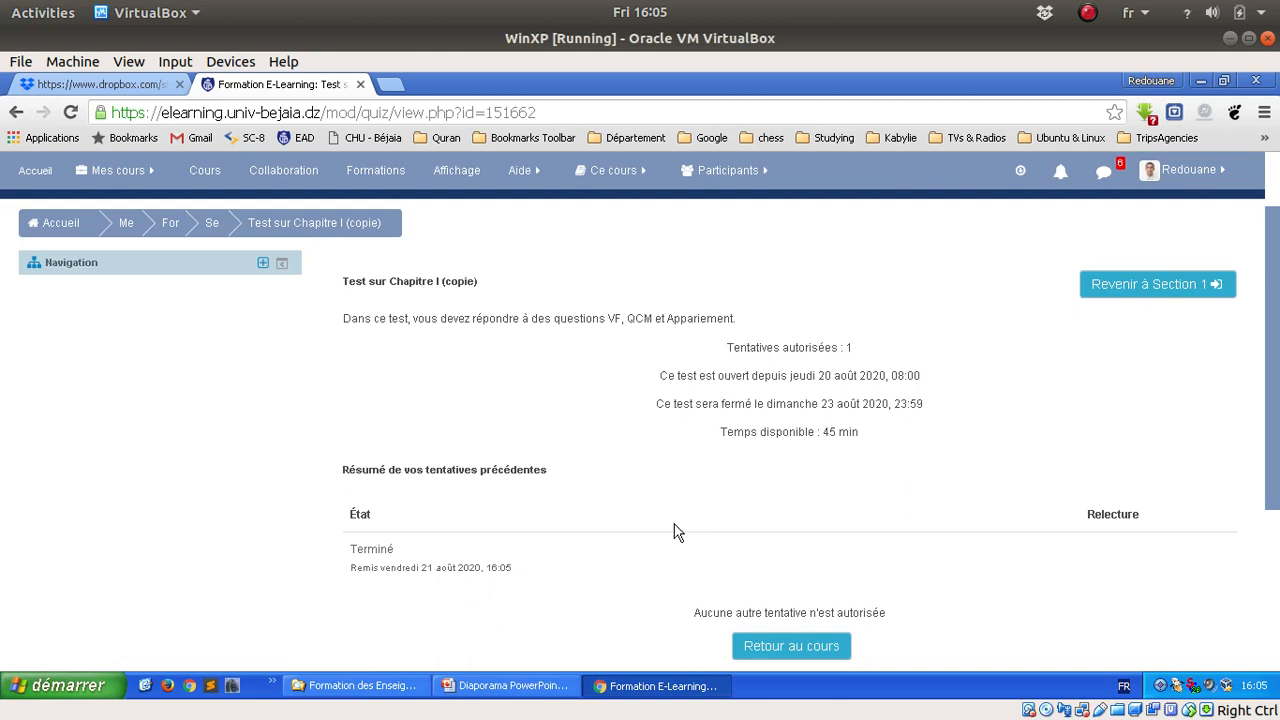
Switch back to the normal role and return to the Formation E-Learning course page
{"action": "scroll", "coordinate": [690, 545], "scroll_direction": "down", "scroll_amount": 3}
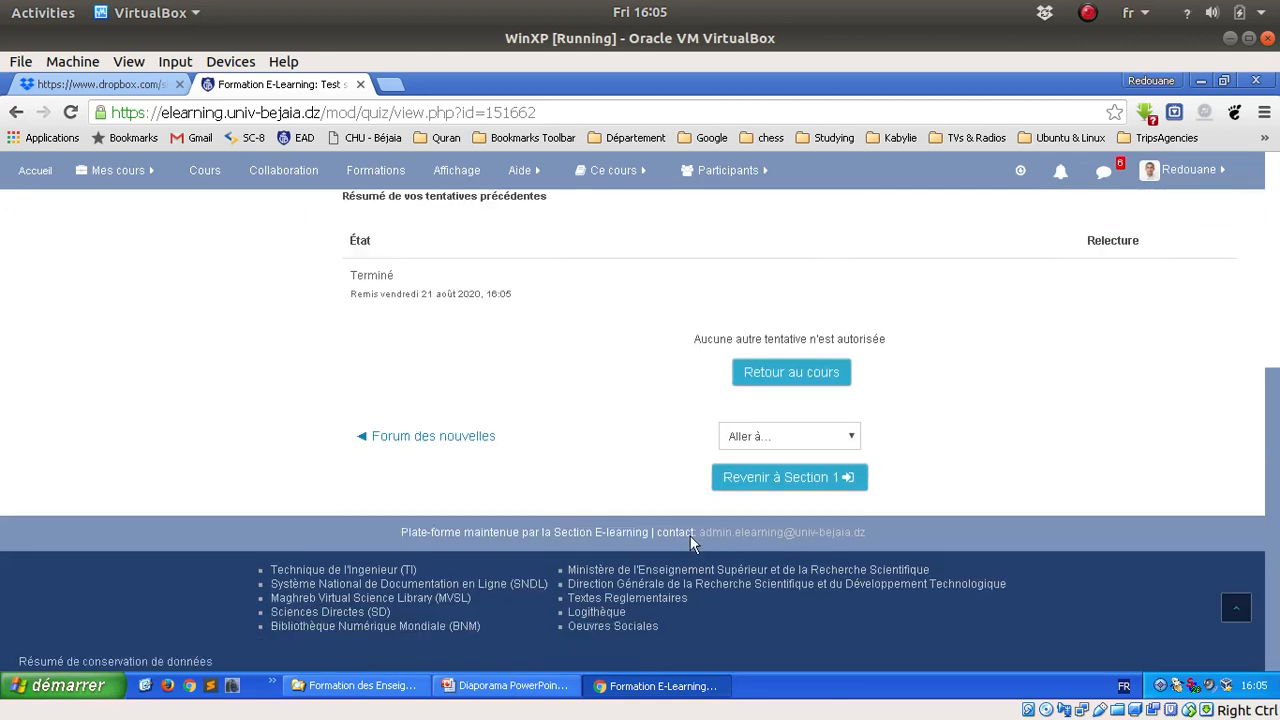
{"action": "scroll", "coordinate": [690, 540], "scroll_direction": "up", "scroll_amount": 3}
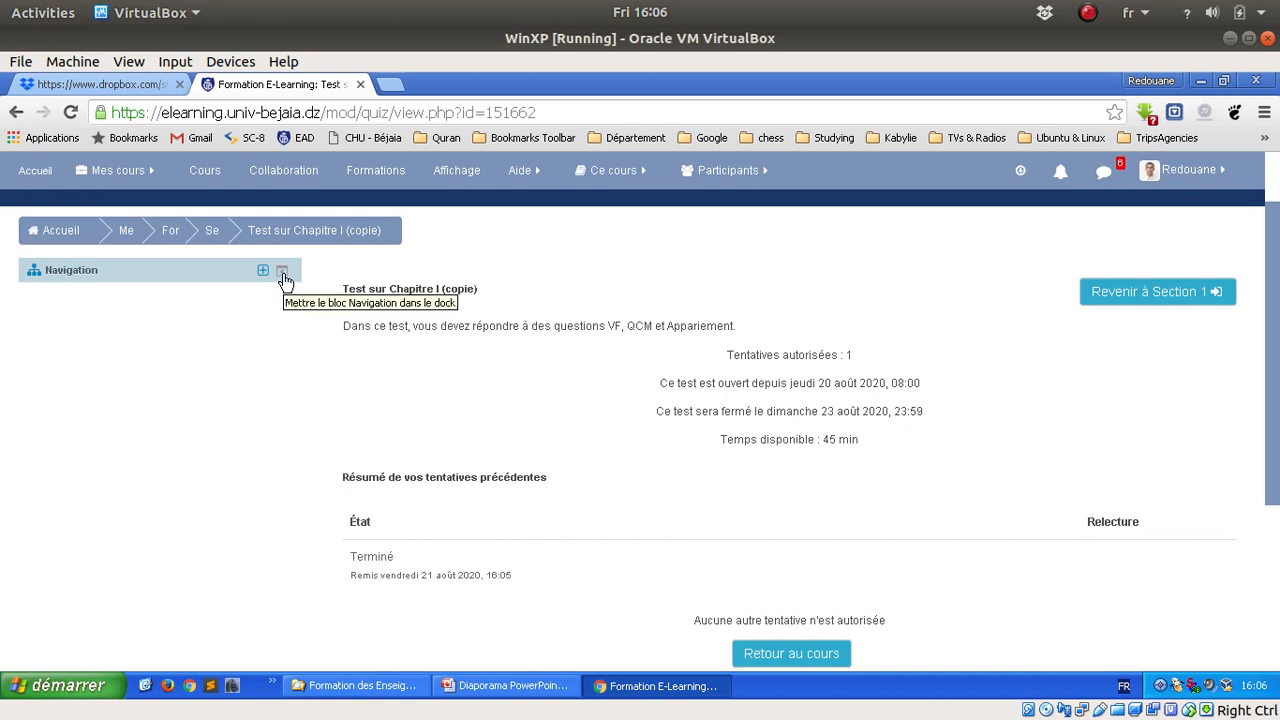
{"action": "left_click", "coordinate": [1178, 171]}
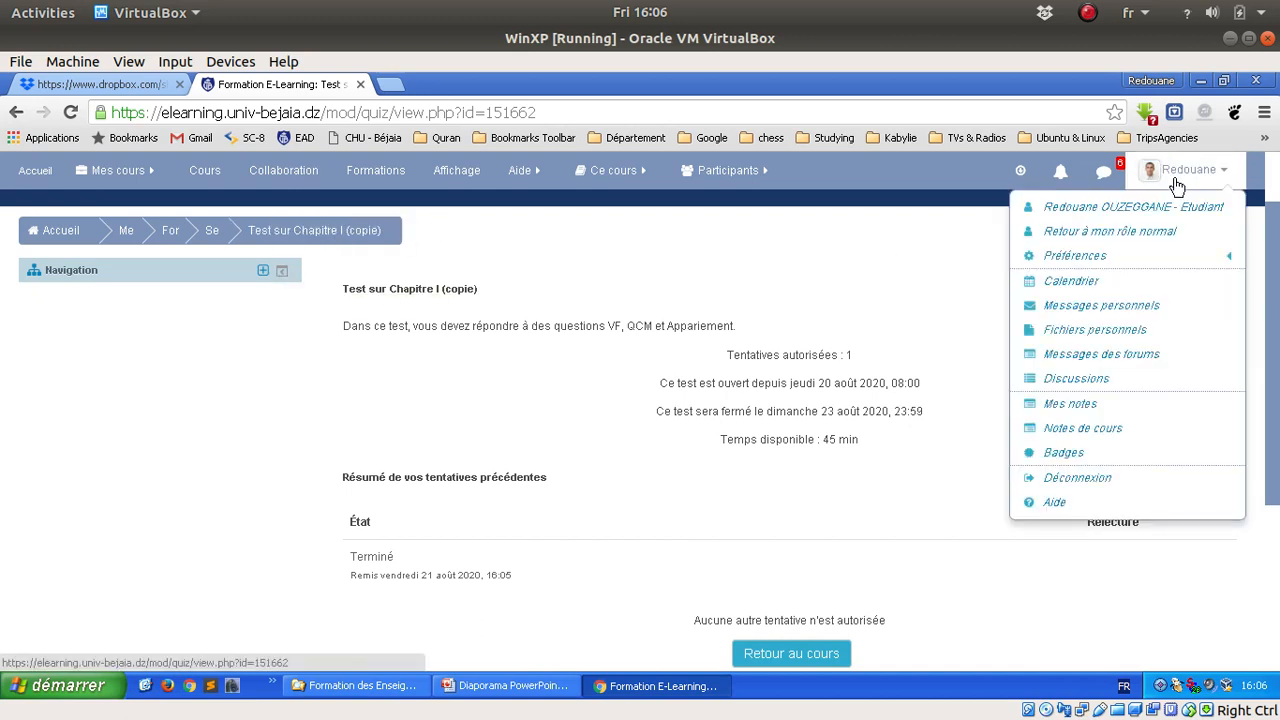
{"action": "left_click", "coordinate": [1127, 243]}
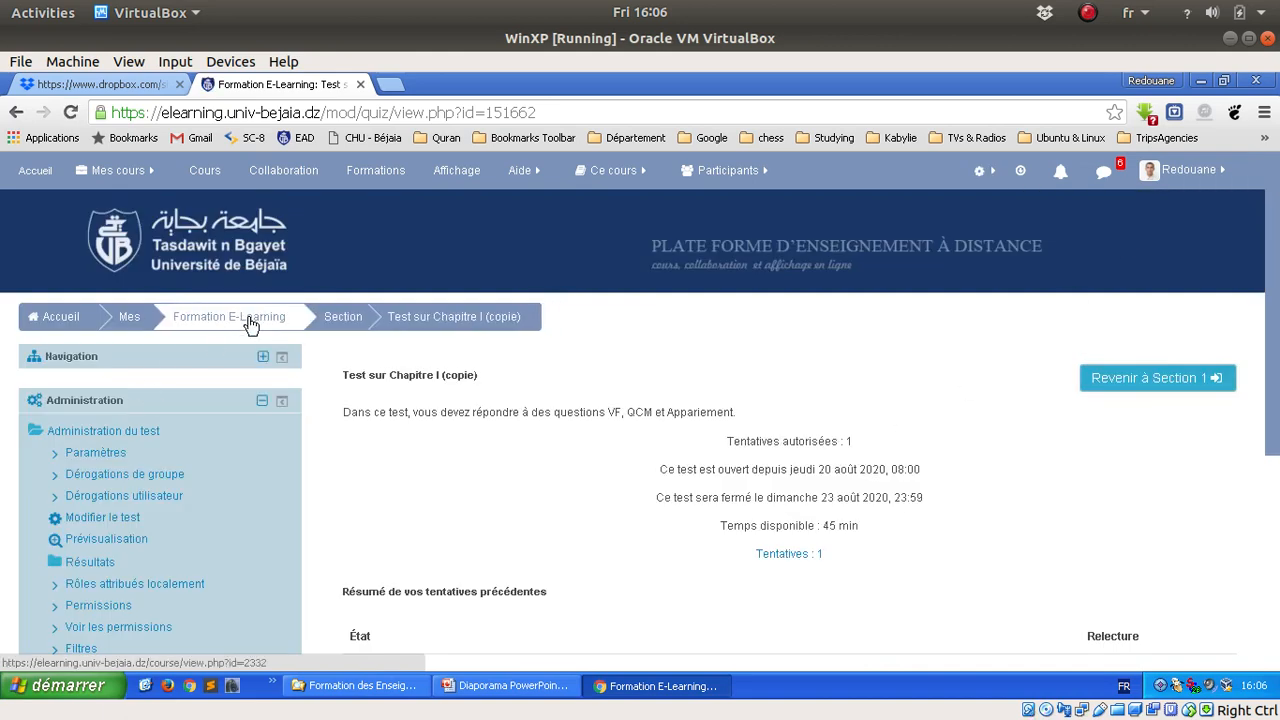
{"action": "left_click", "coordinate": [250, 325]}
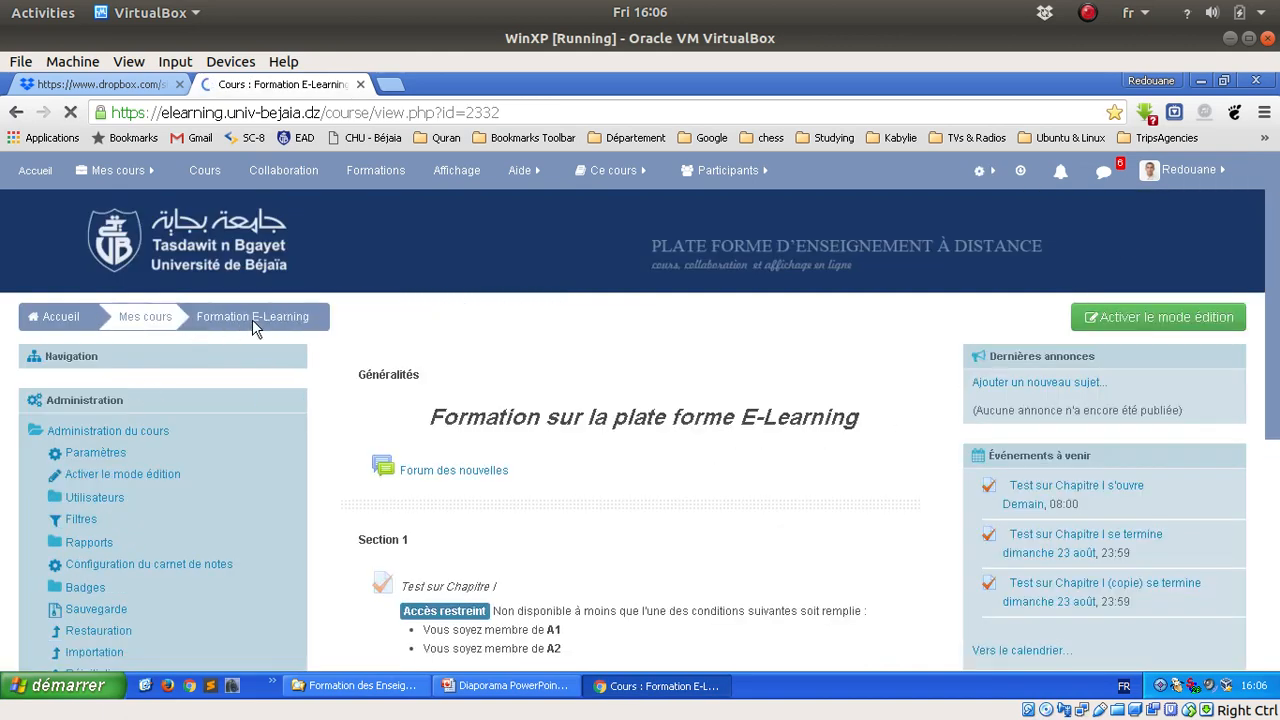
Turn on editing mode for the course and open the settings of Test sur Chapitre I (copie)
{"action": "scroll", "coordinate": [646, 466], "scroll_direction": "down", "scroll_amount": 4}
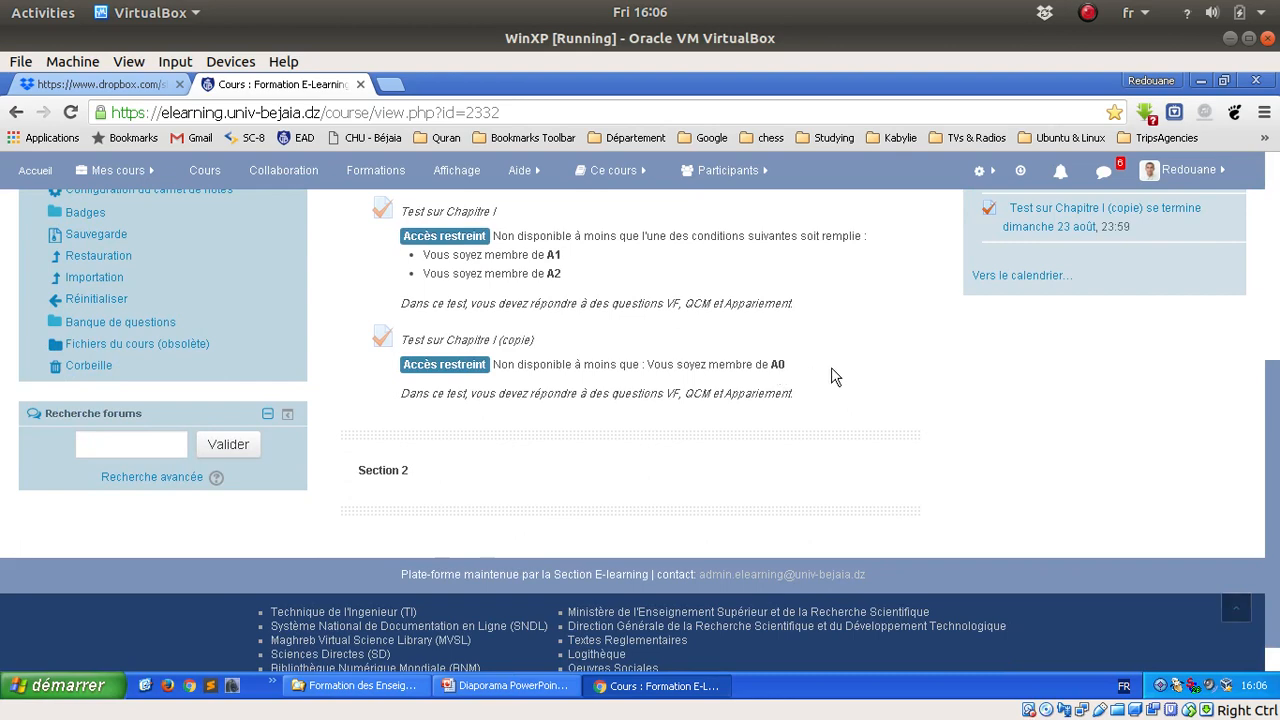
{"action": "scroll", "coordinate": [940, 390], "scroll_direction": "up", "scroll_amount": 3}
{"action": "left_click", "coordinate": [1156, 222]}
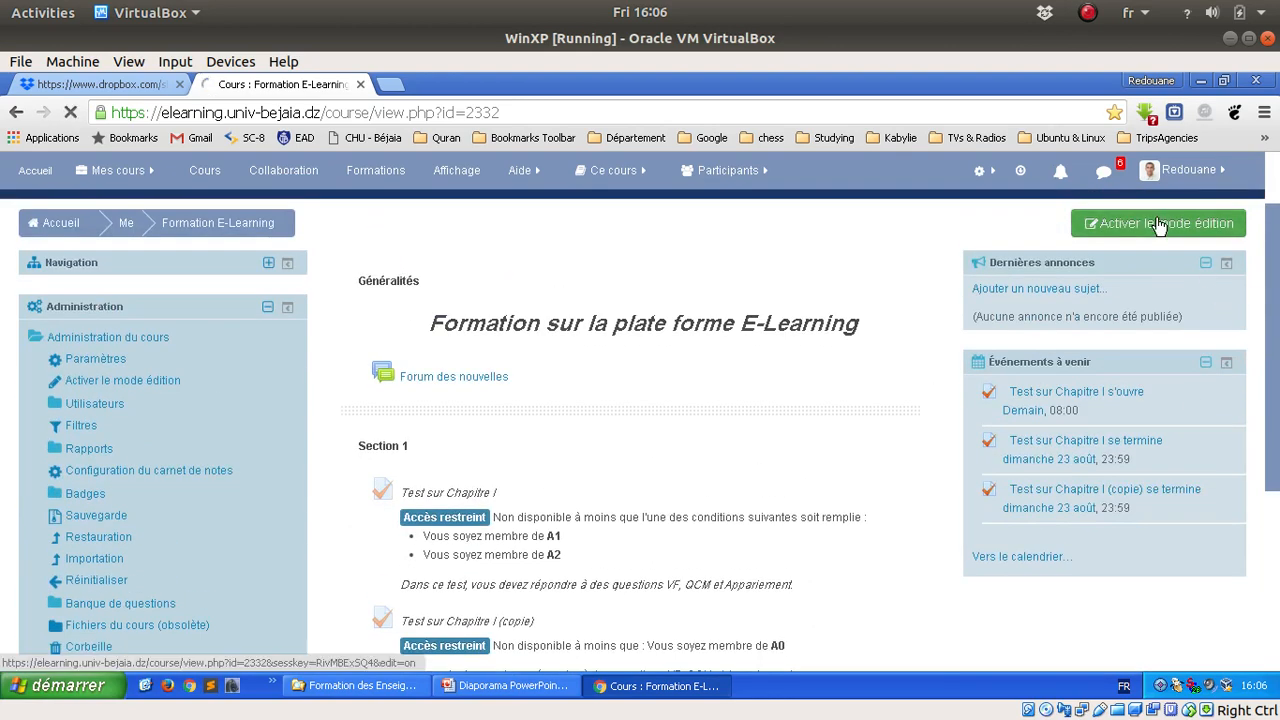
{"action": "scroll", "coordinate": [712, 447], "scroll_direction": "down", "scroll_amount": 2}
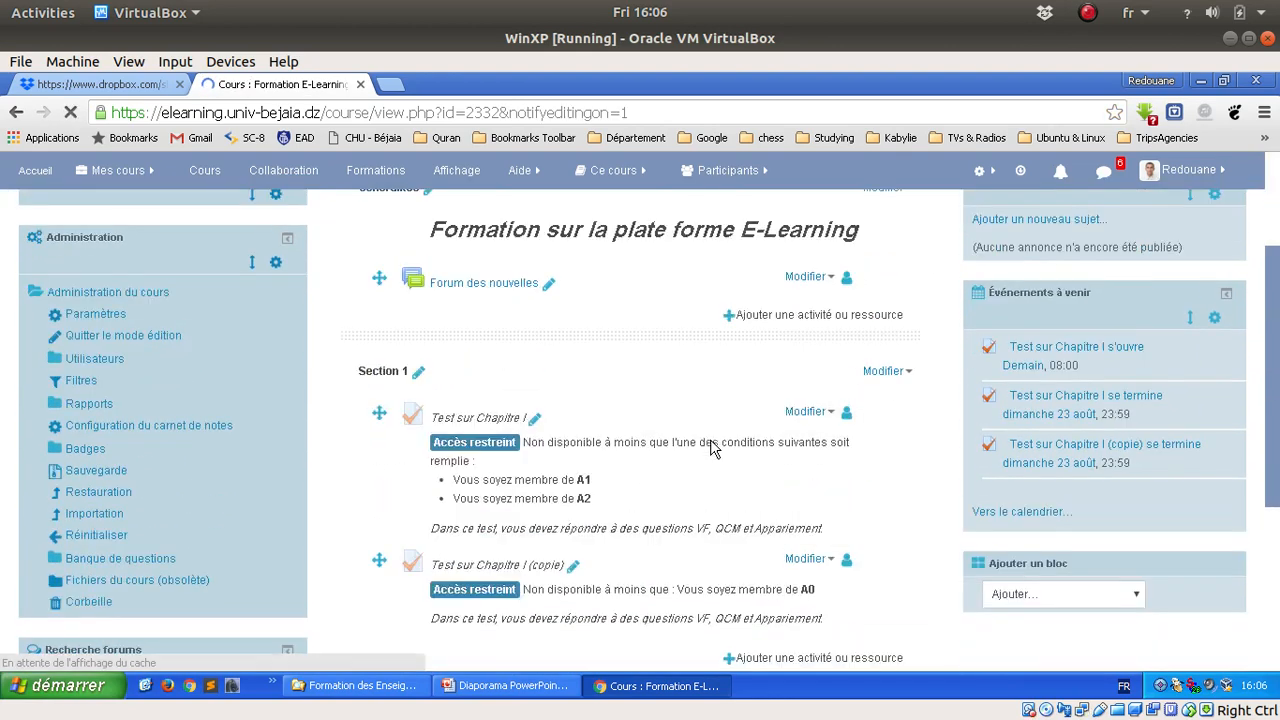
{"action": "scroll", "coordinate": [711, 445], "scroll_direction": "down", "scroll_amount": 2}
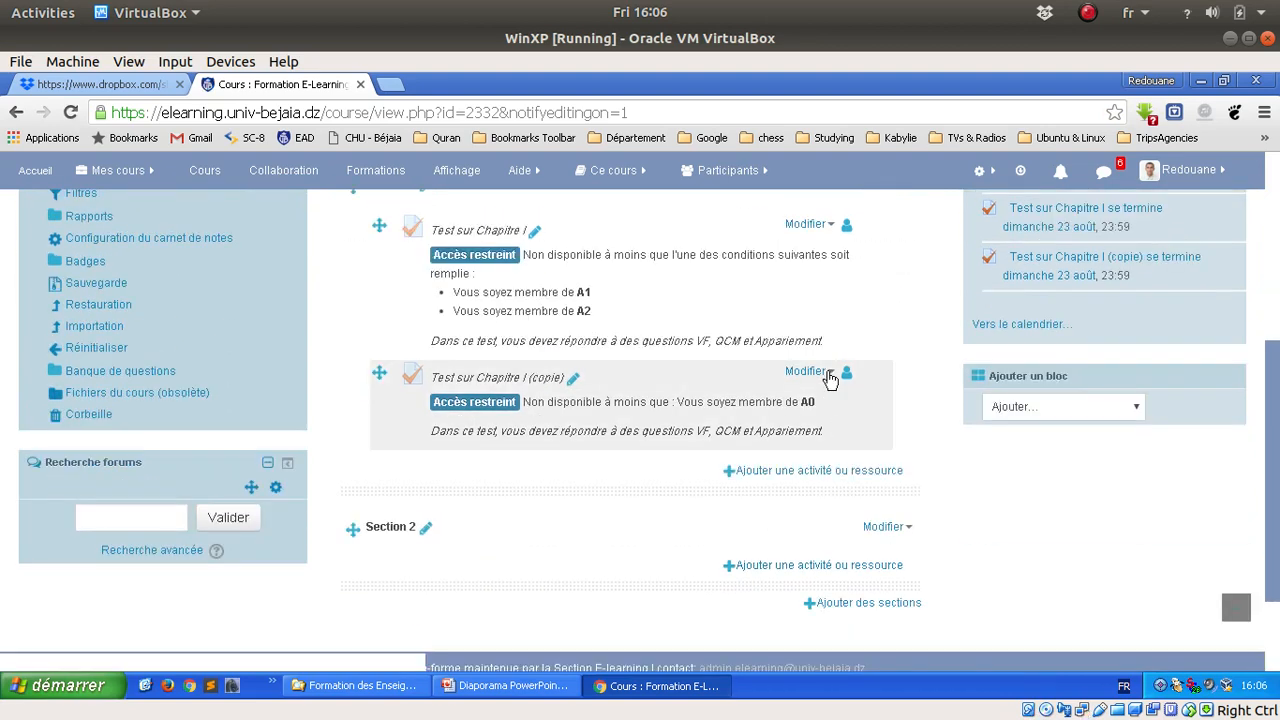
{"action": "left_click", "coordinate": [826, 373]}
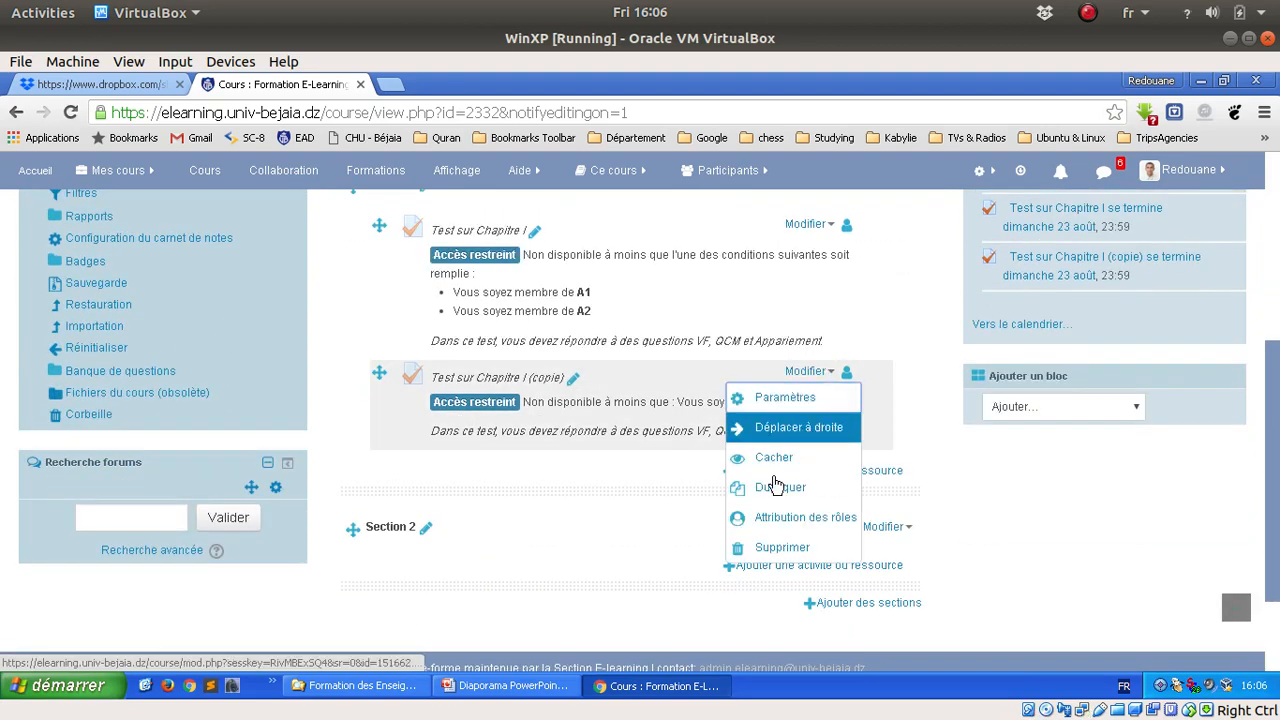
{"action": "left_click", "coordinate": [786, 396]}
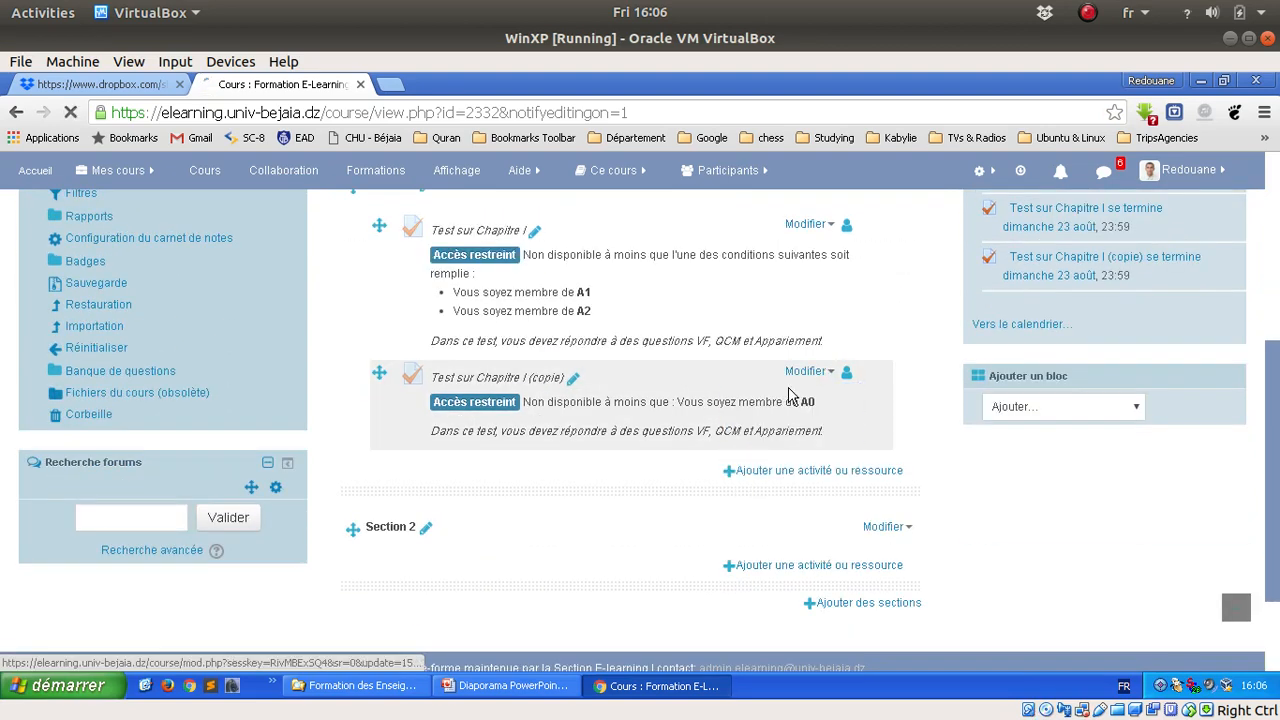
Enable Points in the review options for immediately after the attempt, and save the quiz settings, returning to the course
{"action": "scroll", "coordinate": [822, 479], "scroll_direction": "down", "scroll_amount": 3}
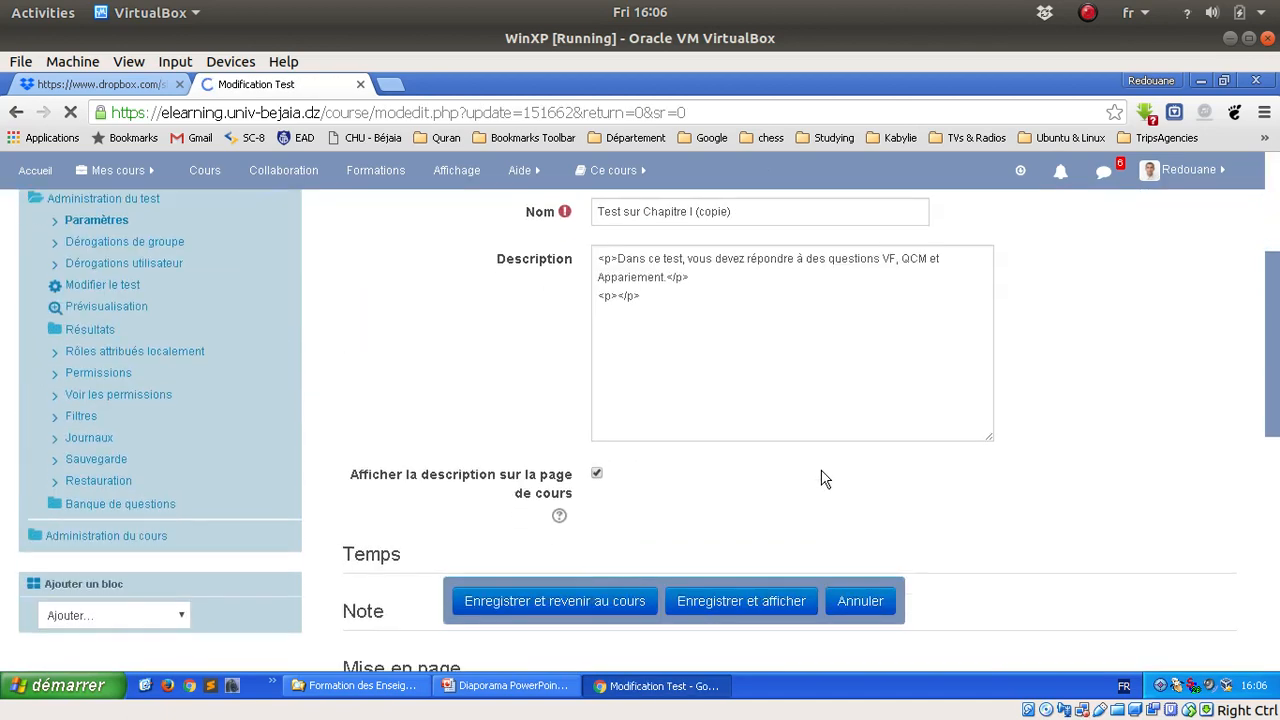
{"action": "scroll", "coordinate": [910, 480], "scroll_direction": "down", "scroll_amount": 4}
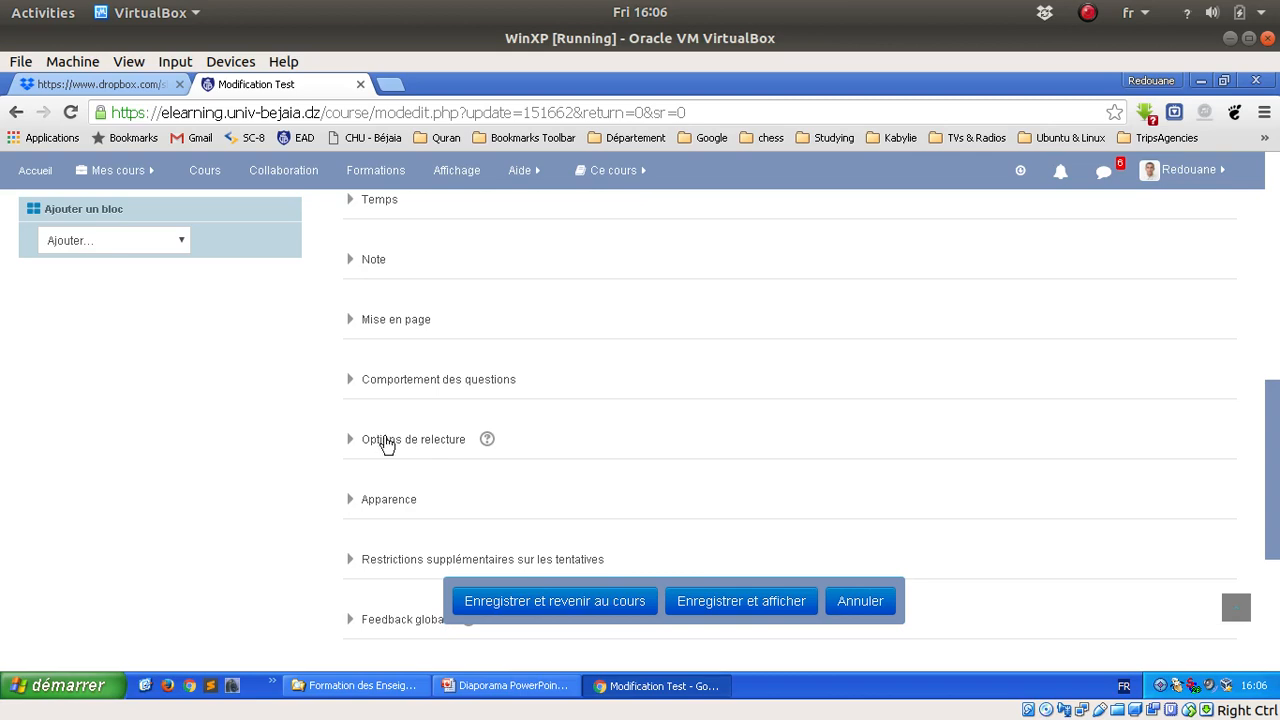
{"action": "left_click", "coordinate": [389, 440]}
{"action": "scroll", "coordinate": [957, 449], "scroll_direction": "down", "scroll_amount": 2}
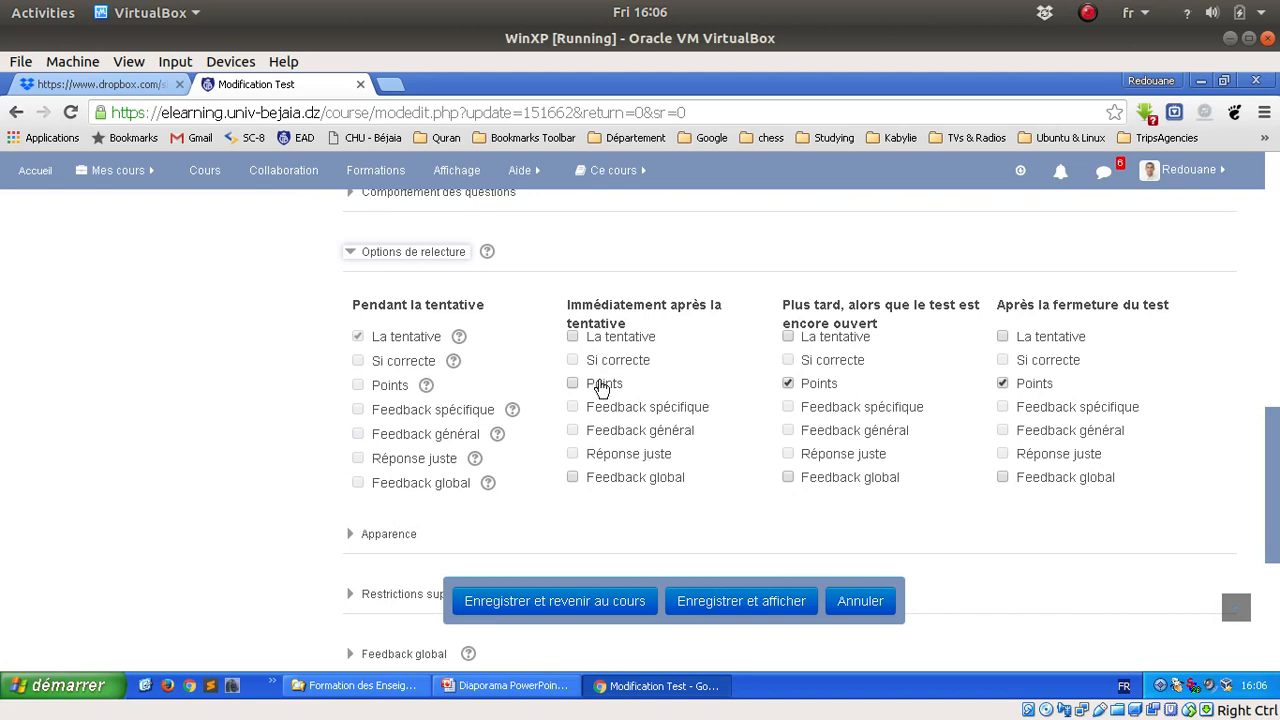
{"action": "left_click", "coordinate": [574, 387]}
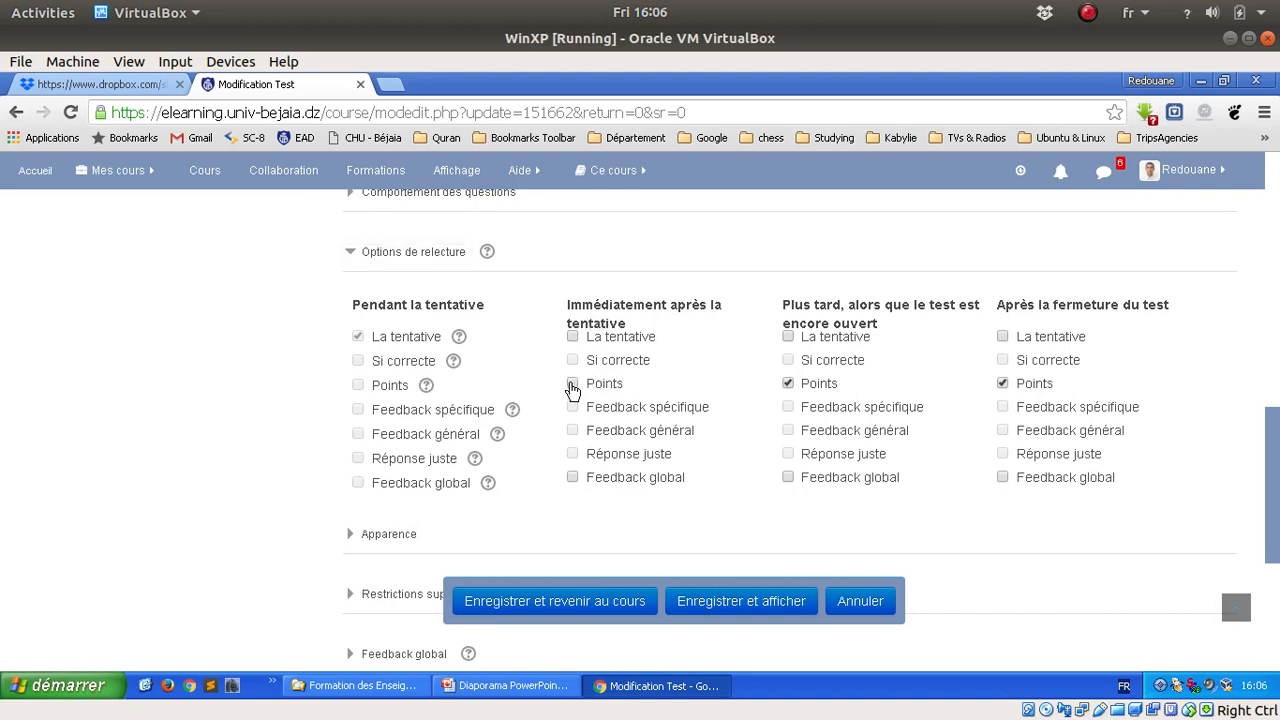
{"action": "left_click", "coordinate": [573, 386]}
{"action": "left_click", "coordinate": [568, 604]}
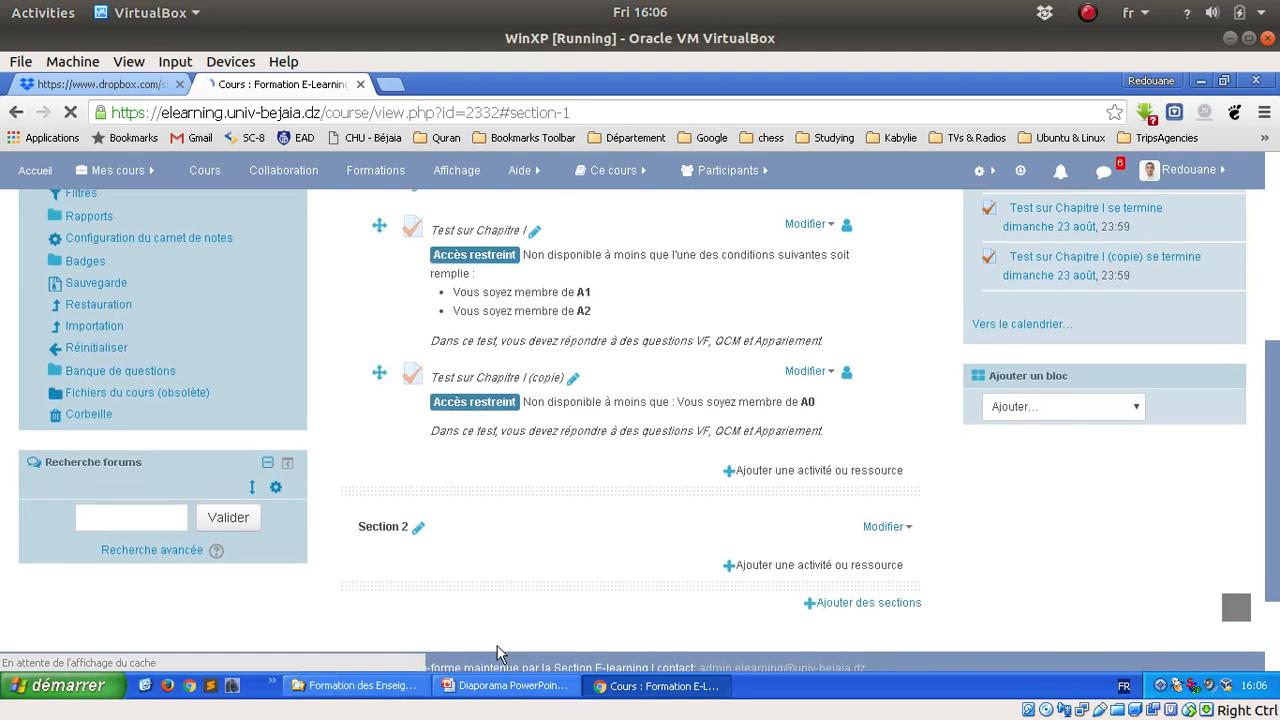
Reopen the settings of Test sur Chapitre I (copie) to check its review options, and save back to the course
{"action": "scroll", "coordinate": [868, 414], "scroll_direction": "down", "scroll_amount": 1}
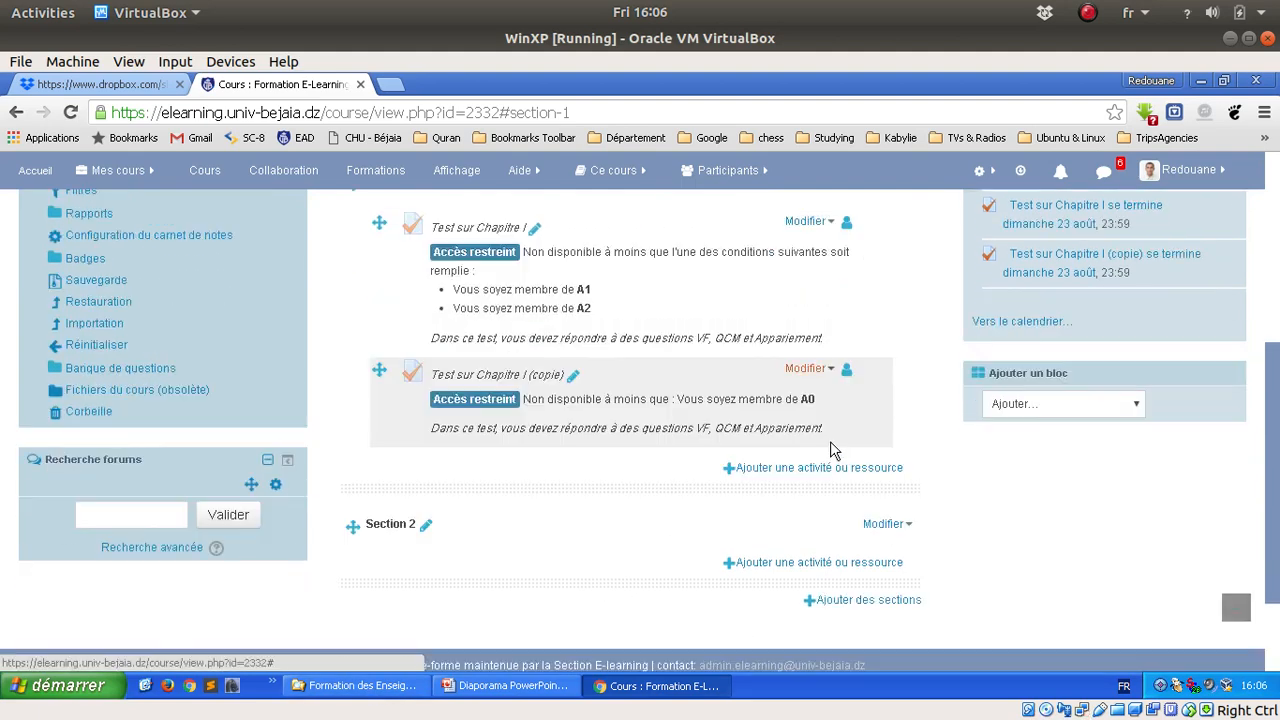
{"action": "left_click", "coordinate": [824, 369]}
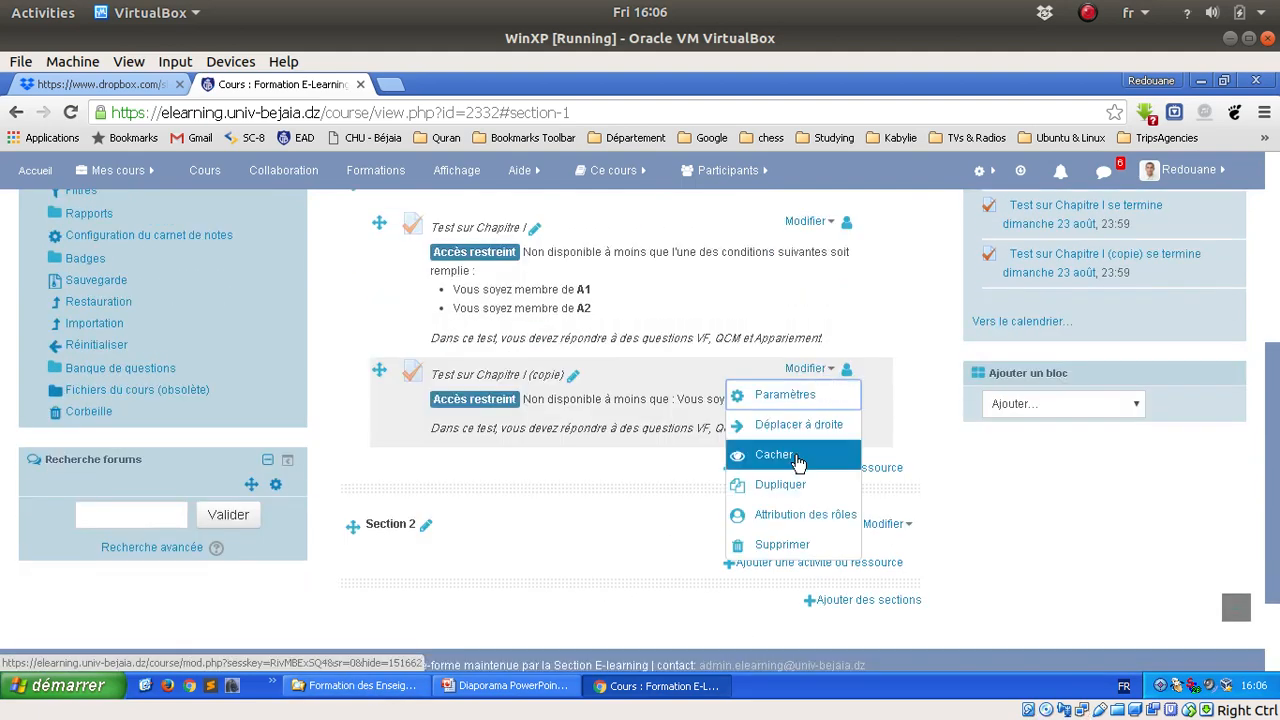
{"action": "left_click", "coordinate": [807, 397]}
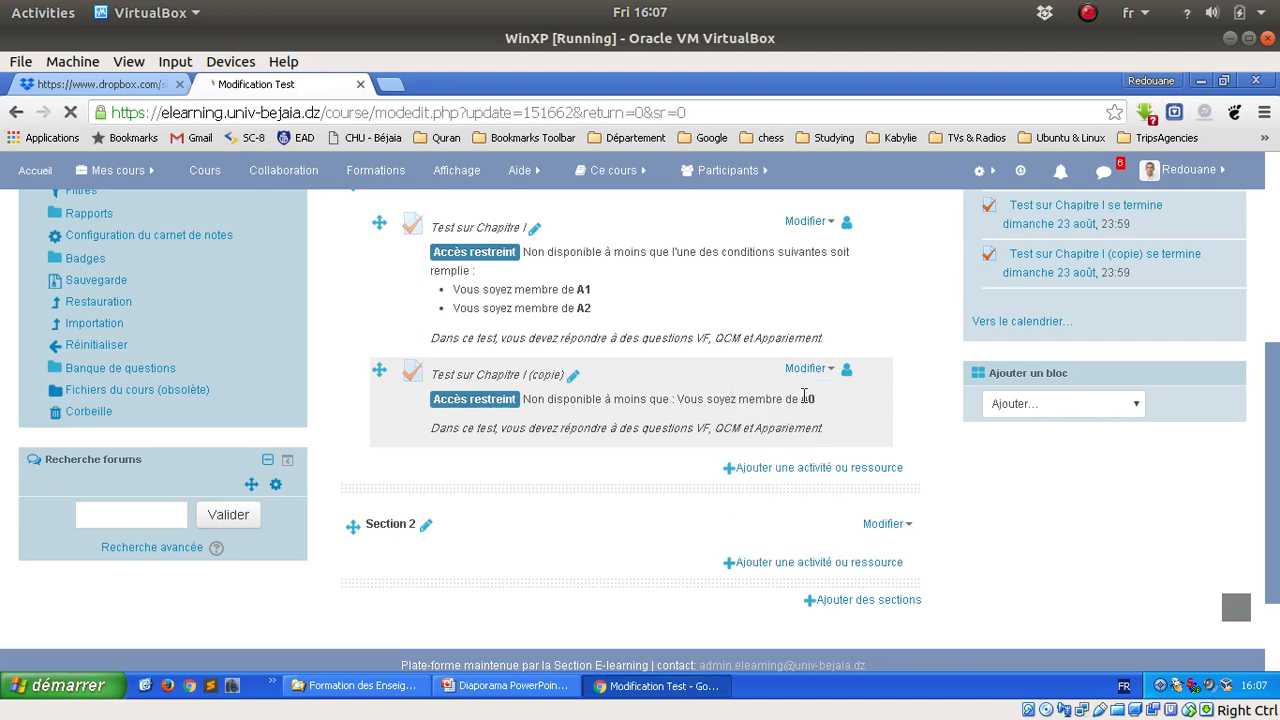
{"action": "scroll", "coordinate": [800, 398], "scroll_direction": "down", "scroll_amount": 3}
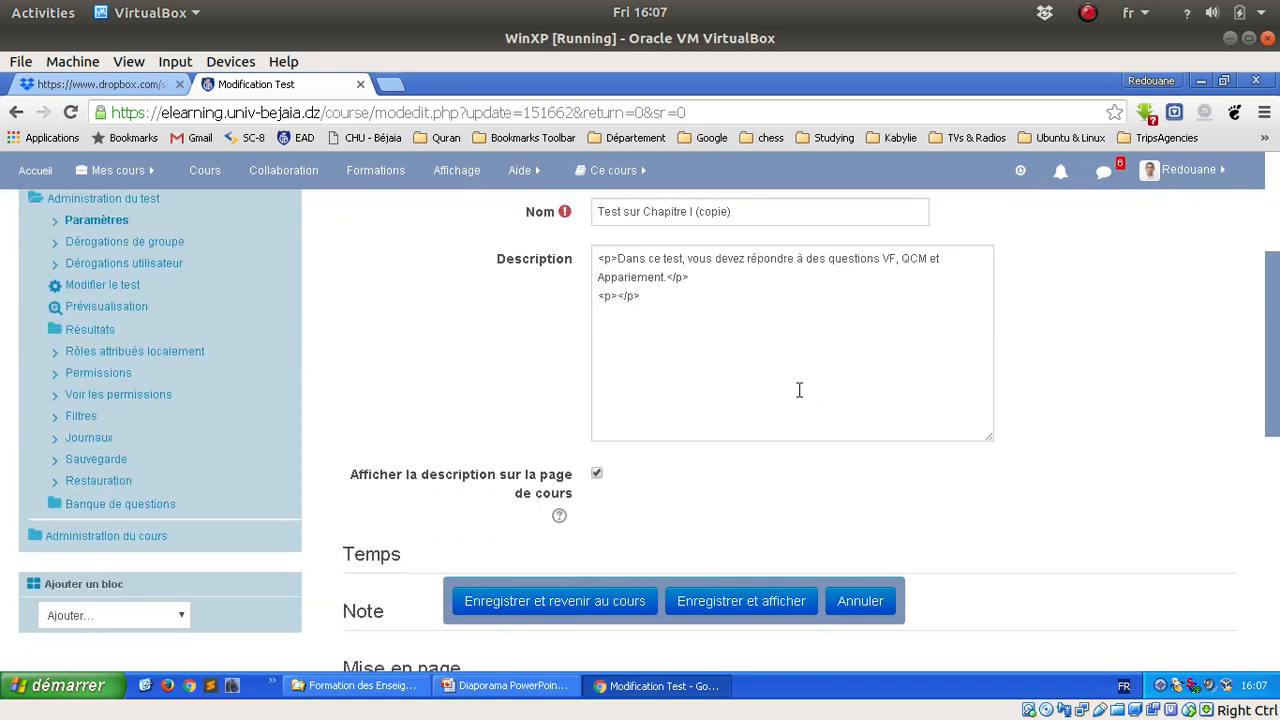
{"action": "scroll", "coordinate": [799, 395], "scroll_direction": "down", "scroll_amount": 3}
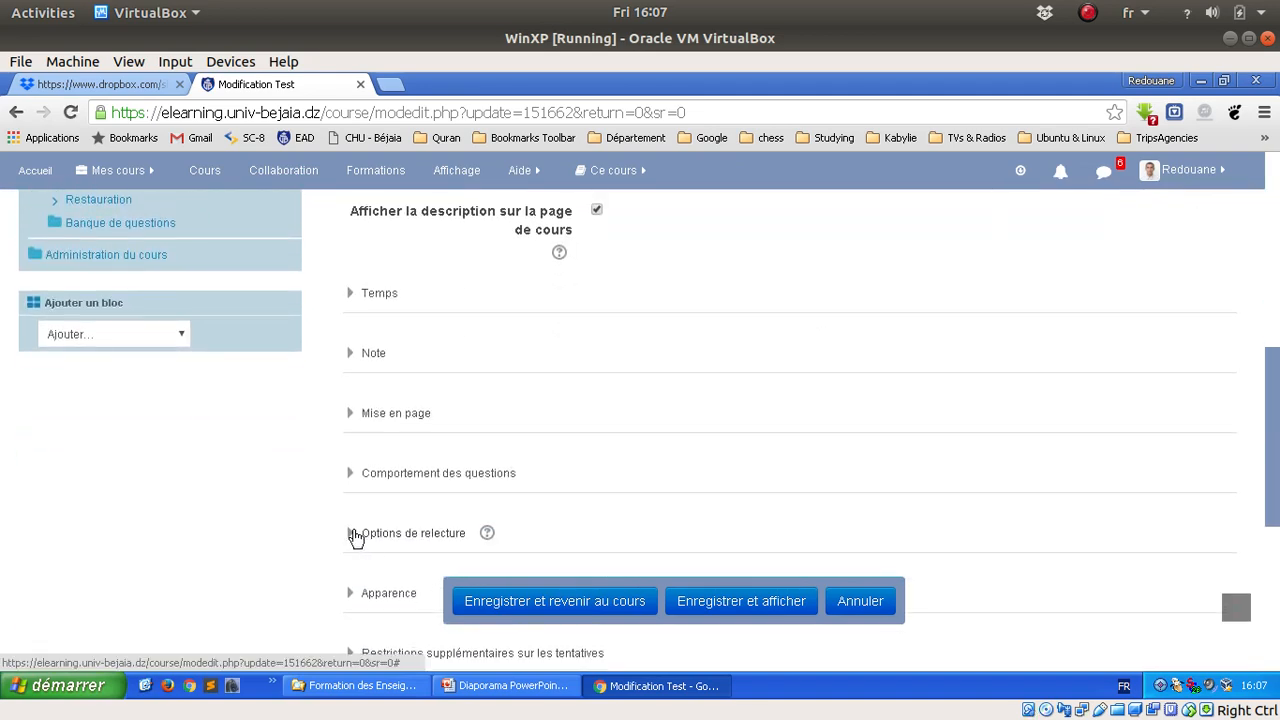
{"action": "scroll", "coordinate": [770, 427], "scroll_direction": "down", "scroll_amount": 2}
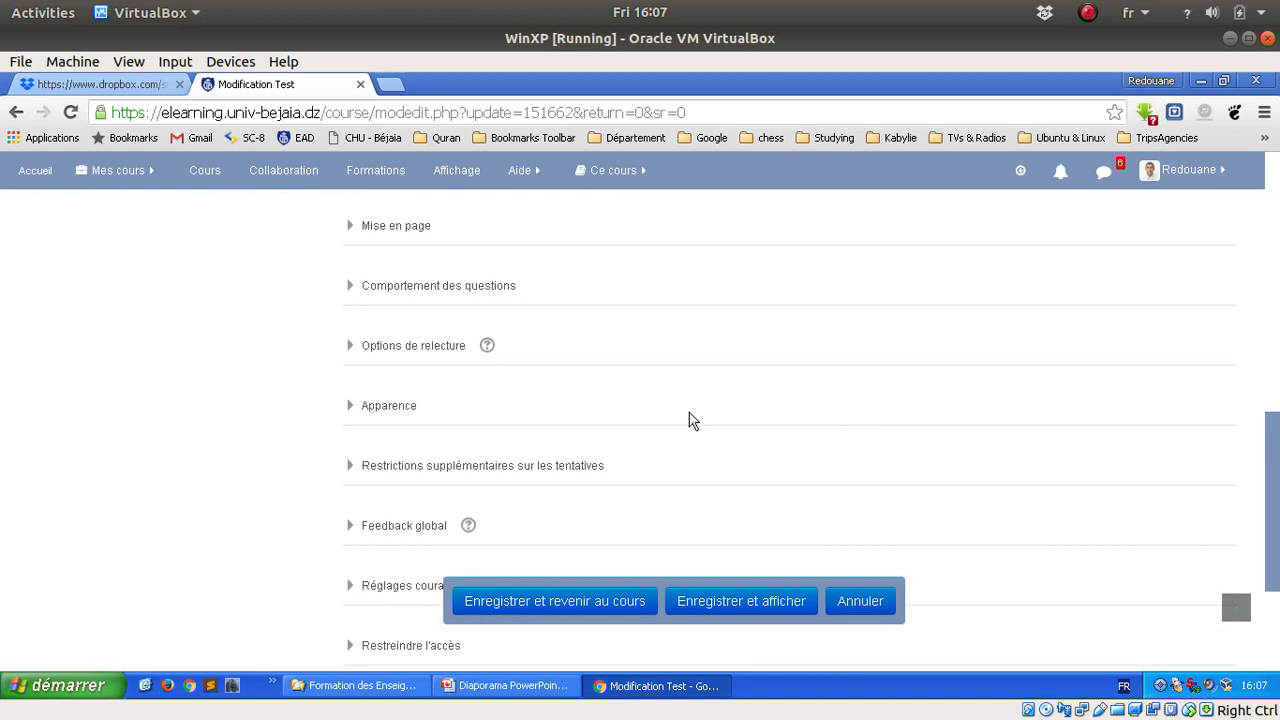
{"action": "left_click", "coordinate": [353, 347]}
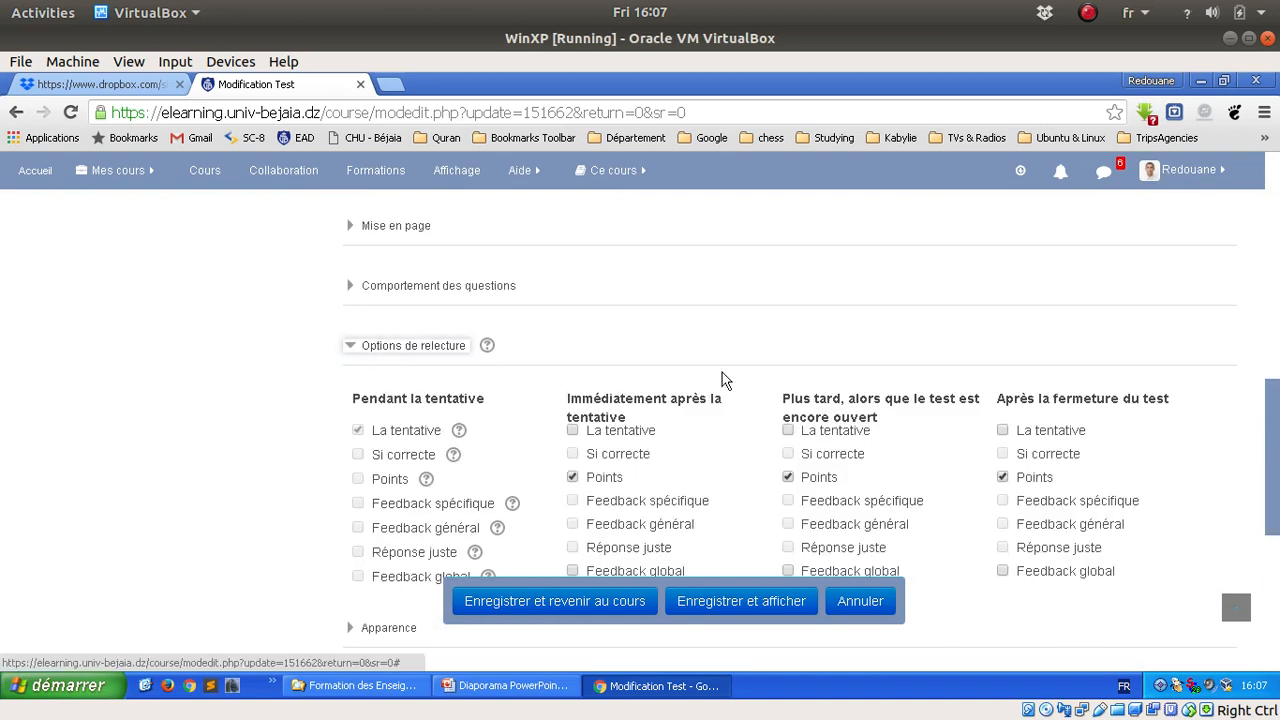
{"action": "left_click", "coordinate": [603, 605]}
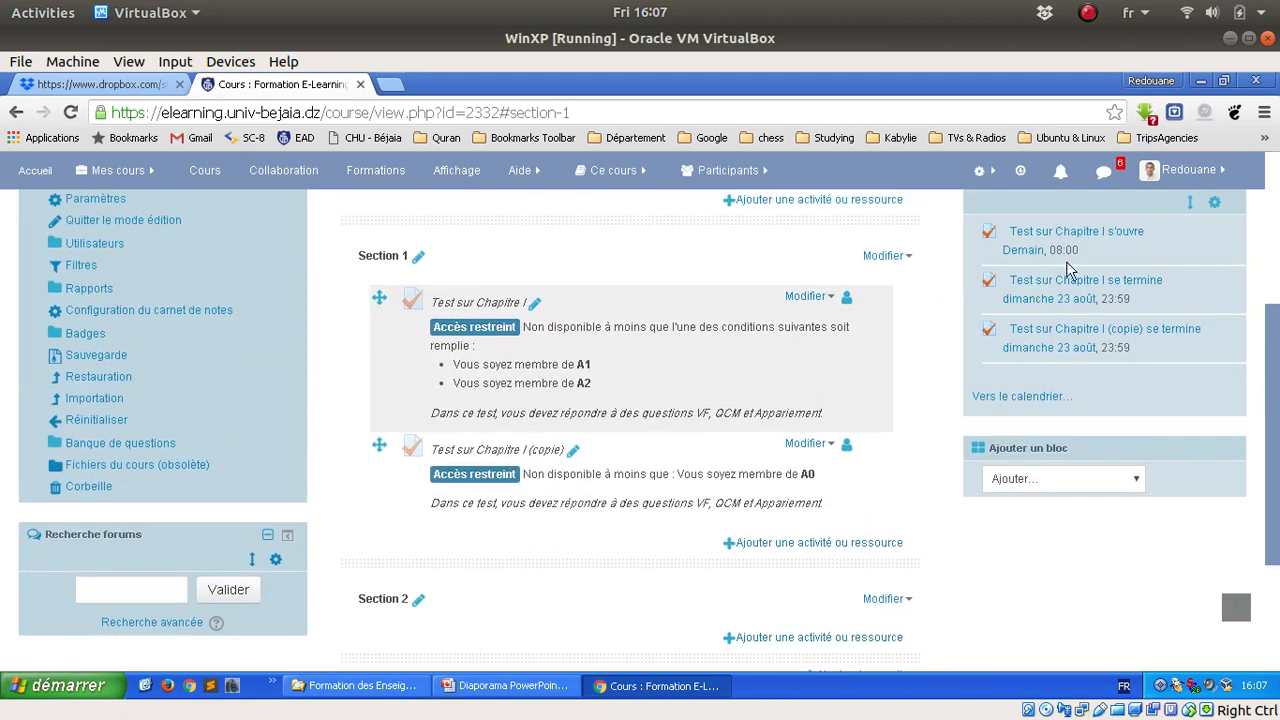
Open Test sur Chapitre I (copie) and examine the per-question marks in its attempts report
{"action": "scroll", "coordinate": [544, 432], "scroll_direction": "down", "scroll_amount": 1}
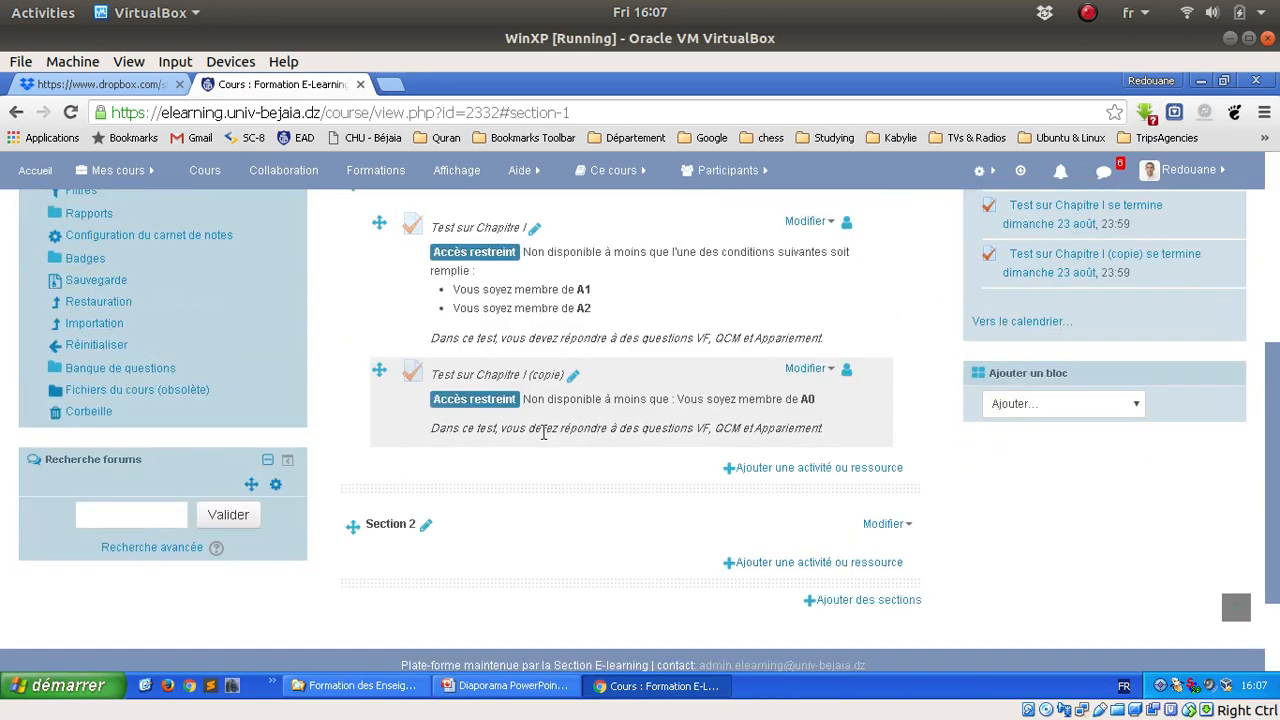
{"action": "left_click", "coordinate": [503, 382]}
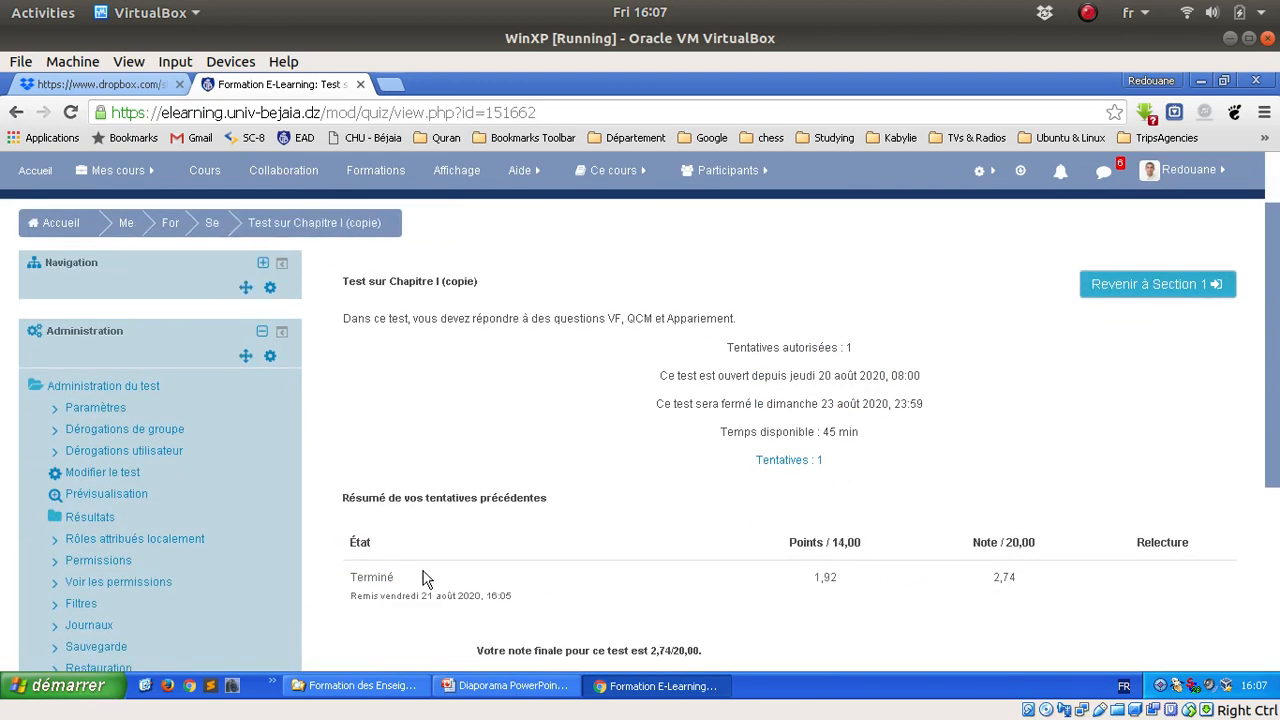
{"action": "left_click", "coordinate": [790, 461]}
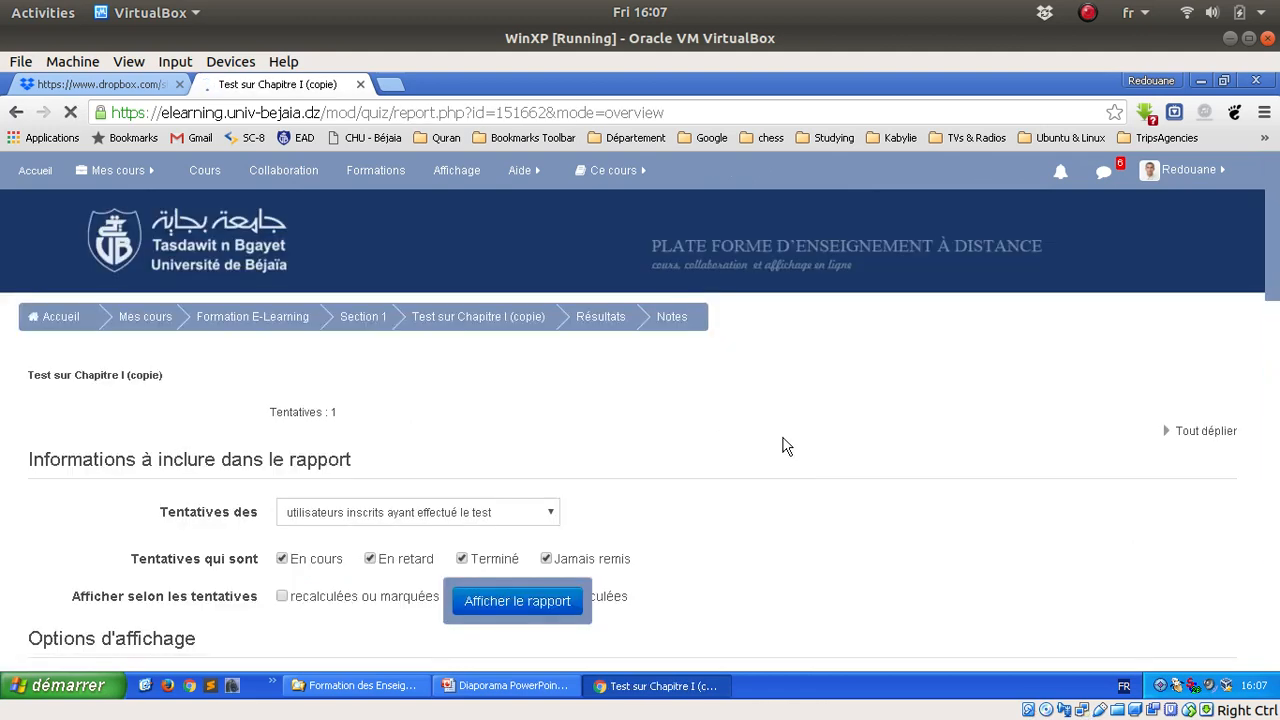
{"action": "scroll", "coordinate": [785, 447], "scroll_direction": "down", "scroll_amount": 3}
{"action": "scroll", "coordinate": [785, 447], "scroll_direction": "down", "scroll_amount": 3}
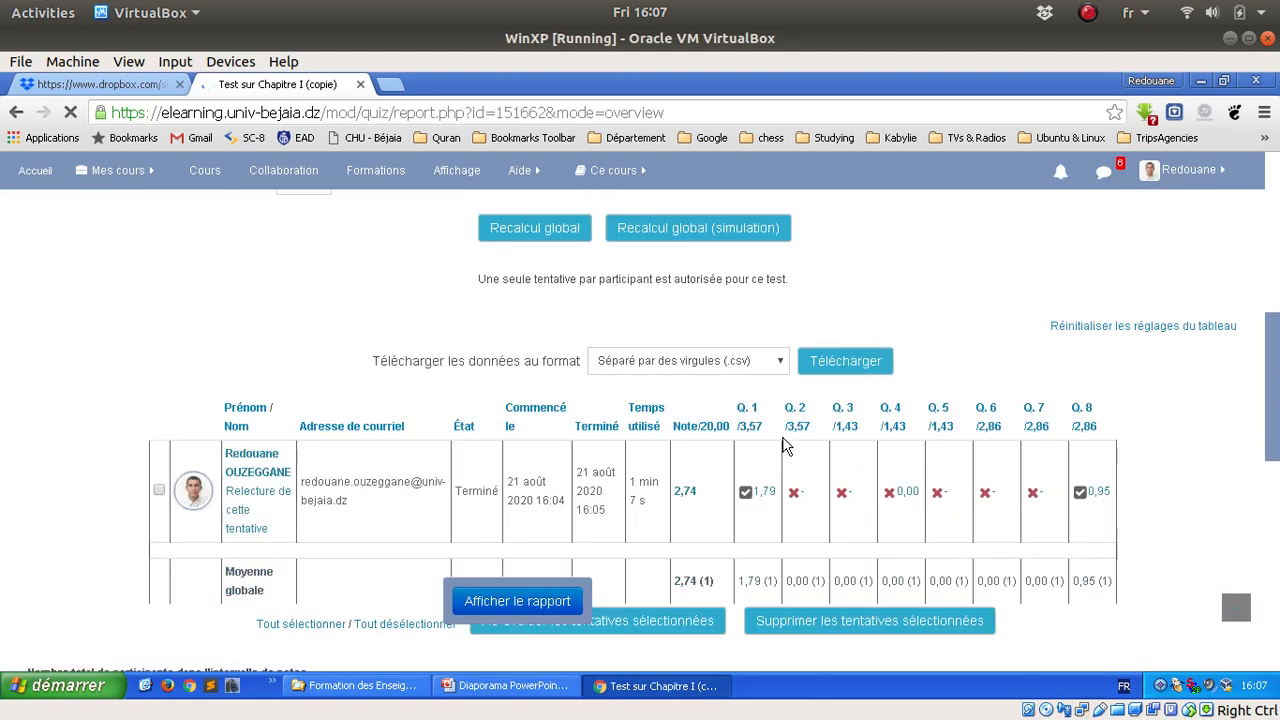
Select the finished test attempt in the results table and delete it, confirming the deletion
{"action": "scroll", "coordinate": [785, 447], "scroll_direction": "down", "scroll_amount": 2}
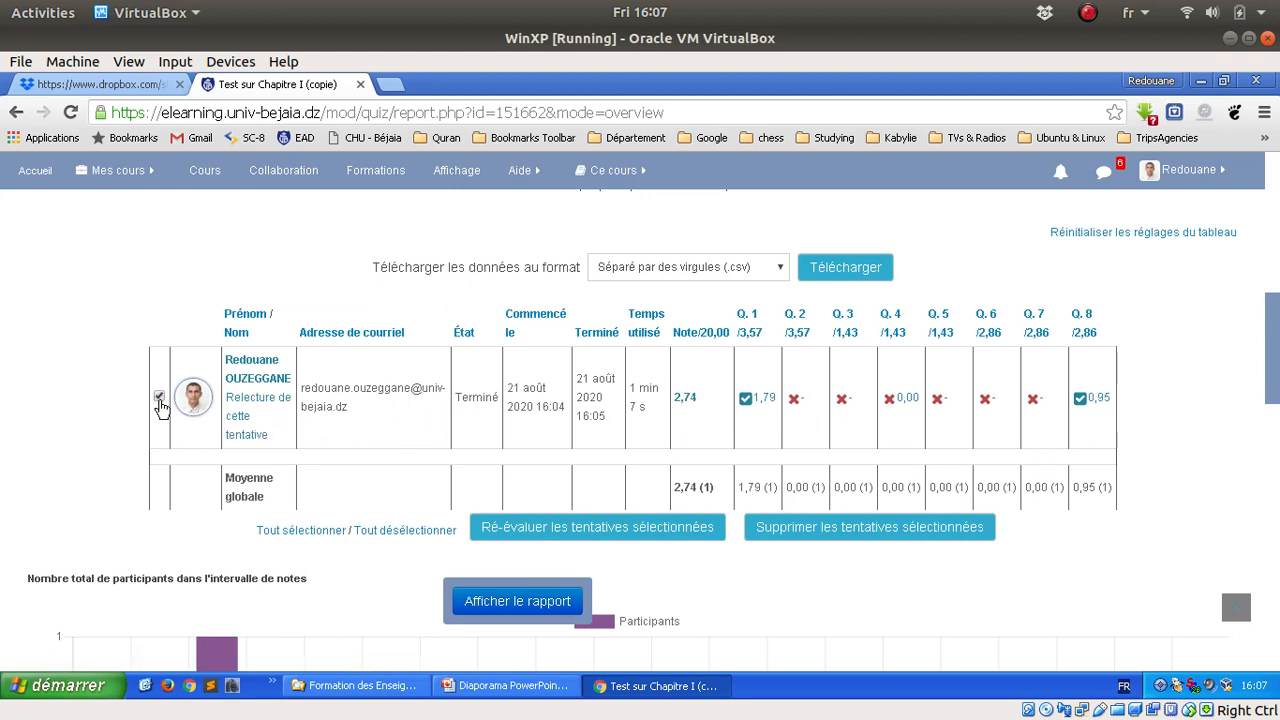
{"action": "left_click", "coordinate": [847, 541]}
{"action": "left_click", "coordinate": [605, 510]}
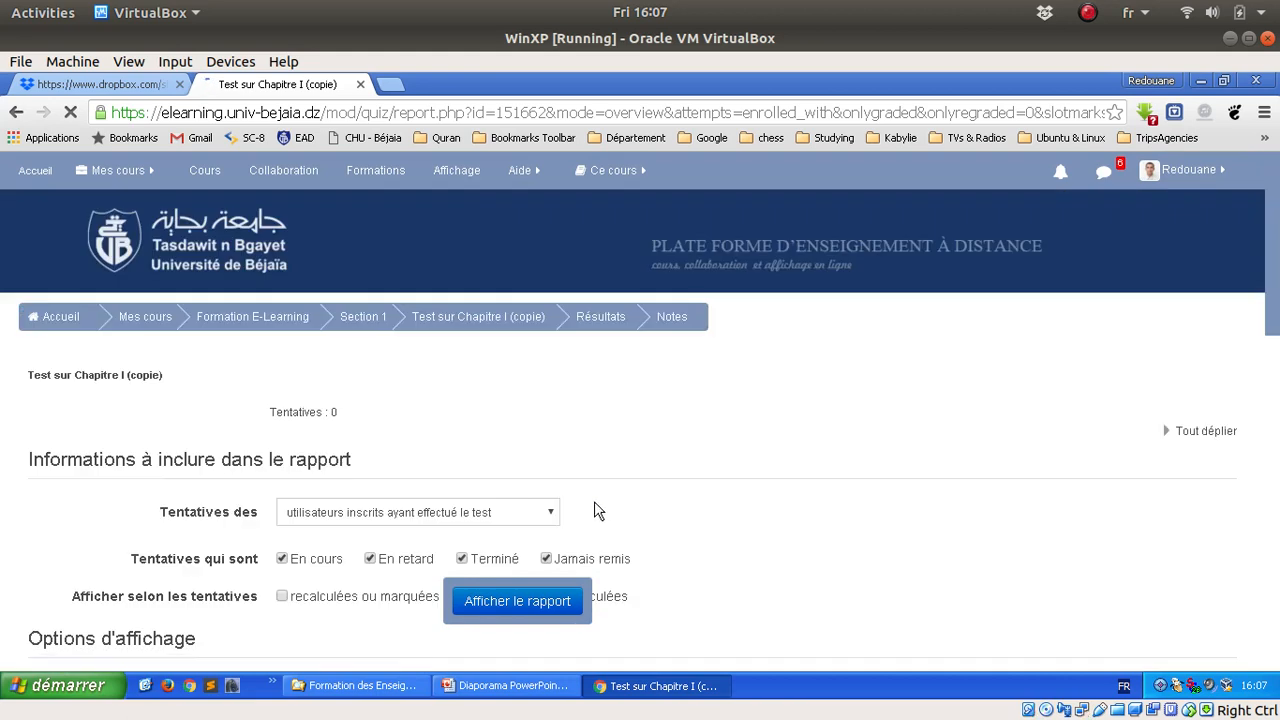
Switch to the Etudiant role from the Formation E-Learning course page and open Test sur Chapitre I (copie)
{"action": "left_click", "coordinate": [252, 320]}
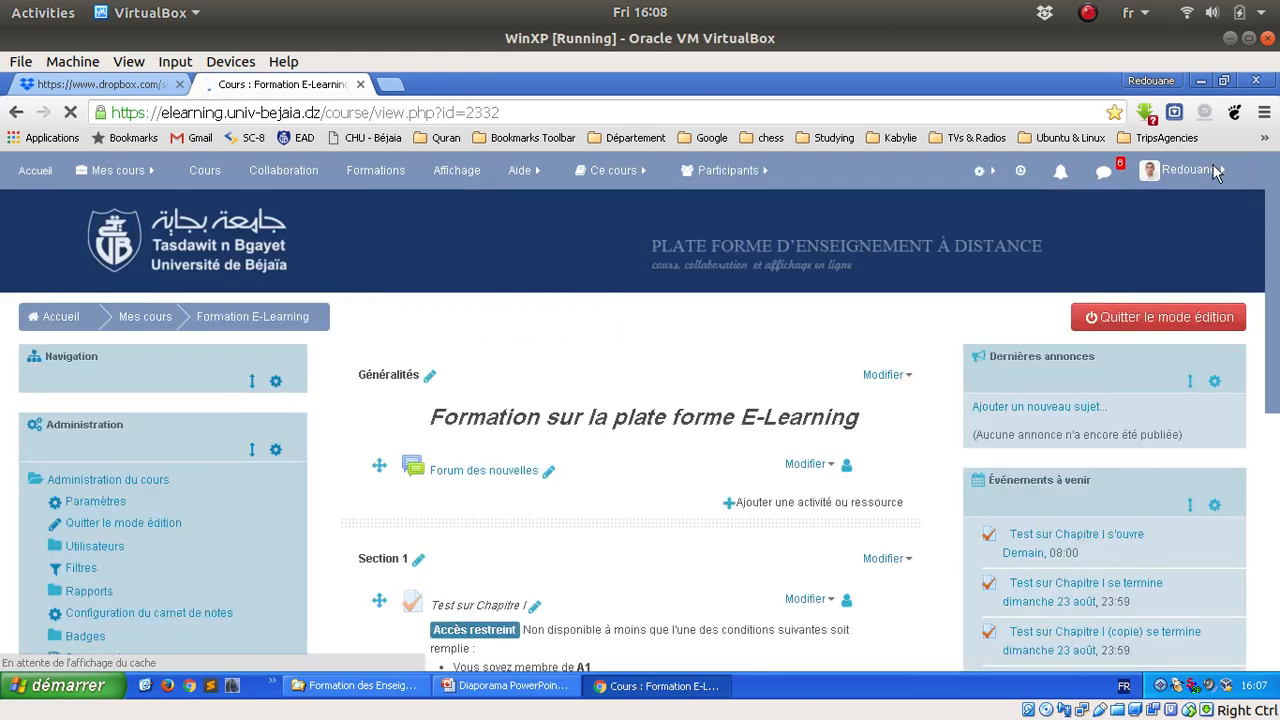
{"action": "left_click", "coordinate": [1216, 172]}
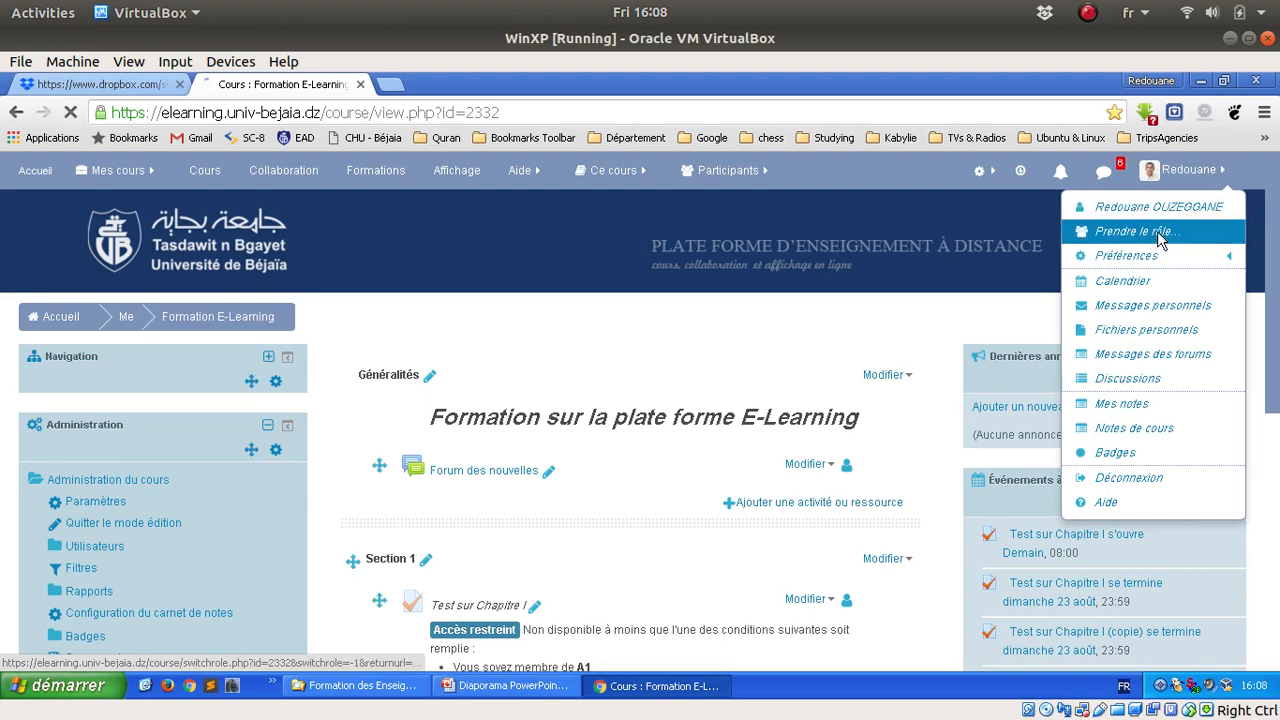
{"action": "left_click", "coordinate": [1160, 235]}
{"action": "left_click", "coordinate": [433, 527]}
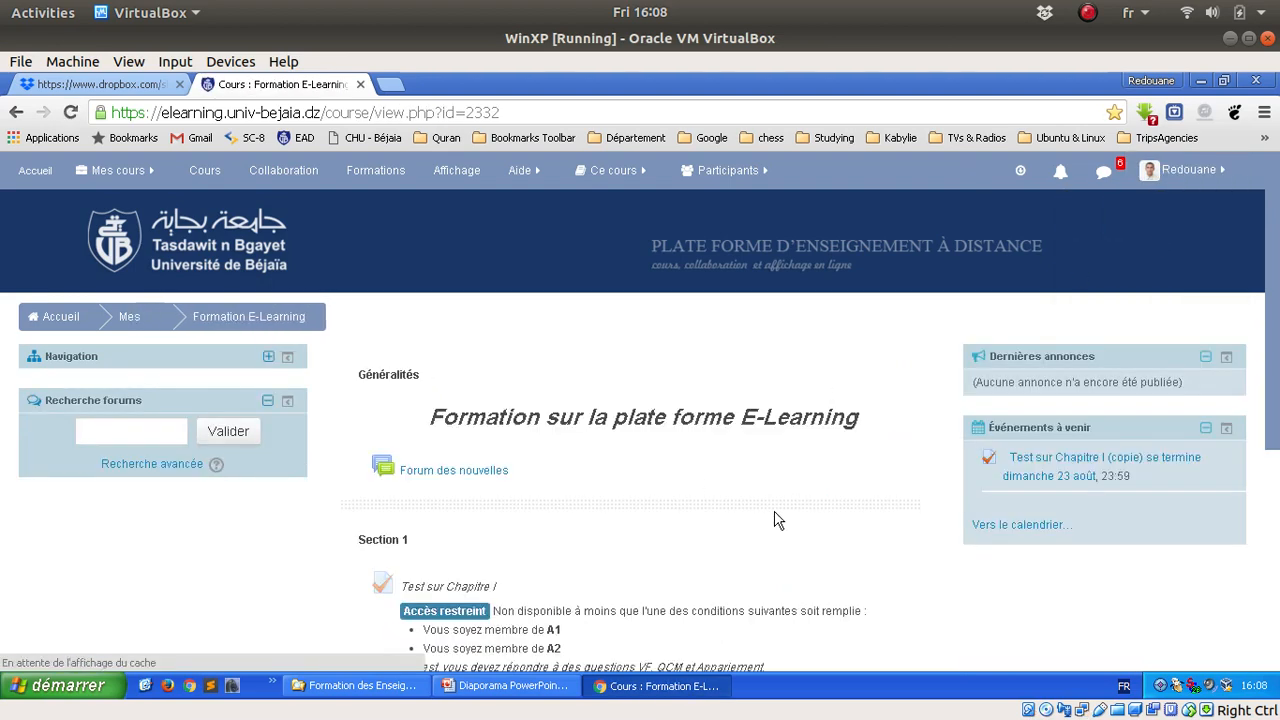
{"action": "scroll", "coordinate": [778, 520], "scroll_direction": "down", "scroll_amount": 2}
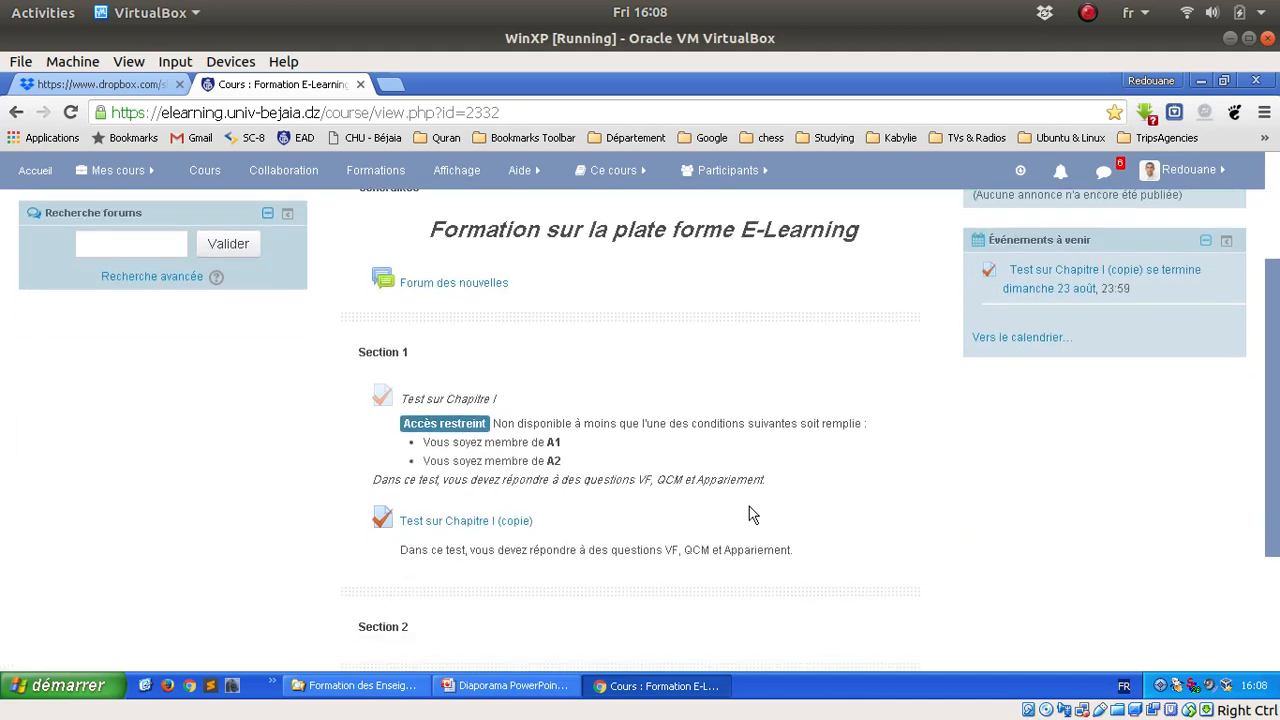
{"action": "left_click", "coordinate": [506, 522]}
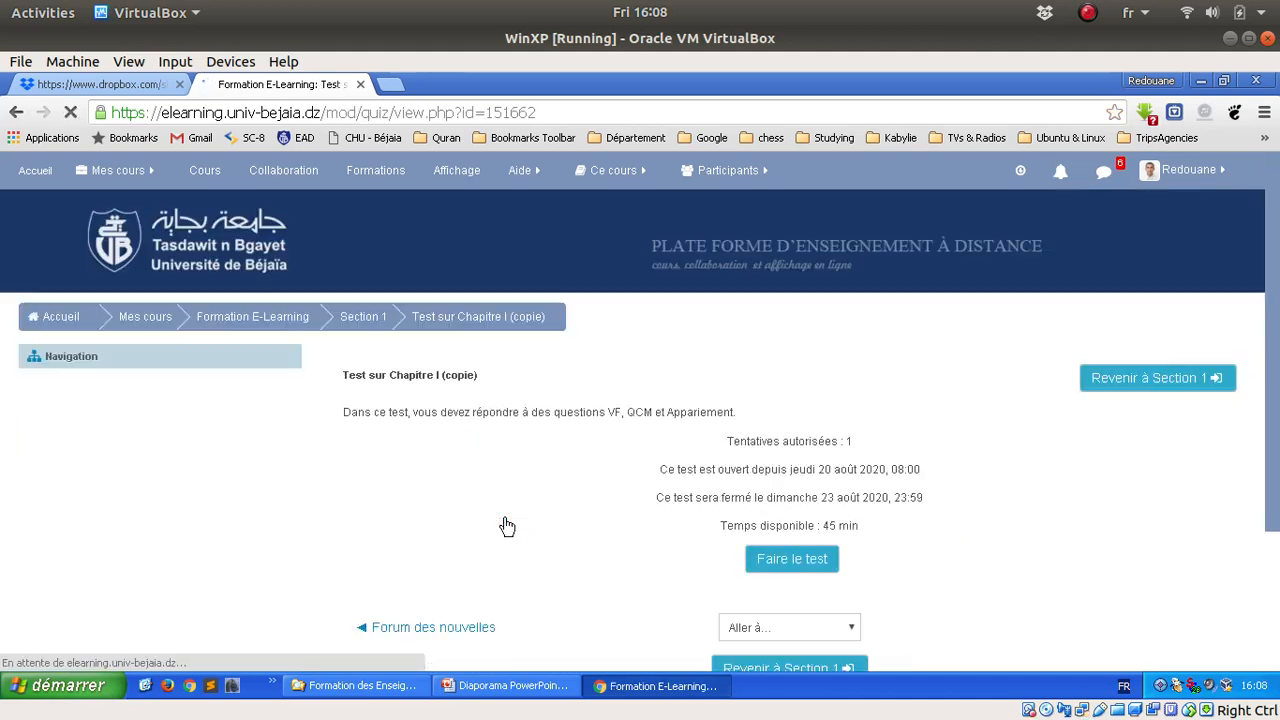
Start a timed attempt, answering question 1 with Text de la réponse 02 and 01, and question 2 with Text de la réponse 04
{"action": "left_click", "coordinate": [812, 560]}
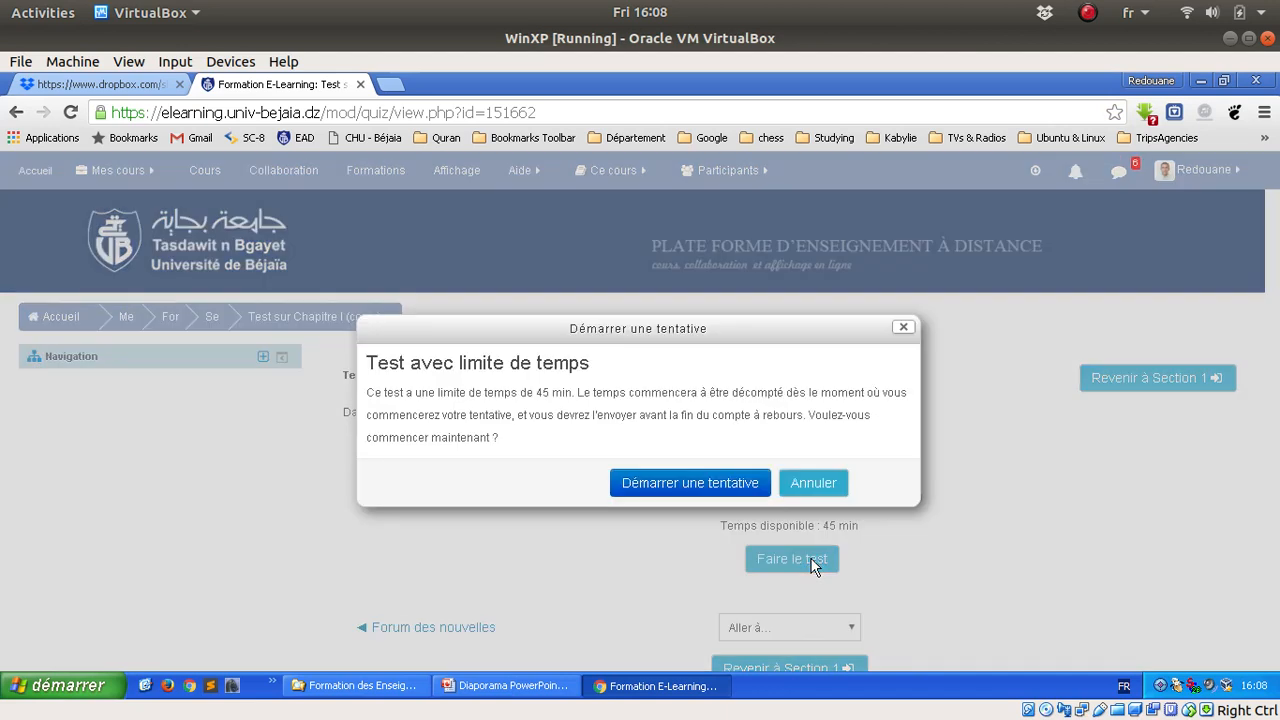
{"action": "left_click", "coordinate": [715, 483]}
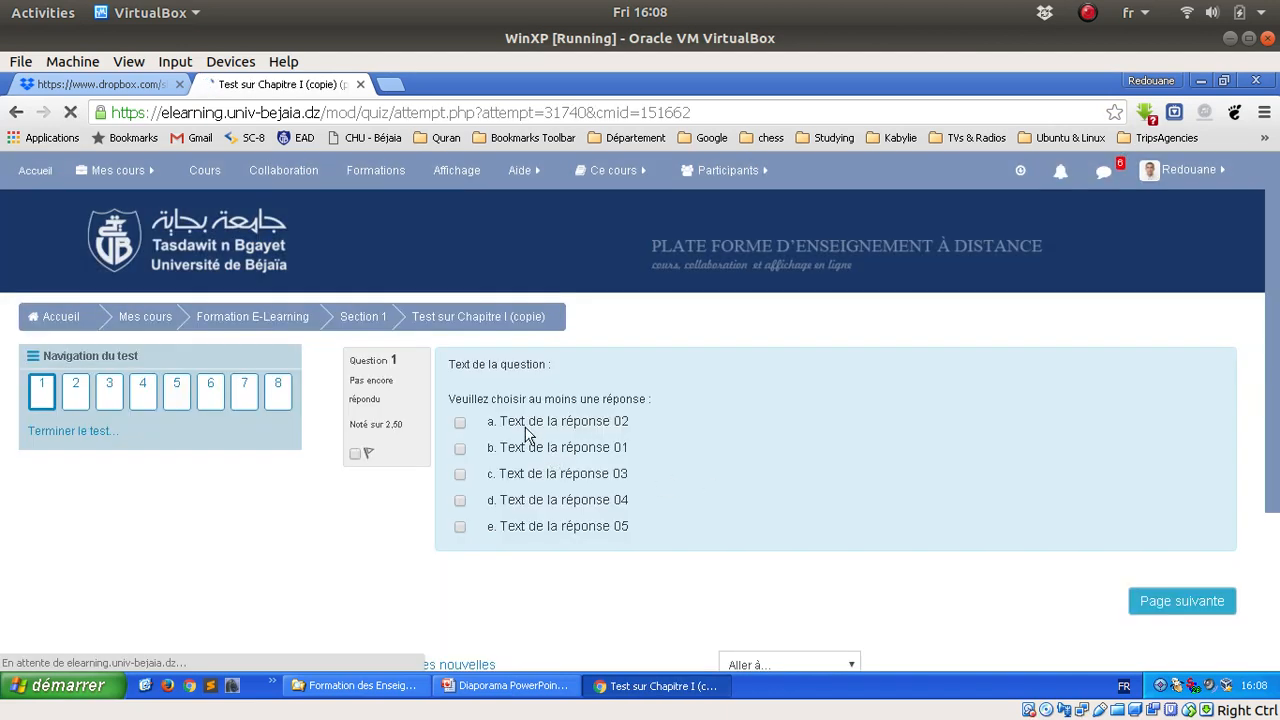
{"action": "left_click", "coordinate": [527, 424]}
{"action": "left_click", "coordinate": [534, 448]}
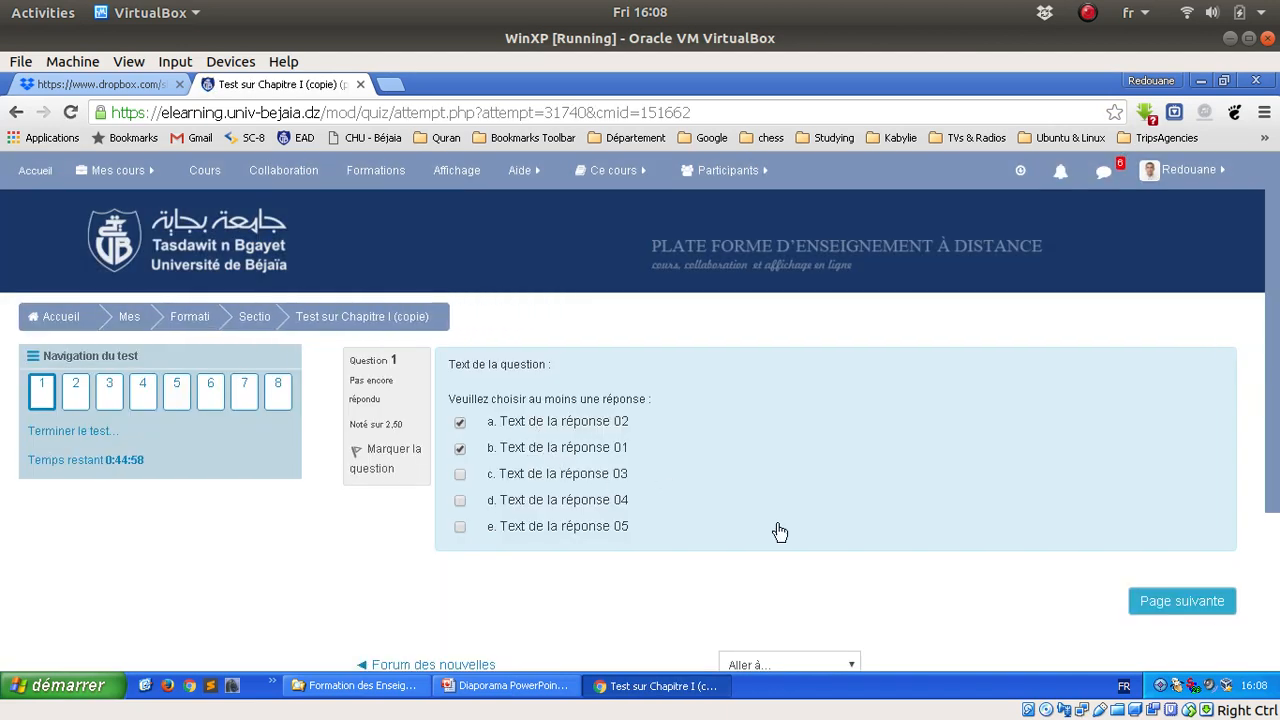
{"action": "left_click", "coordinate": [1195, 601]}
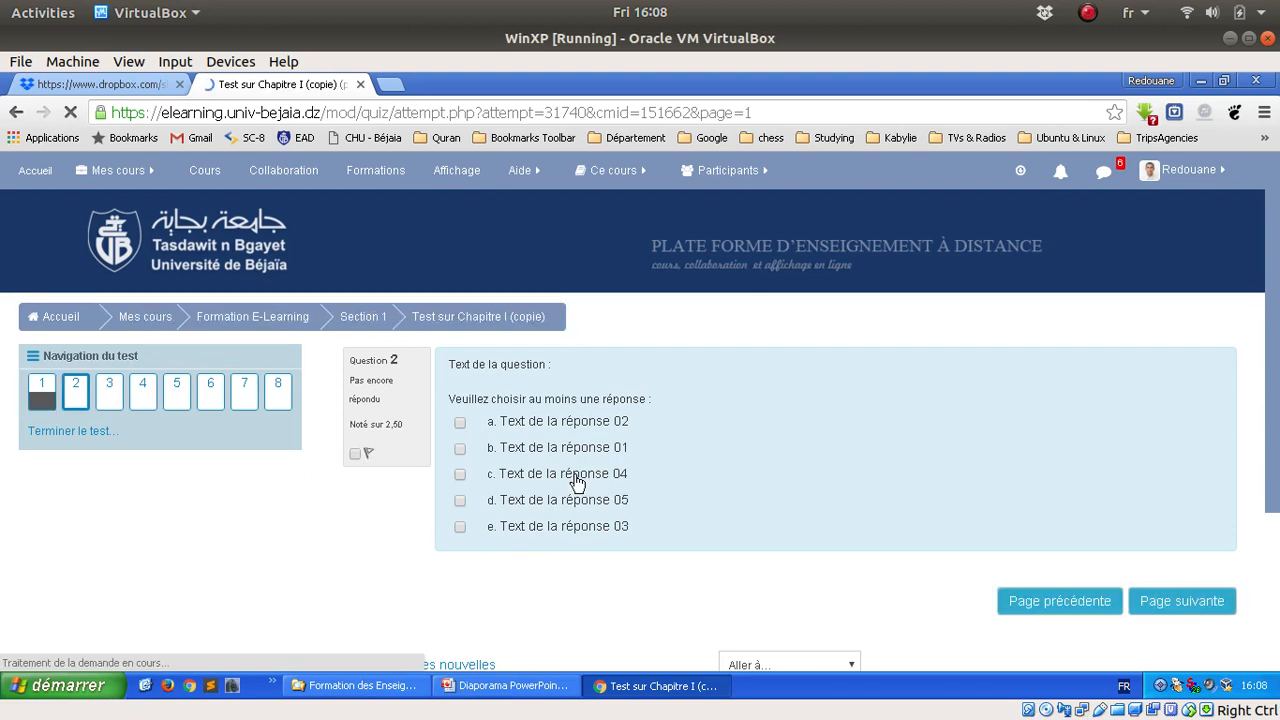
{"action": "left_click", "coordinate": [566, 474]}
{"action": "left_click", "coordinate": [1192, 604]}
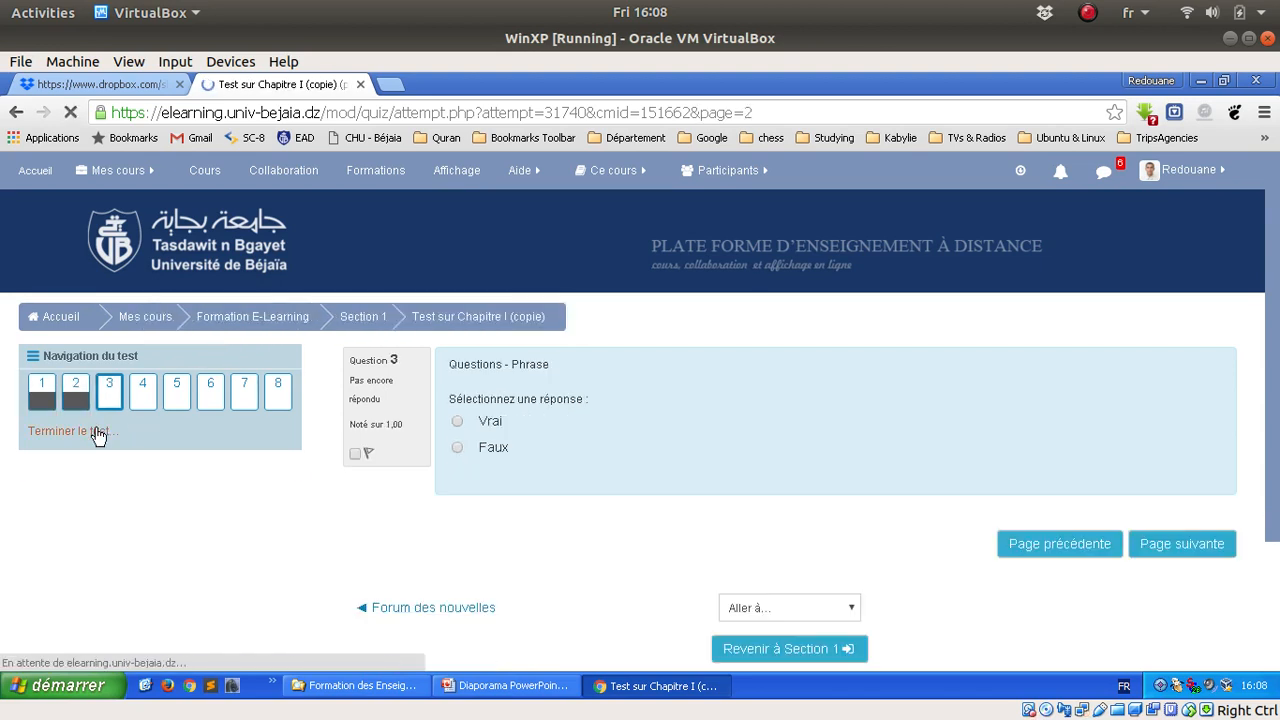
Finish the attempt with the remaining questions unanswered, confirm its submission, and check the points and grade in the attempts summary
{"action": "left_click", "coordinate": [98, 433]}
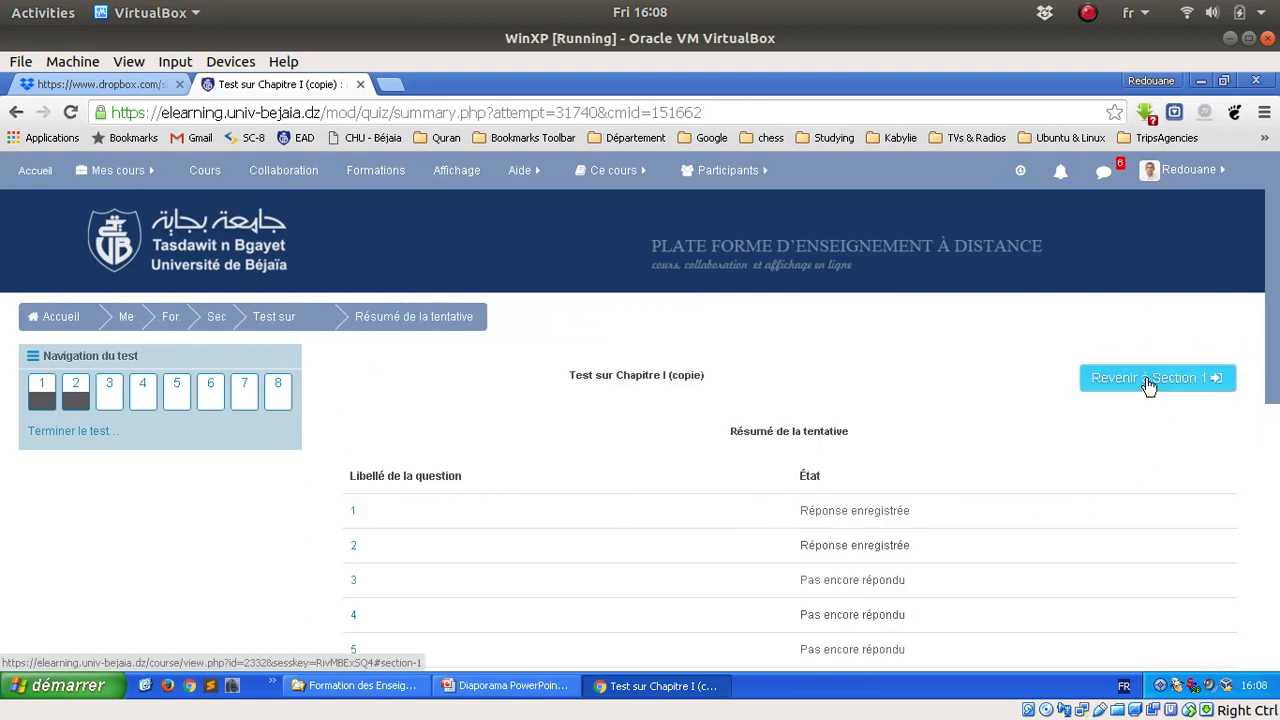
{"action": "scroll", "coordinate": [1130, 386], "scroll_direction": "down", "scroll_amount": 5}
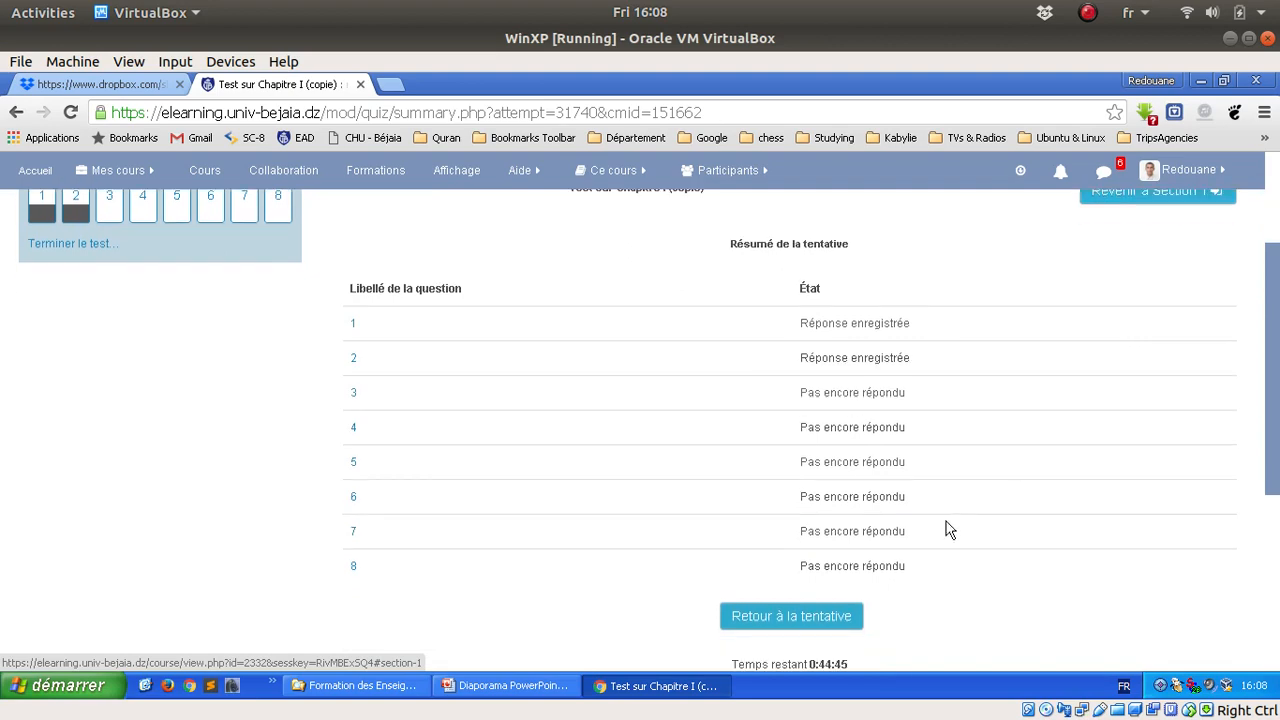
{"action": "left_click", "coordinate": [819, 448]}
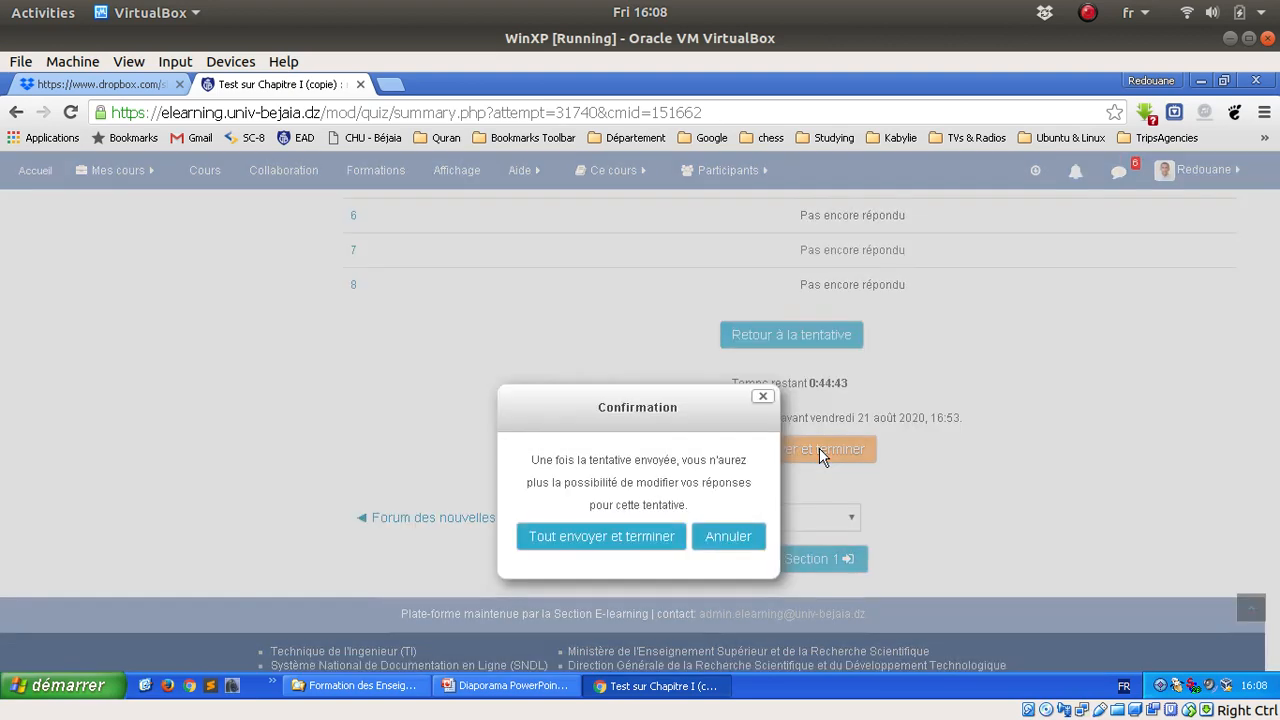
{"action": "left_click", "coordinate": [643, 546]}
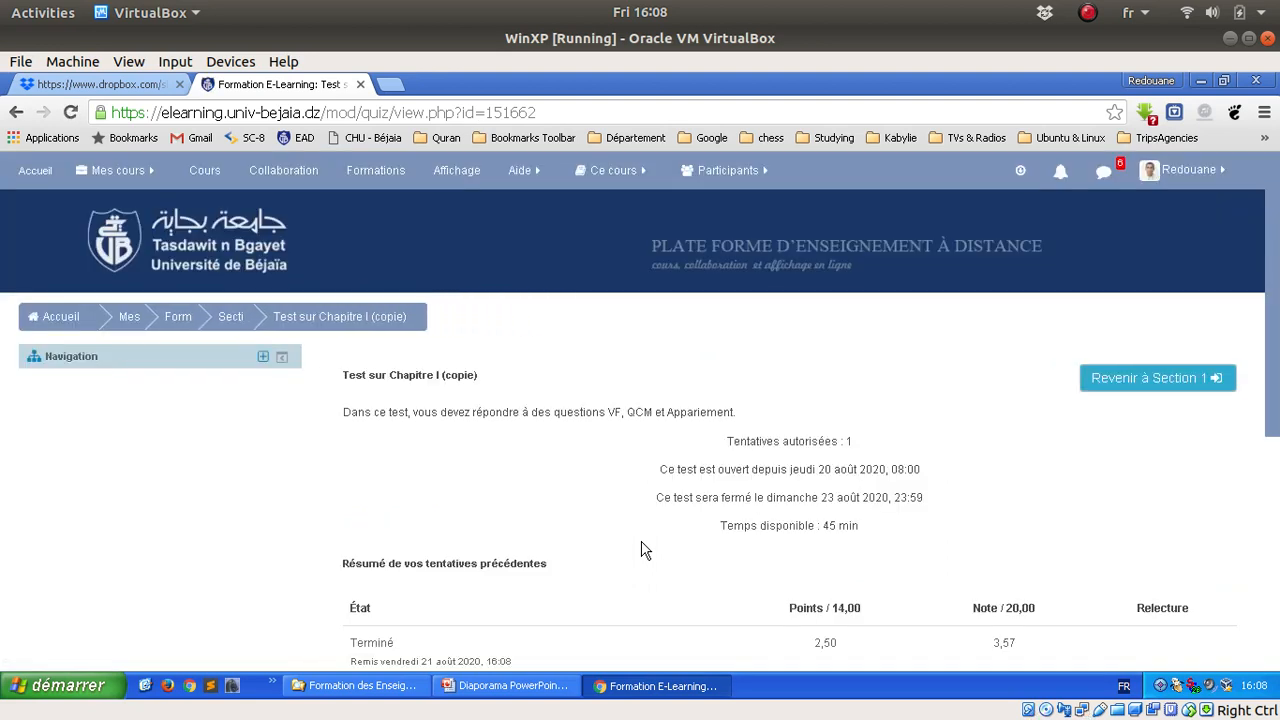
{"action": "scroll", "coordinate": [720, 515], "scroll_direction": "down", "scroll_amount": 1}
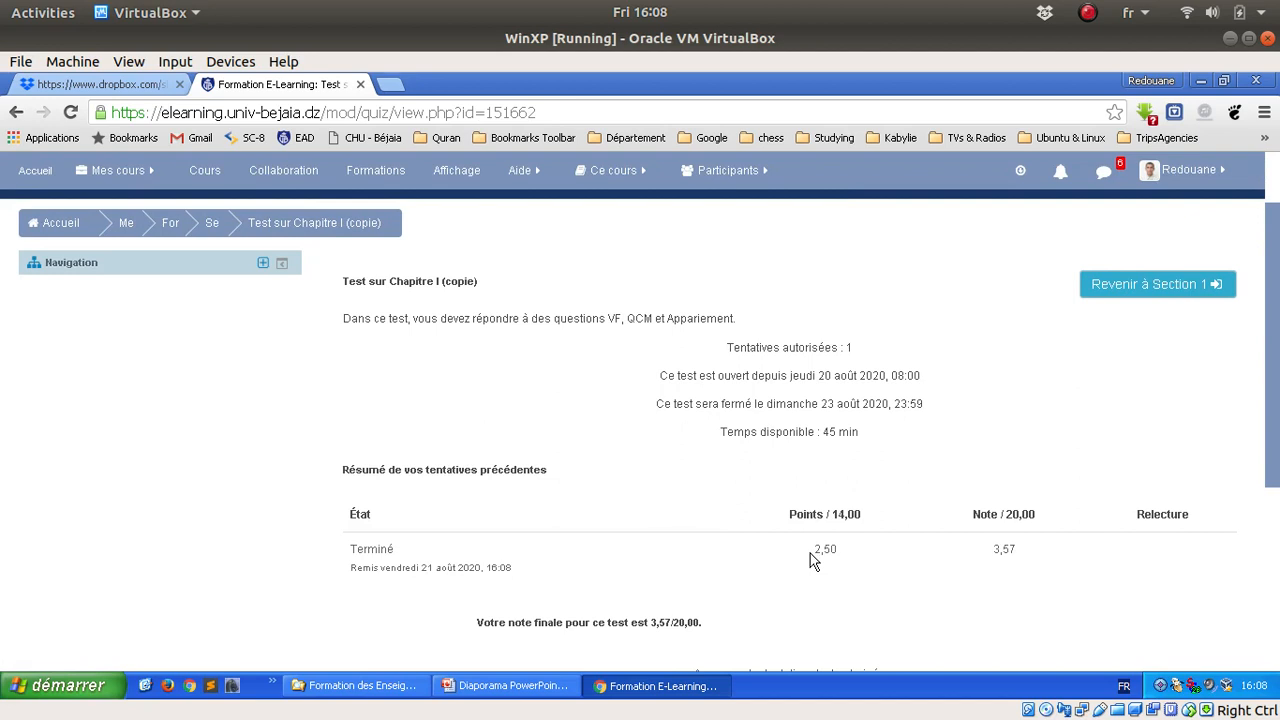
{"action": "scroll", "coordinate": [815, 535], "scroll_direction": "up", "scroll_amount": 1}
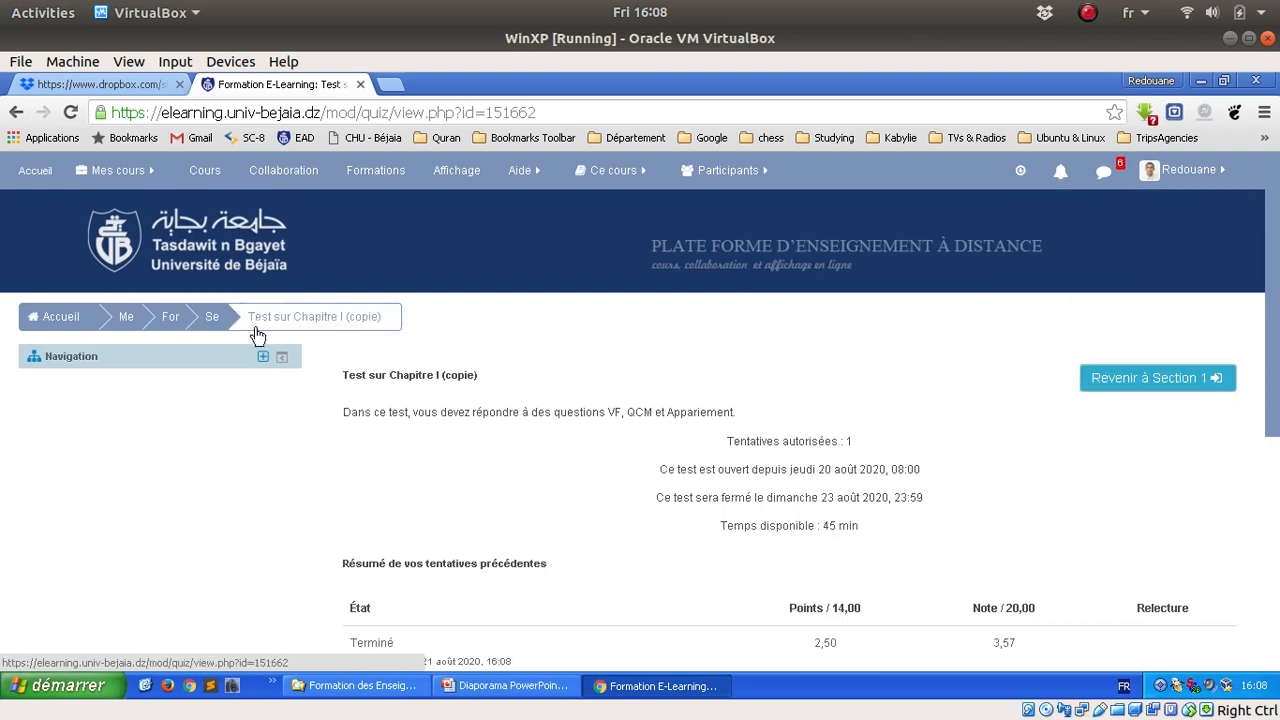
Reopen Test sur Chapitre I (copie) from the Formation E-Learning course page and examine the previous attempt's points and final grade
{"action": "left_click", "coordinate": [174, 322]}
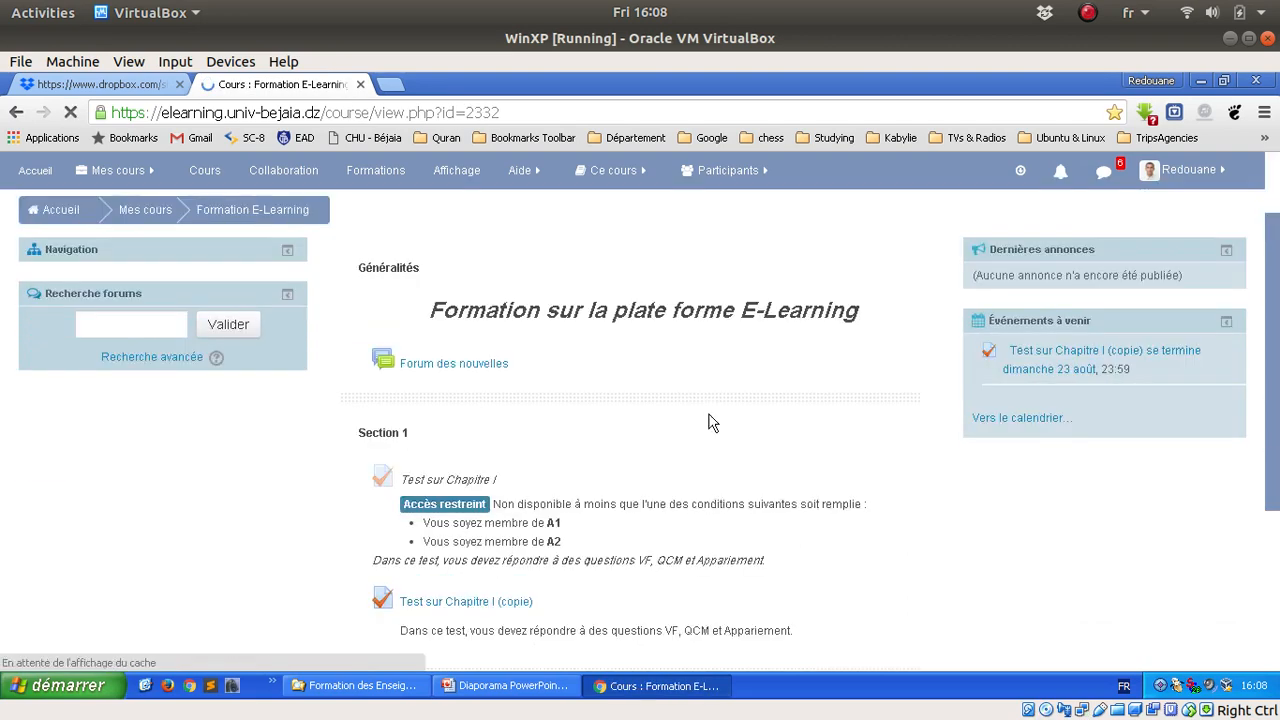
{"action": "scroll", "coordinate": [708, 423], "scroll_direction": "down", "scroll_amount": 3}
{"action": "left_click", "coordinate": [460, 430]}
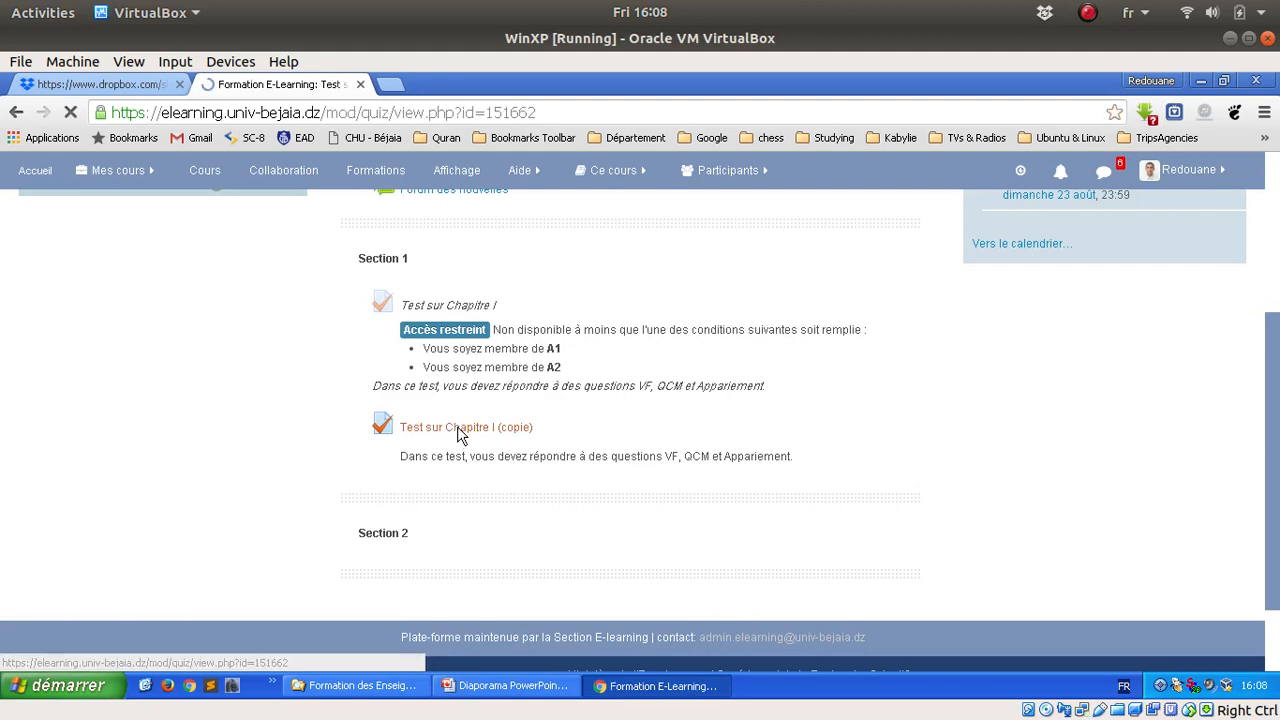
{"action": "scroll", "coordinate": [873, 466], "scroll_direction": "down", "scroll_amount": 3}
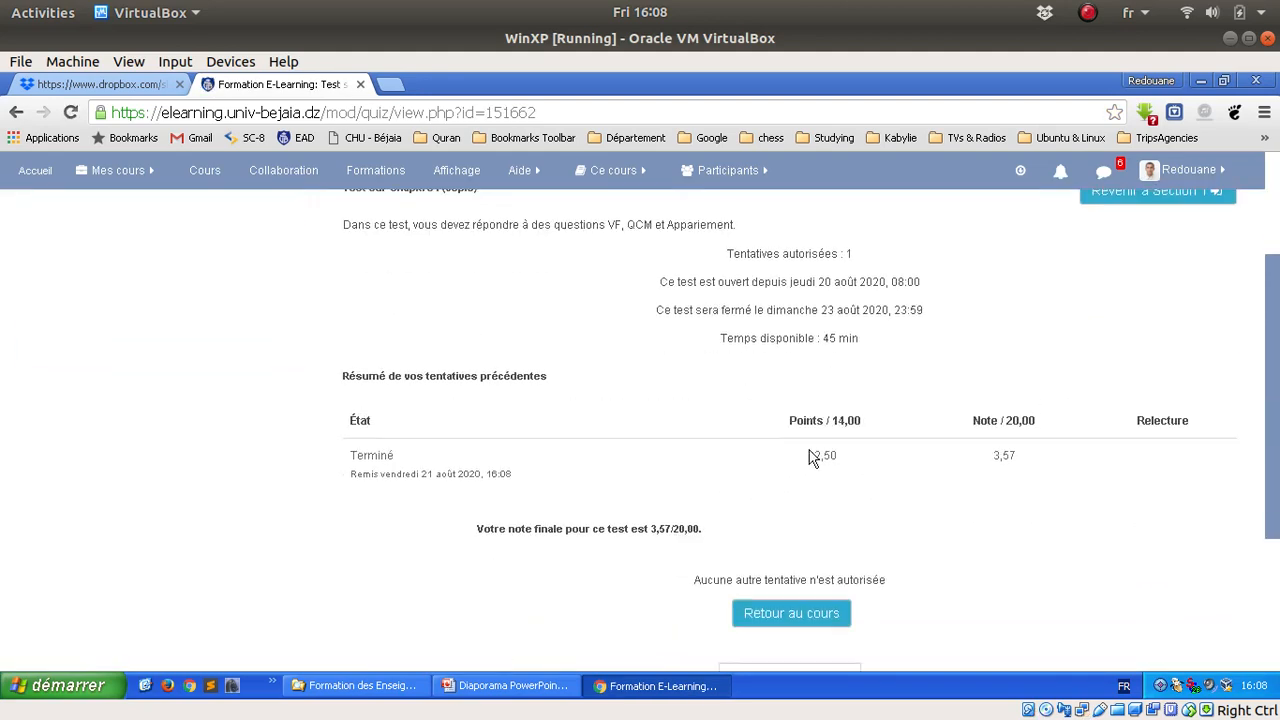
{"action": "scroll", "coordinate": [780, 445], "scroll_direction": "up", "scroll_amount": 3}
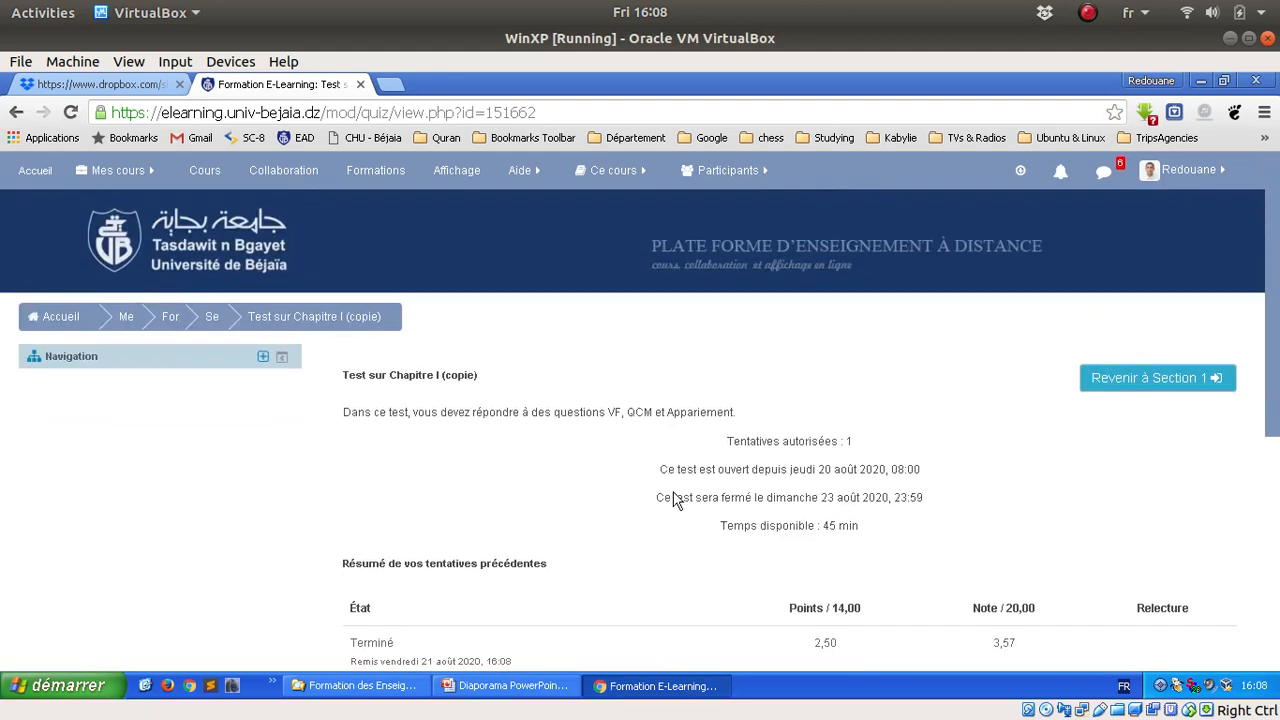